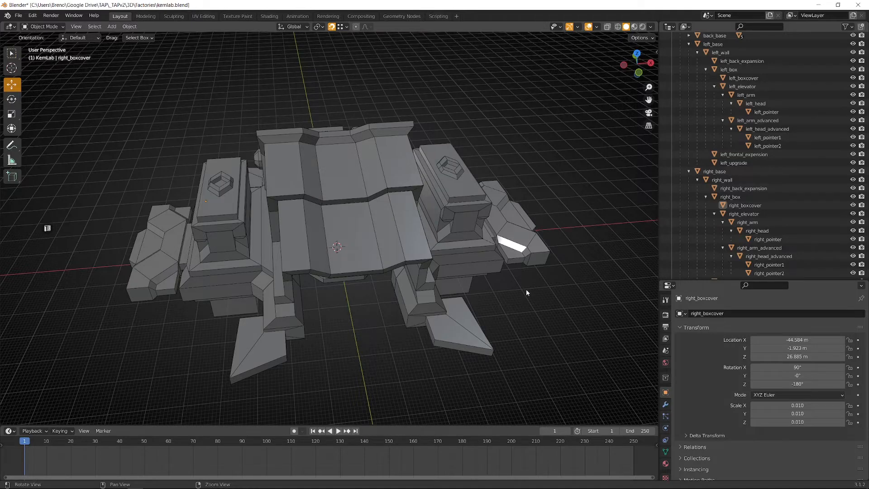
Step: Install the s3o-Blender-plugins-2022_v0.7.2.zip add-on through the preferences
mouse_move(523, 293)
middle_down()
mouse_move(516, 276)
mouse_move(525, 290)
middle_up()
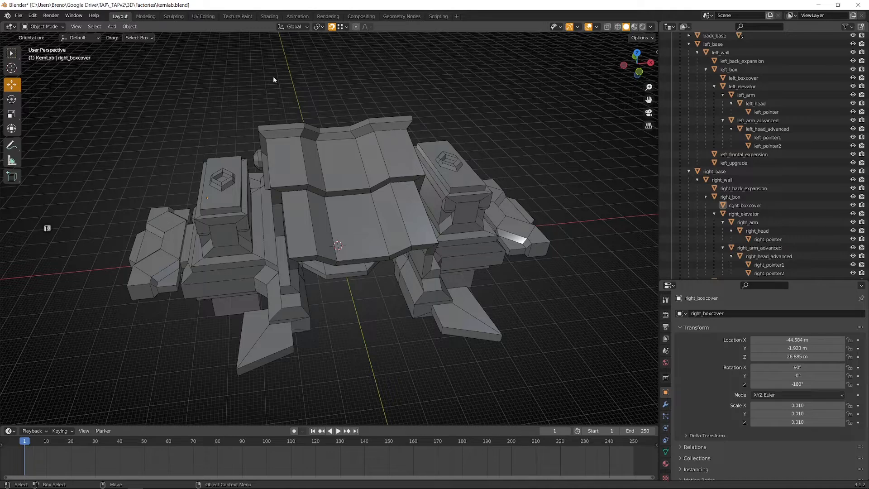
key(ctrl+comma)
drag(187, 8, 152, 50)
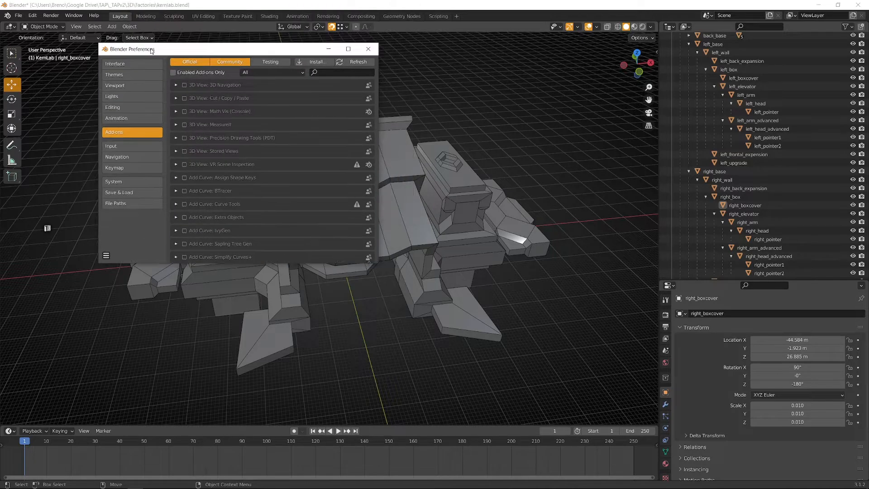
click(313, 61)
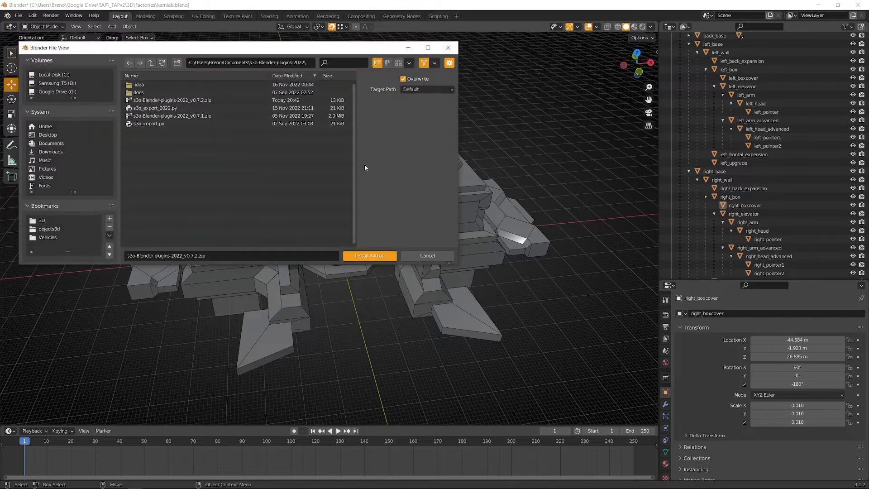
drag(267, 49, 333, 135)
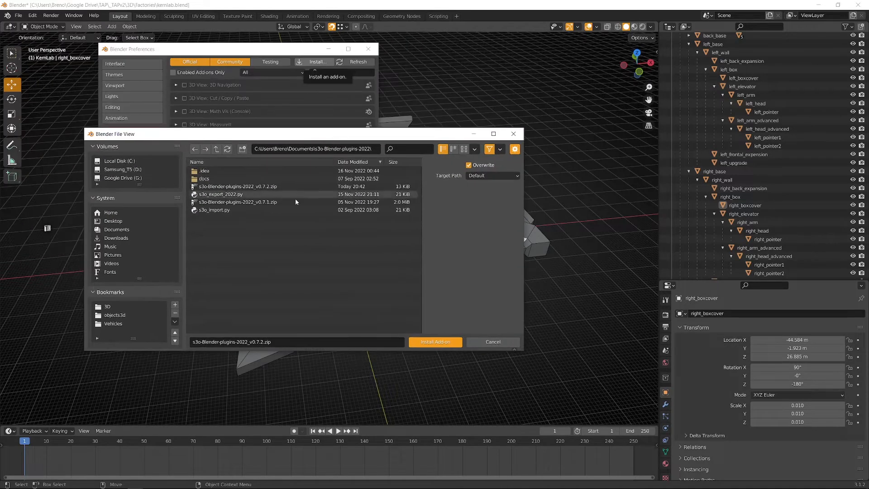
click(246, 187)
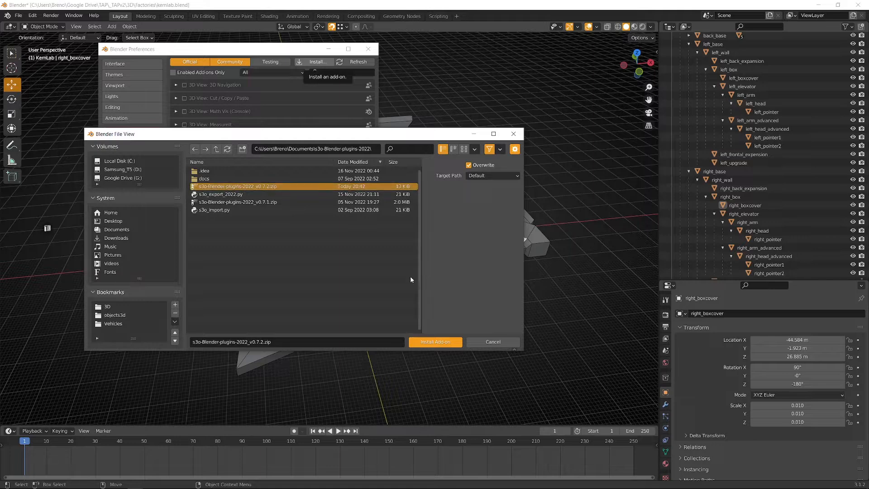
click(435, 342)
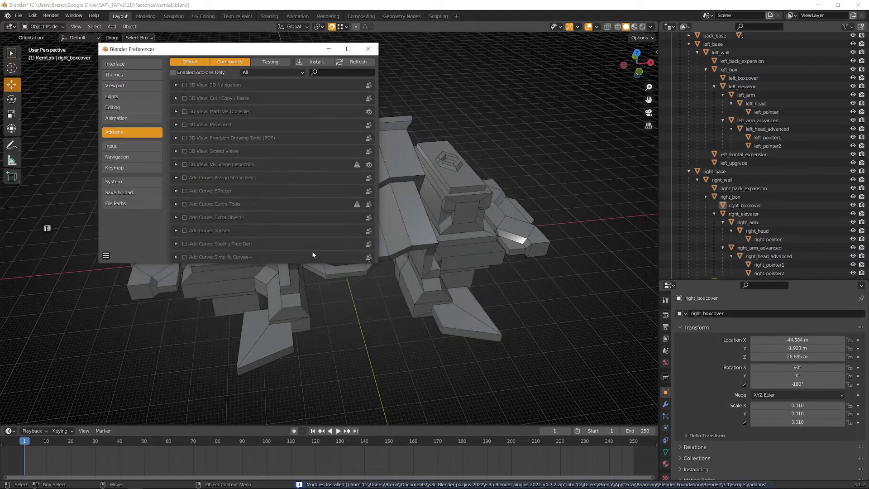
Step: Install the skeletorscript.py add-on from the Skeletor_S3O folder in Documents, and close the preferences
click(316, 62)
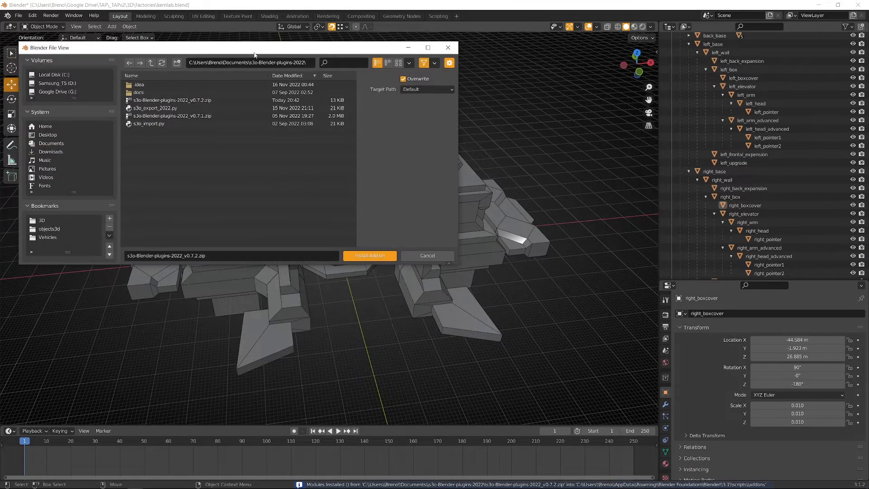
click(366, 142)
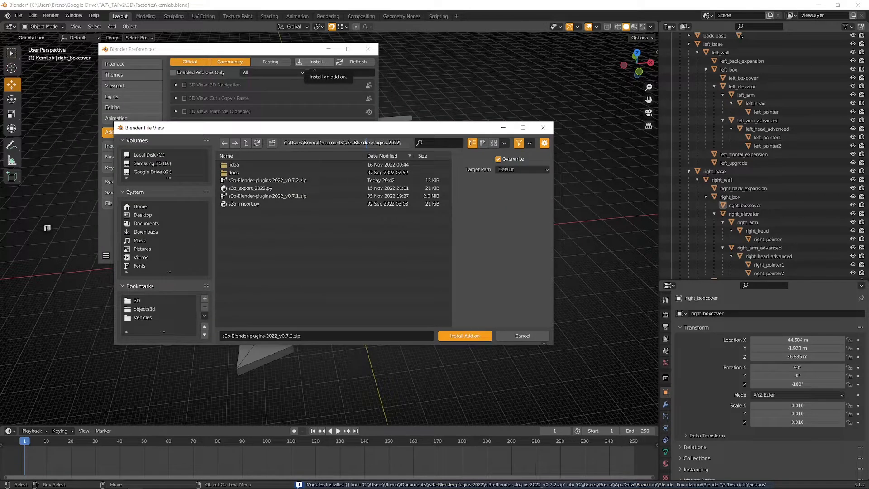
drag(346, 143, 401, 142)
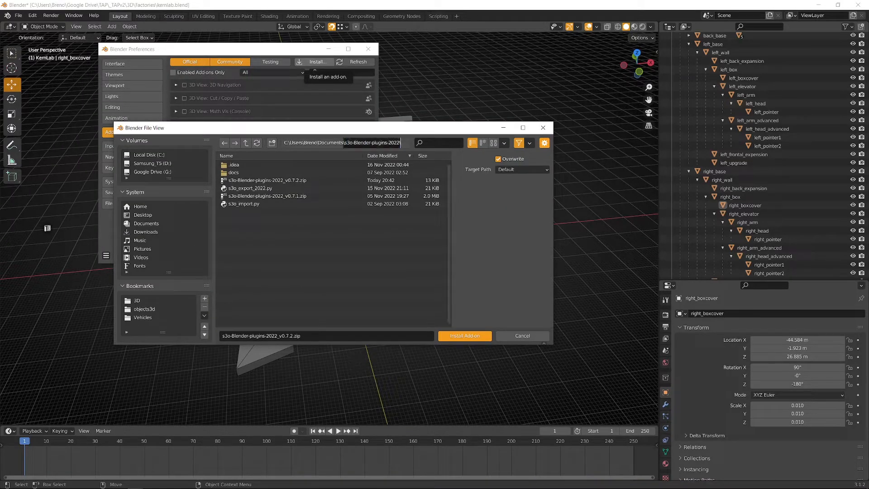
key(BackSpace)
key(Return)
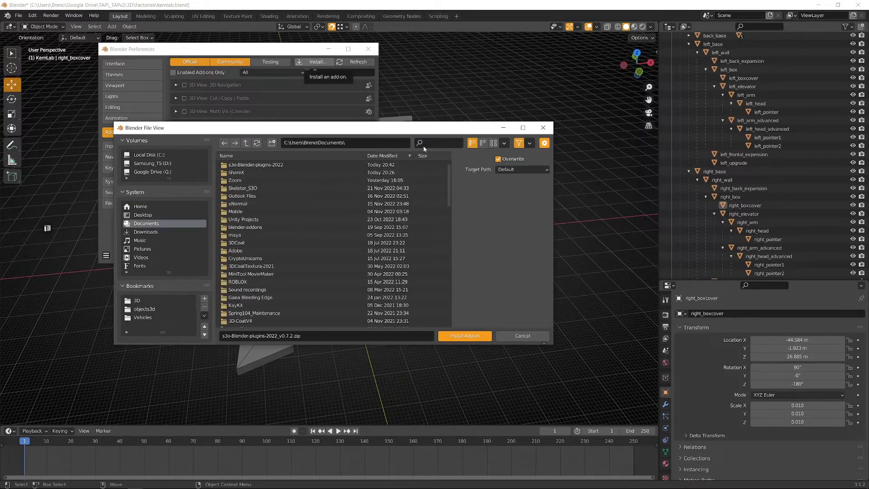
click(246, 188)
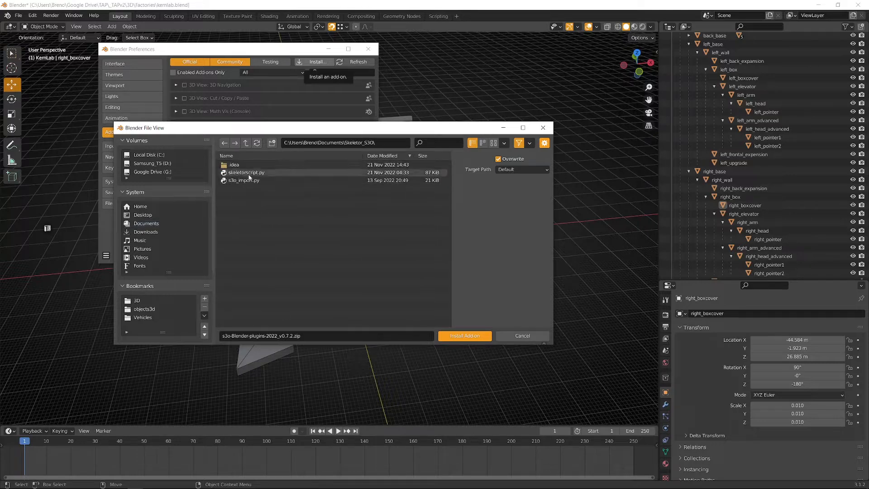
click(249, 172)
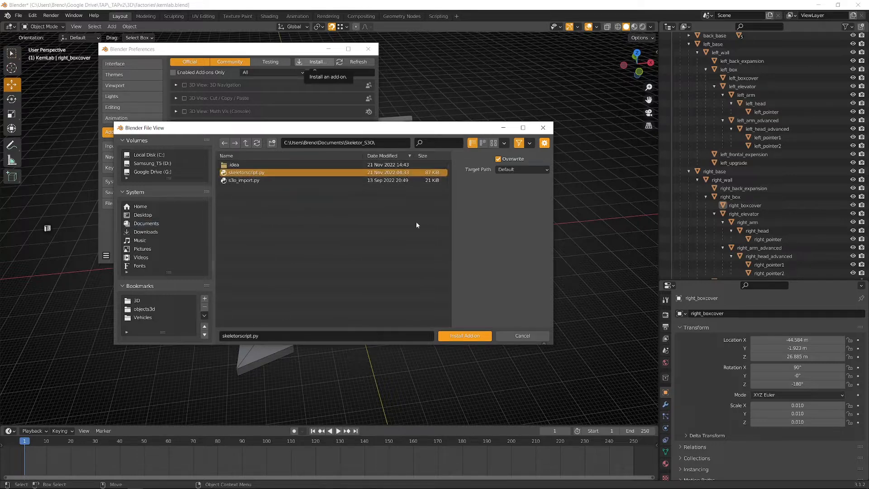
click(468, 337)
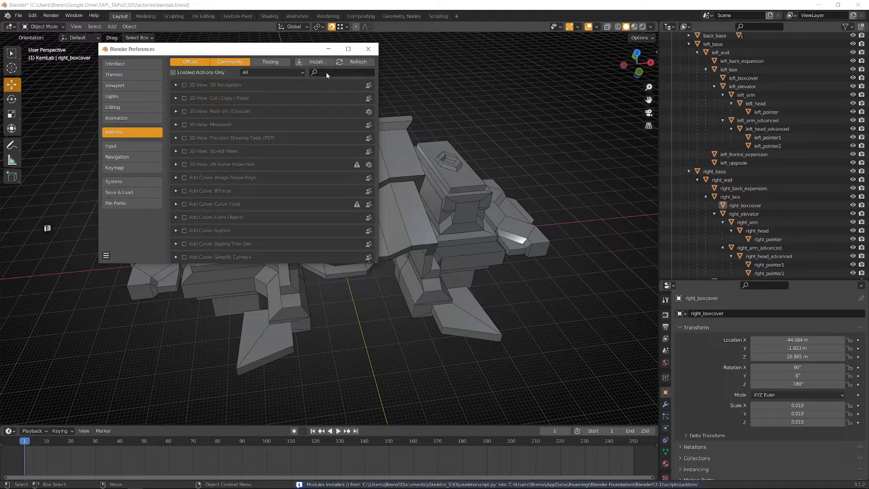
click(368, 48)
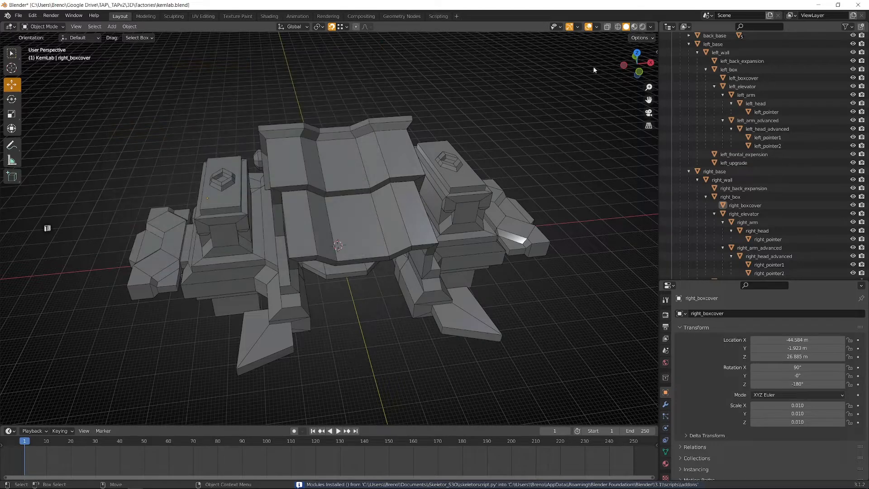
Step: Show the SkeletorS3O tools in the 3D viewport and look up the Spring Object (.s3o) export format
click(656, 54)
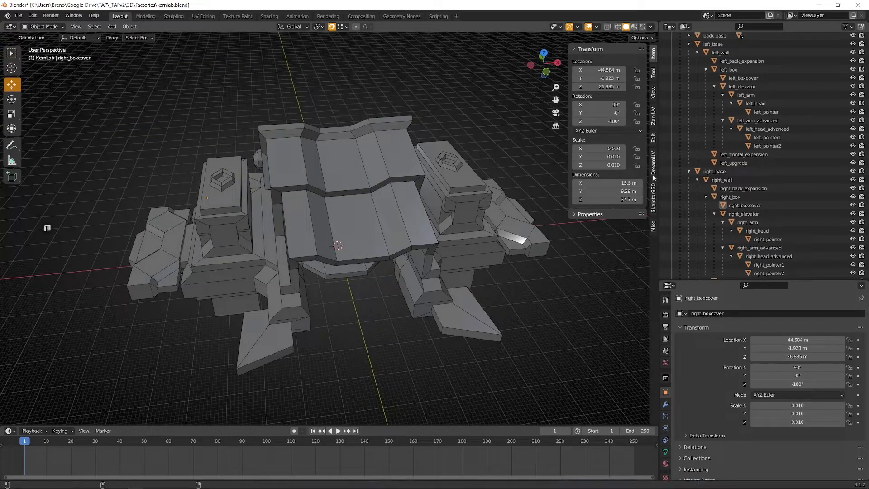
click(653, 197)
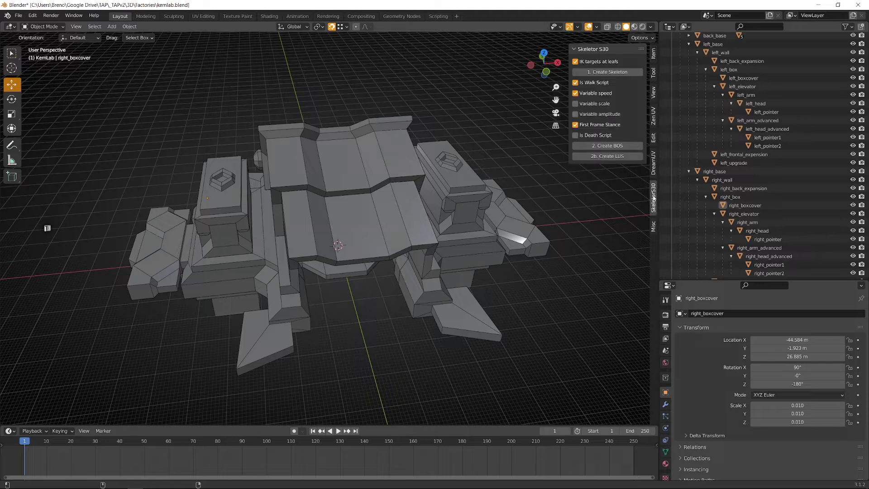
click(18, 16)
mouse_move(41, 139)
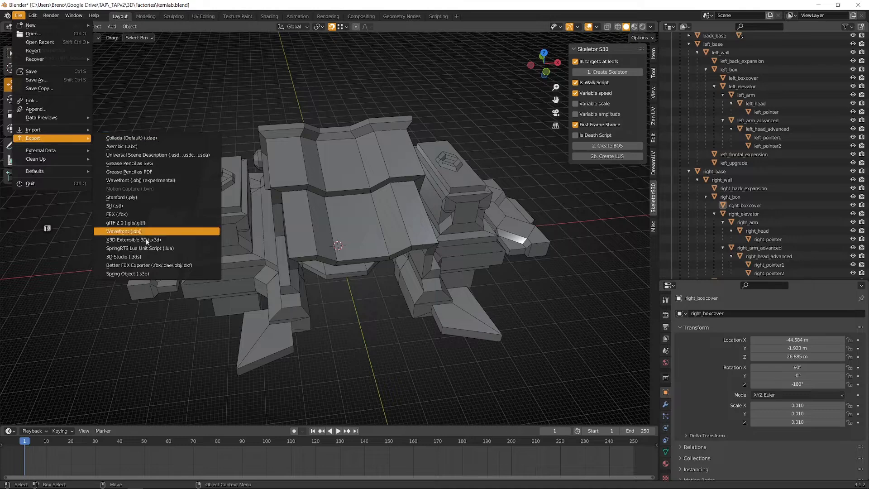
click(166, 274)
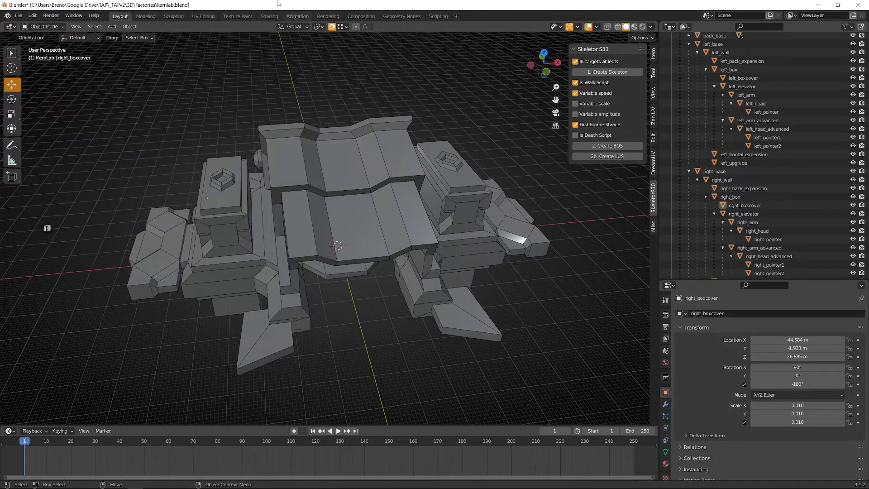
Step: Turn on Object Contents in the Outliner filter, review the meshes and materials under each object, and turn it off again
scroll(760, 68, up, 3)
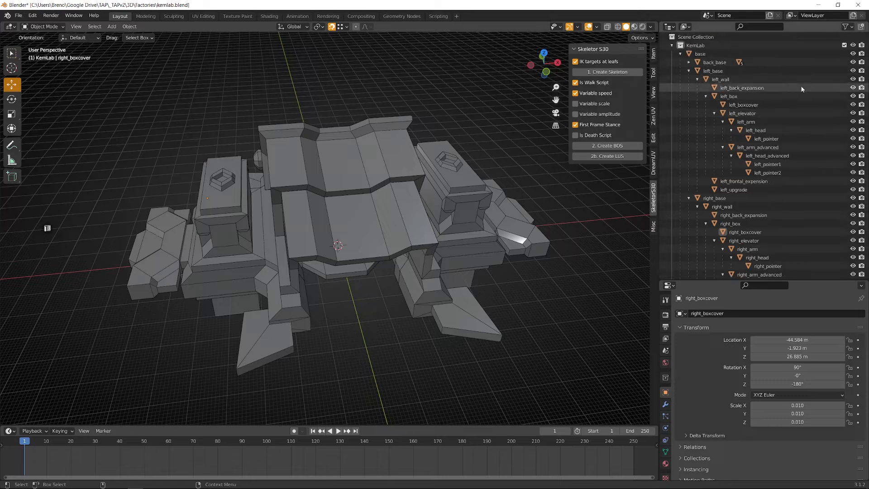
click(849, 28)
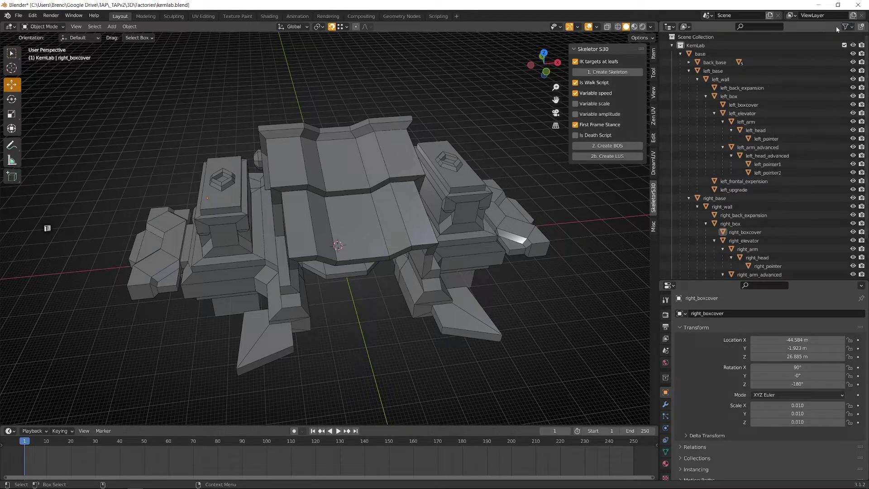
click(847, 28)
click(792, 181)
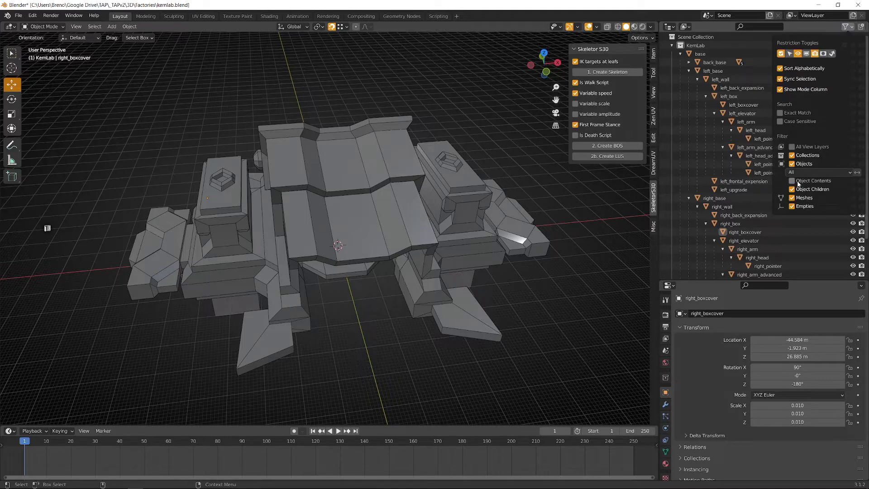
scroll(738, 160, down, 12)
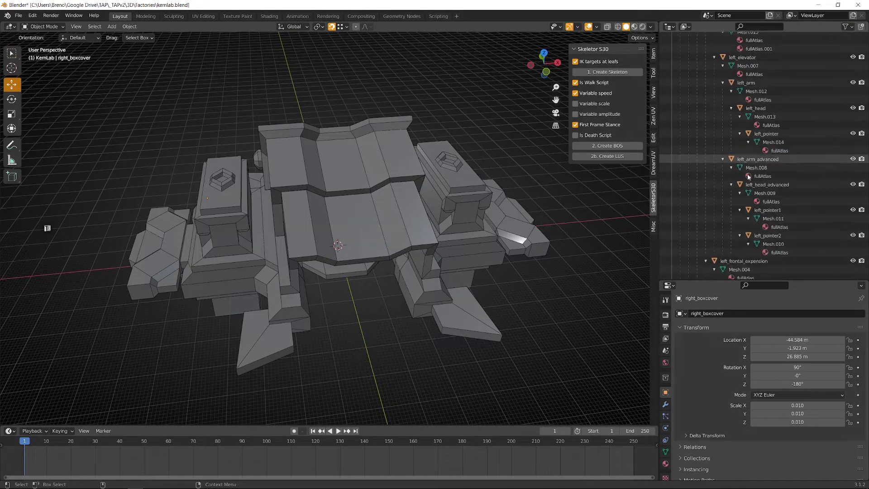
scroll(740, 167, up, 12)
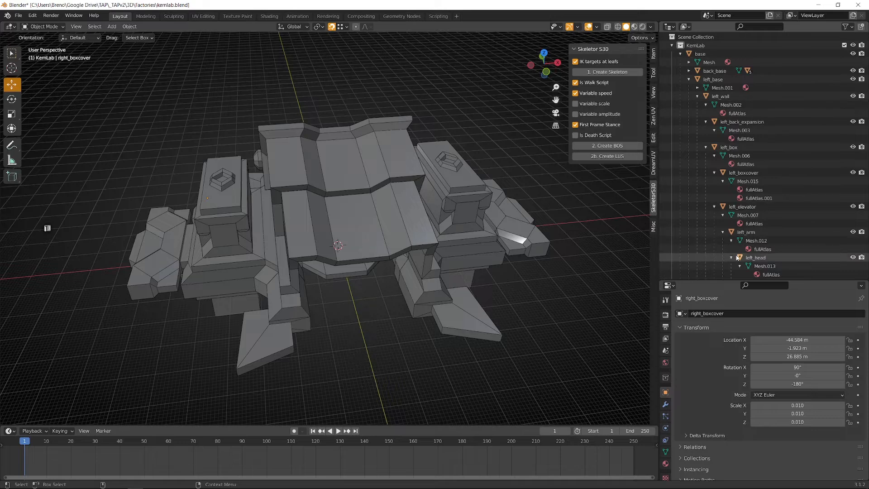
click(851, 28)
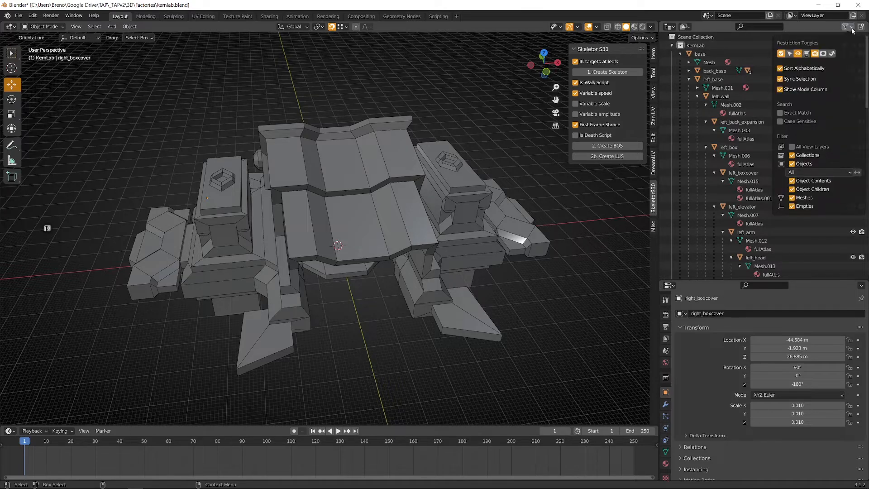
click(799, 182)
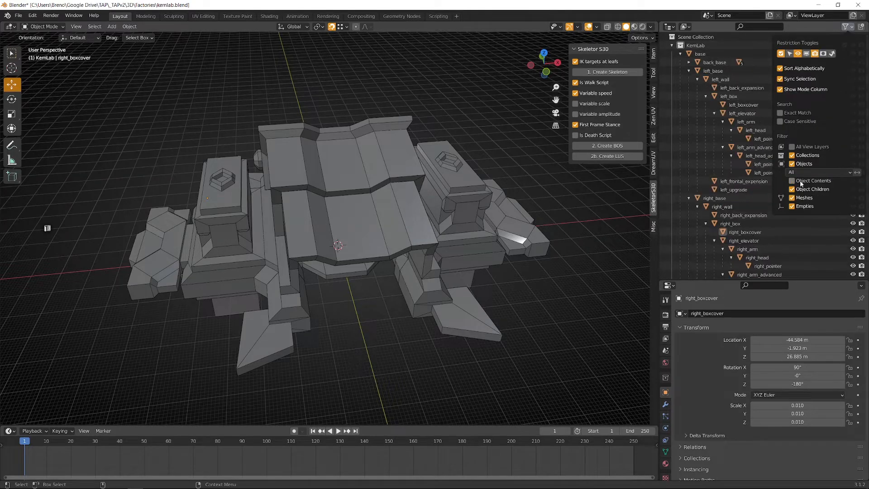
Step: Inspect the back_base and left_boxcover parts of the model by selecting each one
click(695, 62)
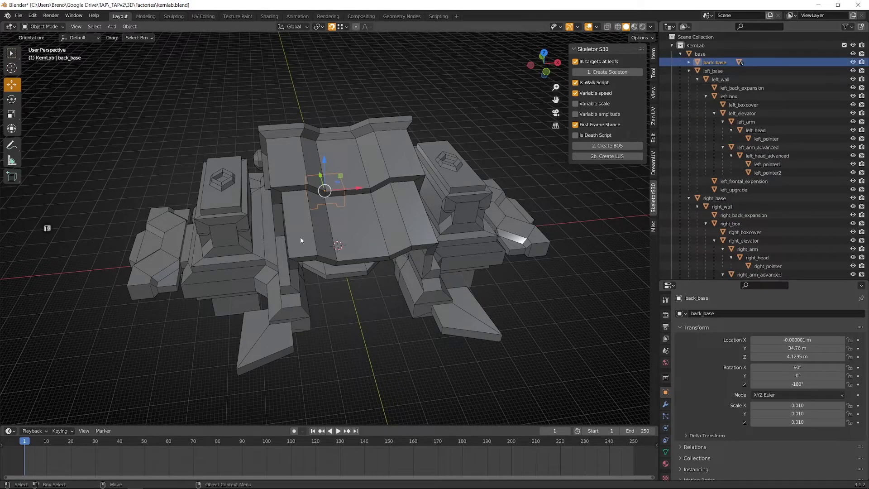
click(460, 183)
middle_drag(459, 181, 495, 205)
alt+right_drag(511, 239, 503, 221)
alt+middle_drag(503, 221, 478, 217)
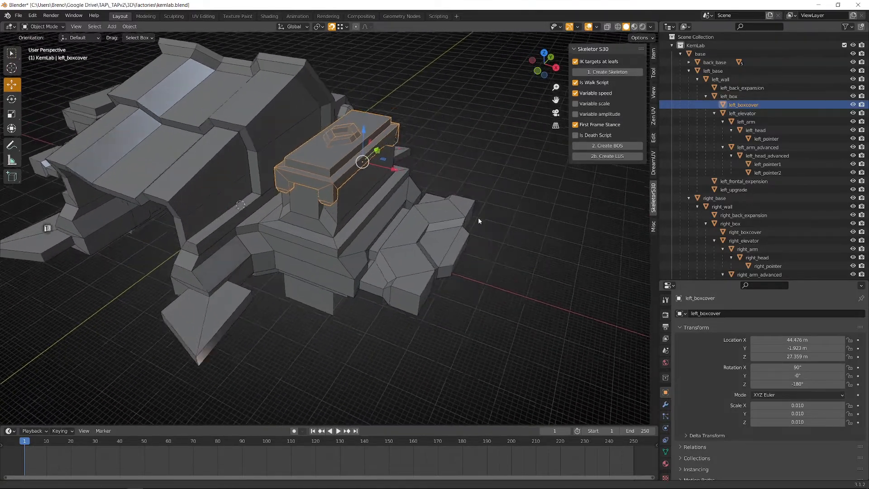
Step: Snap the 3D cursor to the outer side face of left_upgrade, turn off snapping, and return to Object Mode
alt+right_drag(477, 218, 419, 241)
click(419, 243)
middle_drag(480, 261, 466, 238)
key(Tab)
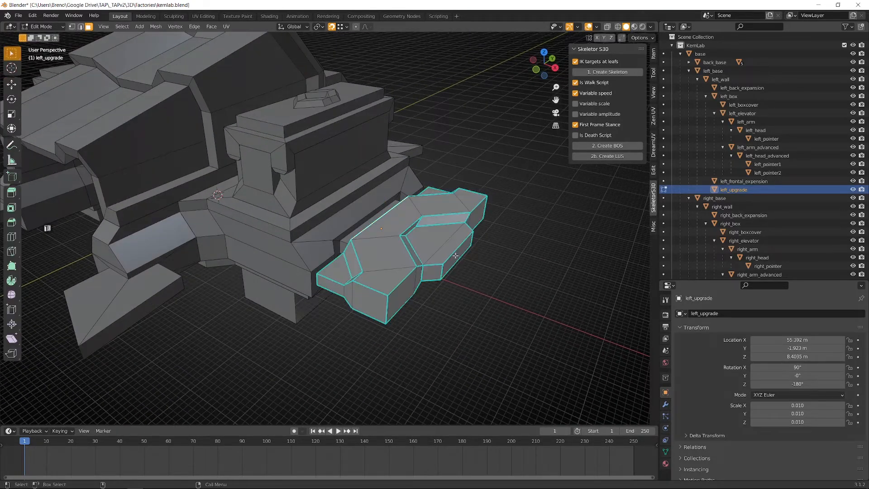
click(454, 255)
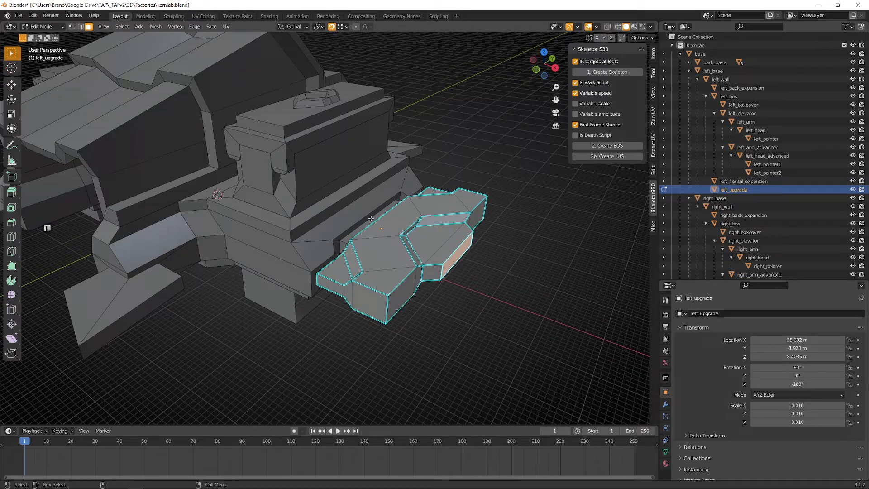
key(F3)
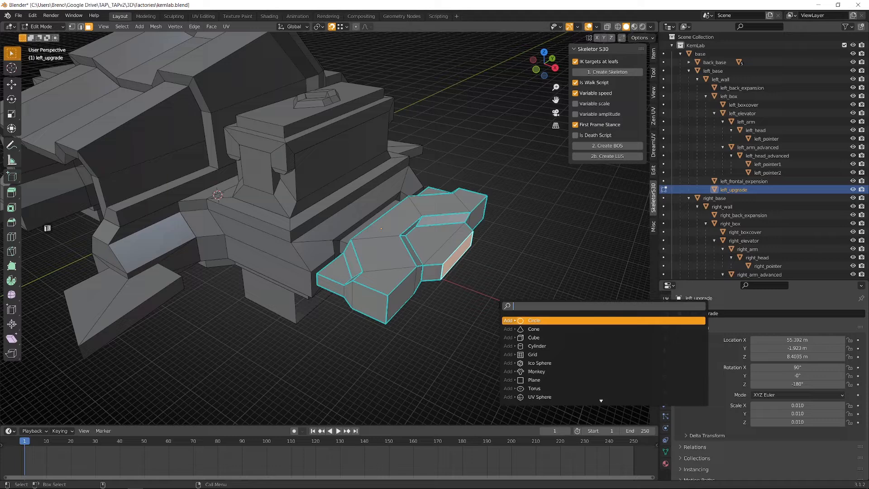
text(cursor to se)
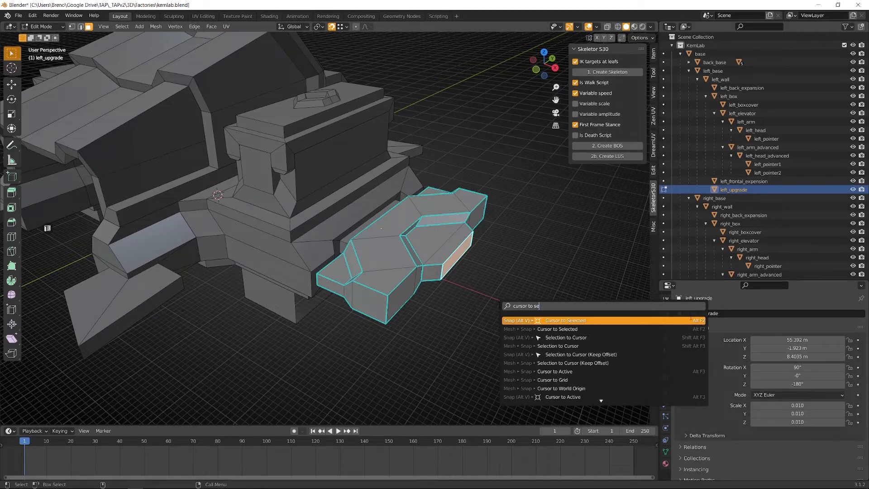
key(Return)
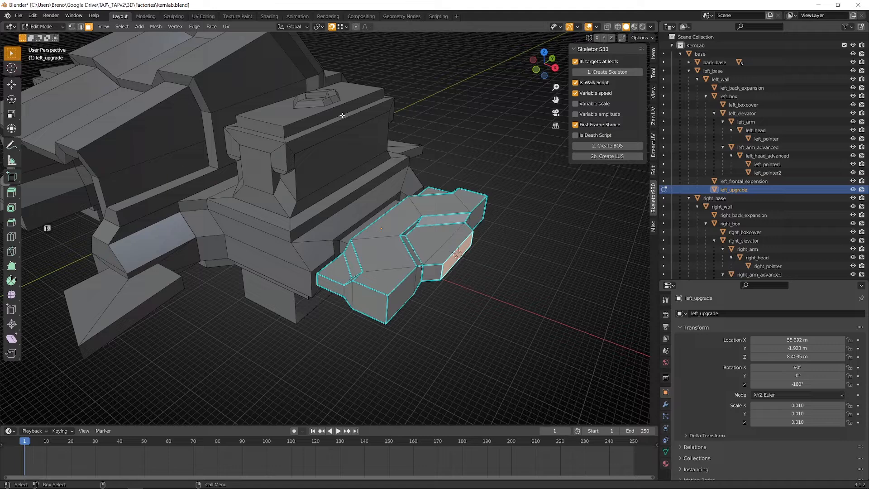
click(332, 27)
key(Tab)
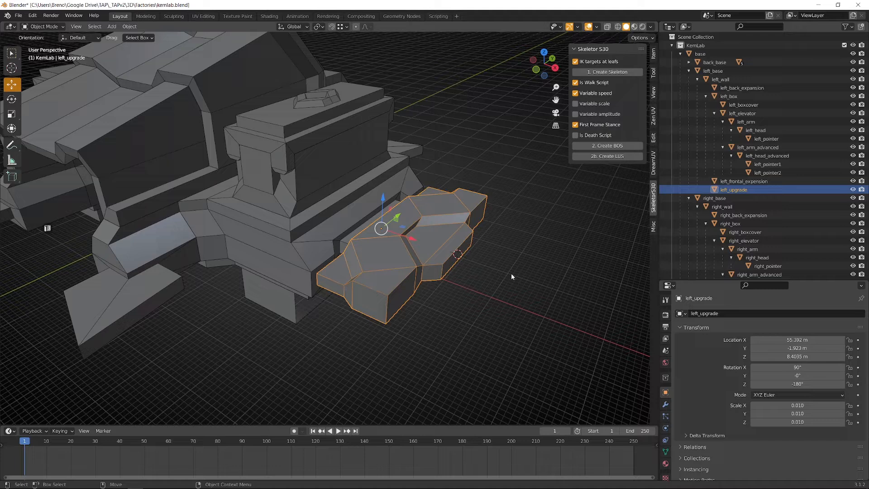
Step: Set the origin of left_upgrade to the 3D cursor
key(F3)
text(cent)
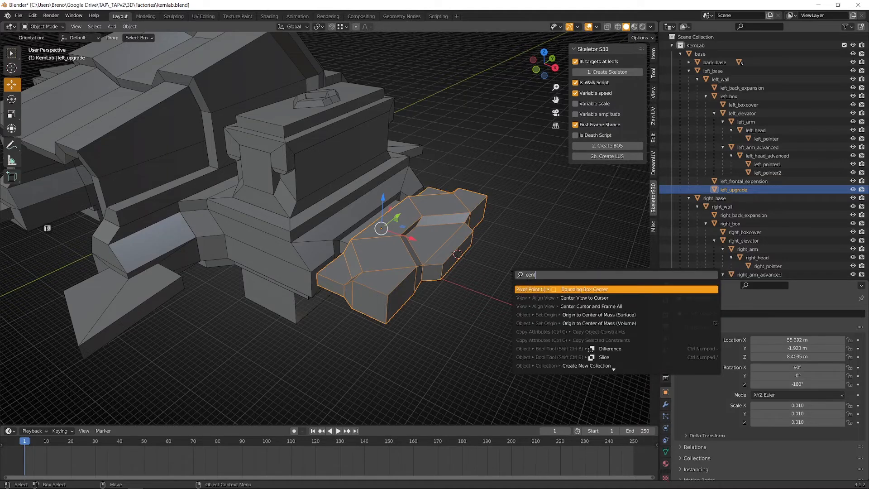
text(er to)
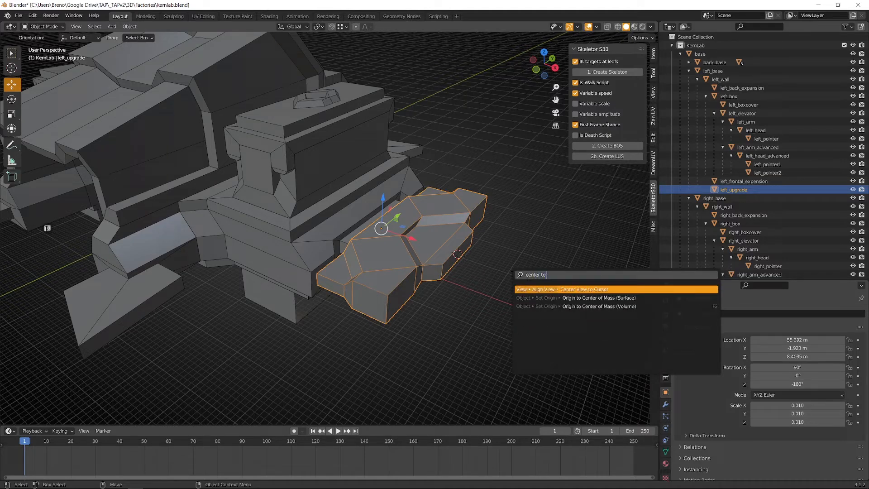
key(BackSpace)
key(BackSpace)
key(BackSpace)
key(BackSpace)
key(BackSpace)
key(BackSpace)
key(BackSpace)
key(BackSpace)
key(BackSpace)
text(origine)
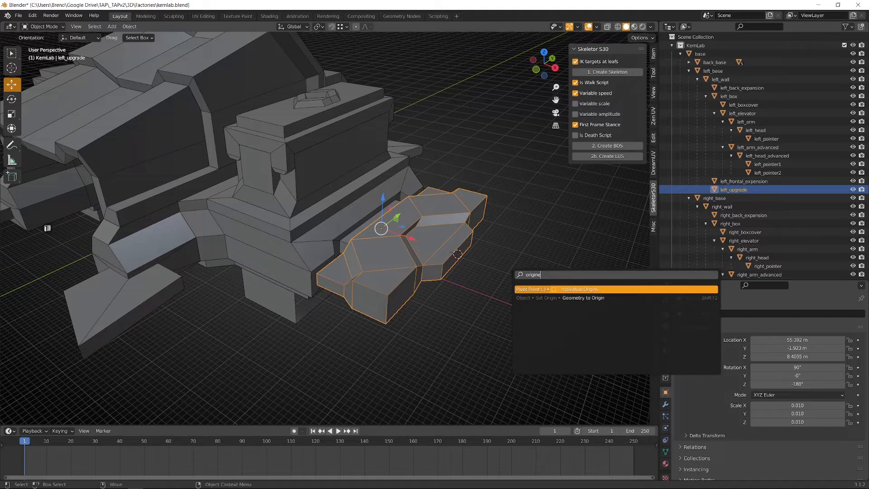
key(BackSpace)
text(to cursor)
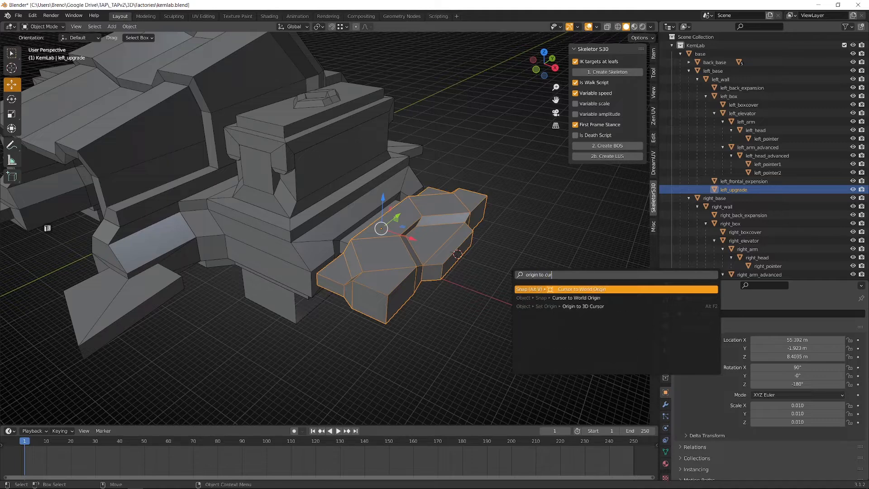
key(Down)
key(Down)
click(663, 306)
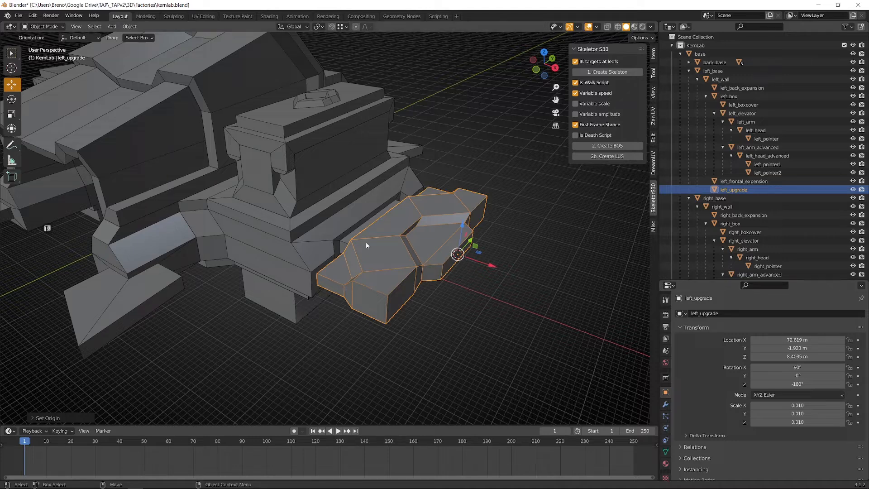
Step: Try rotating left_upgrade slightly about its origin, and undo the rotation
click(12, 99)
mouse_move(473, 235)
mouse_down()
mouse_move(494, 252)
mouse_move(469, 231)
mouse_move(492, 267)
mouse_move(477, 237)
mouse_up()
key(ctrl+z)
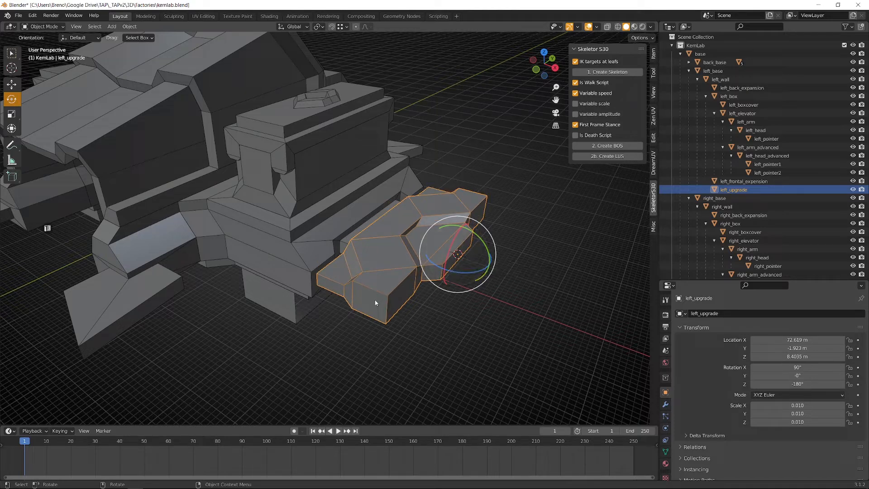
Step: Undo the origin change on left_upgrade, return to Object Mode, and deselect everything
key(ctrl+z)
key(ctrl+z)
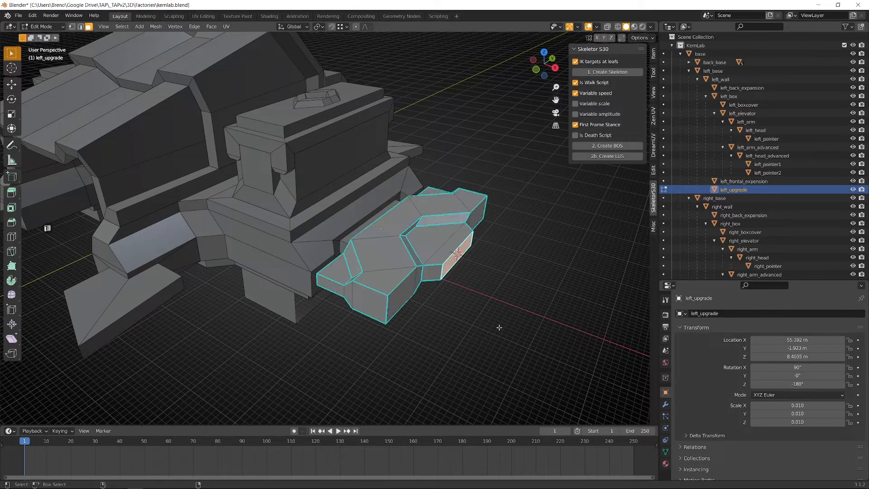
click(497, 327)
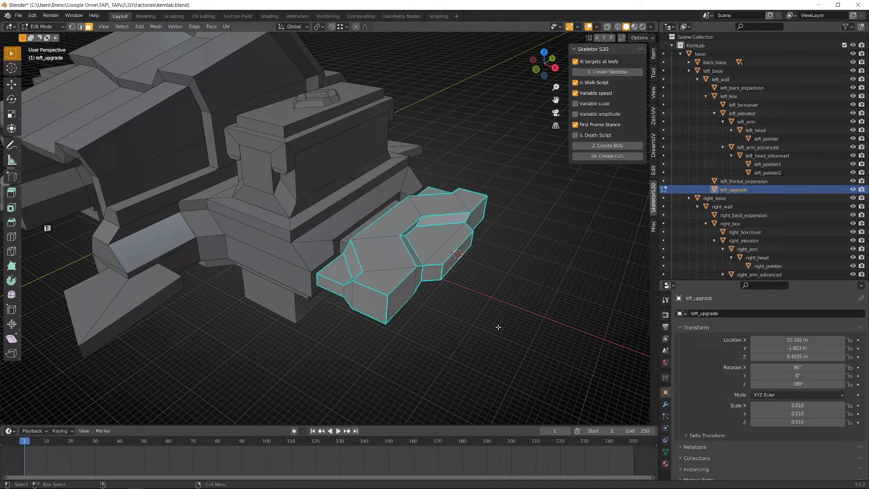
key(Tab)
click(492, 321)
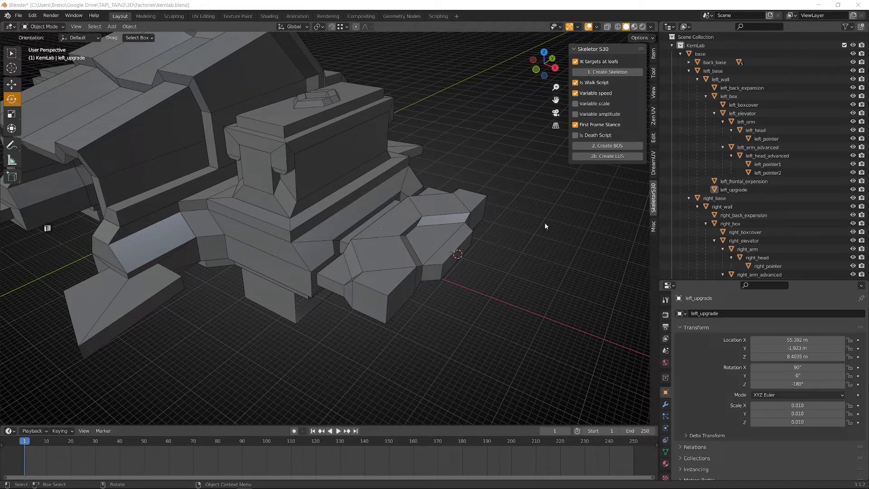
Step: Switch to Maya and inspect the conver and left_cover parts of the kem_botlab model by selecting each one
mouse_move(218, 484)
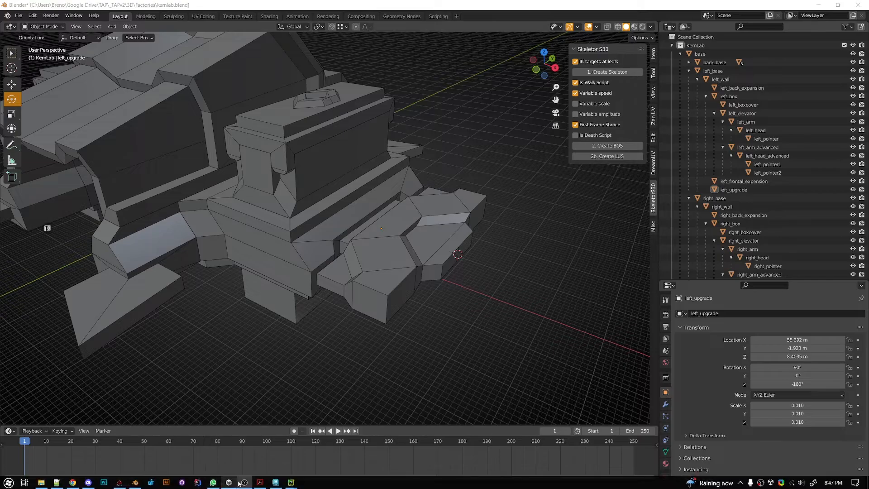
click(275, 482)
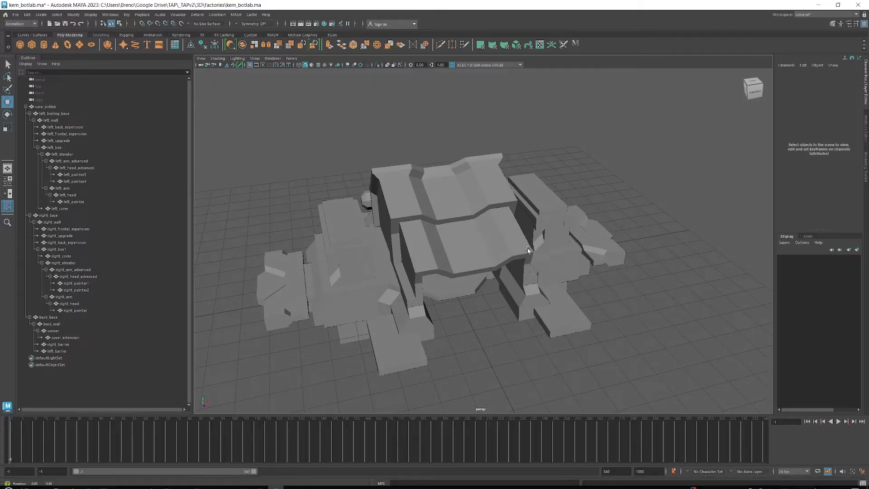
alt+drag(435, 268, 507, 257)
click(459, 228)
alt+drag(460, 228, 525, 215)
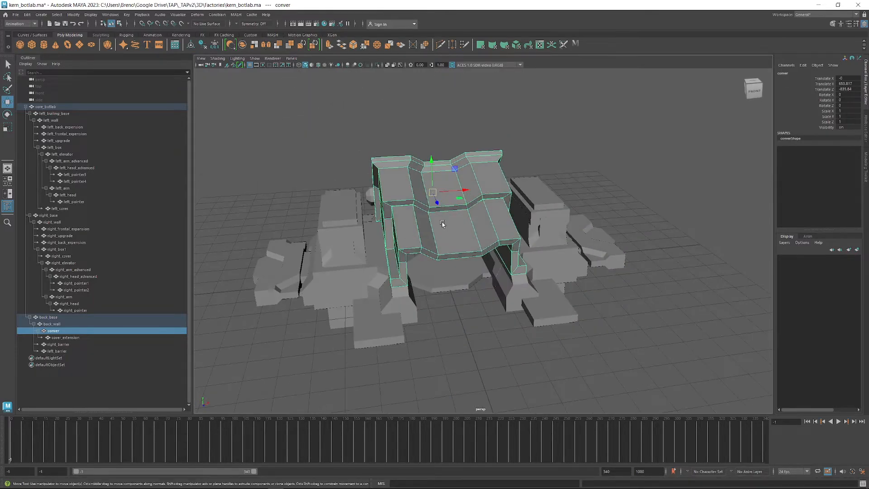
alt+drag(443, 224, 497, 218)
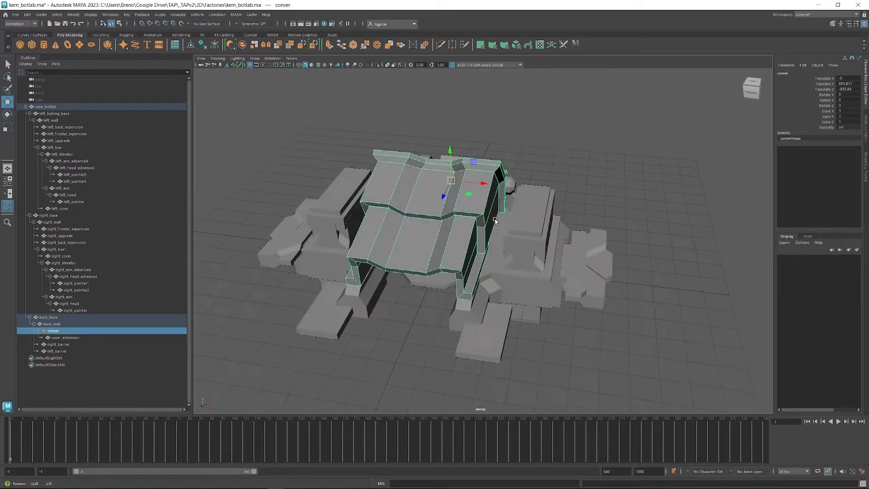
click(546, 218)
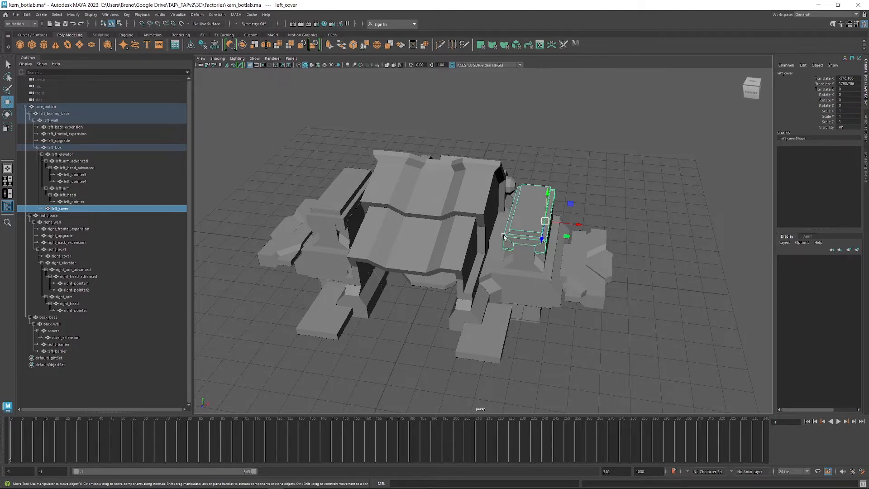
Step: Select the whole hierarchy from core_botlab to left_barrier, review the Bake Pivot options, and close them without baking
click(36, 107)
shift+click(60, 351)
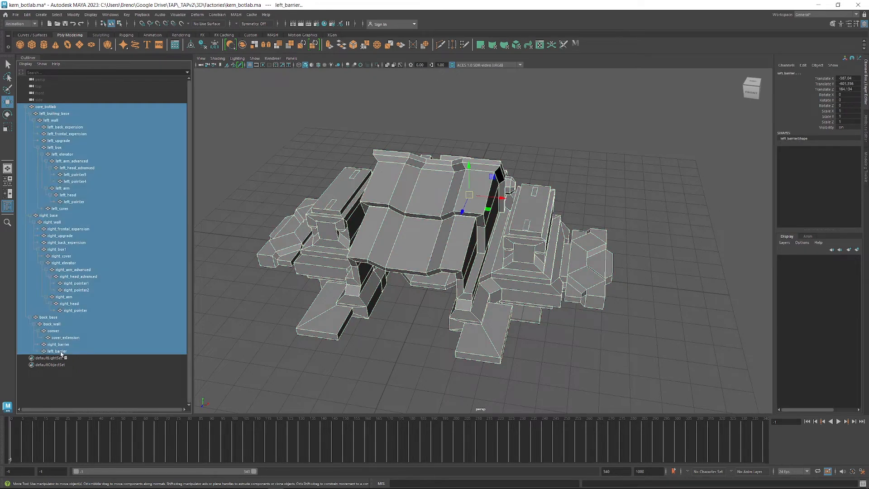
click(29, 15)
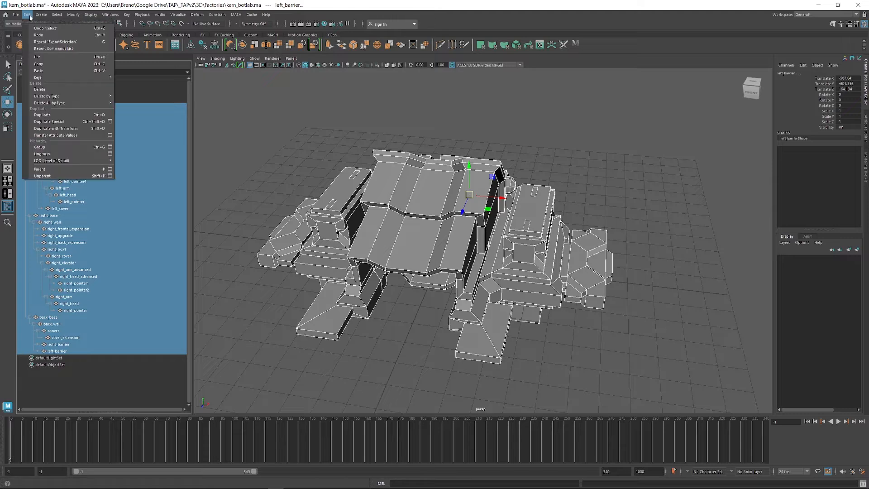
mouse_move(79, 17)
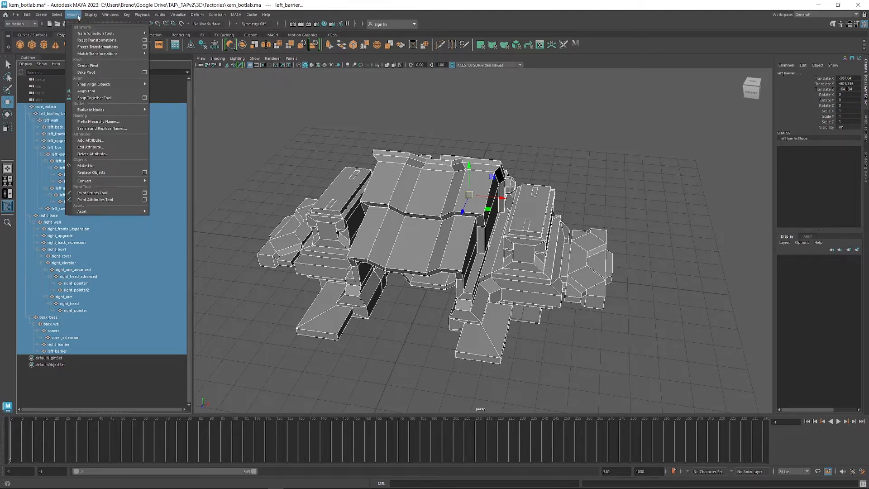
click(144, 73)
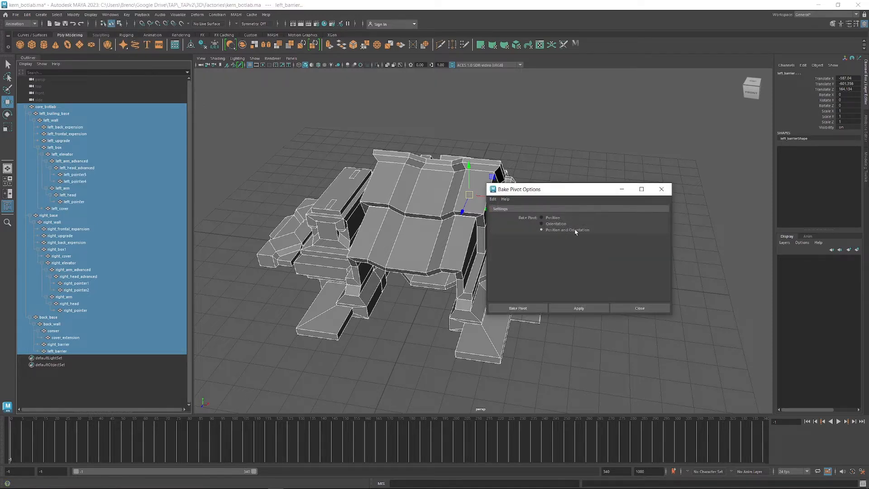
click(639, 307)
Step: Start exporting the selection to Downloads as an FBX named t, review the FBX exporter options, and close the exporter
click(15, 14)
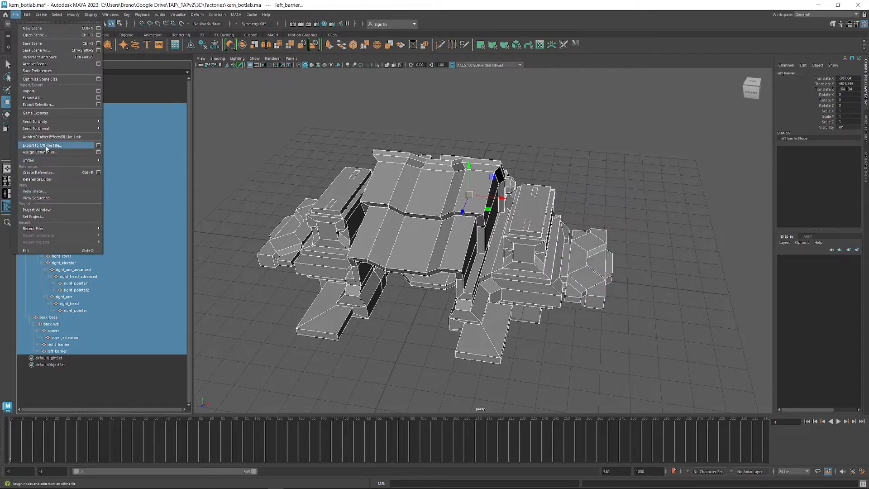
click(38, 105)
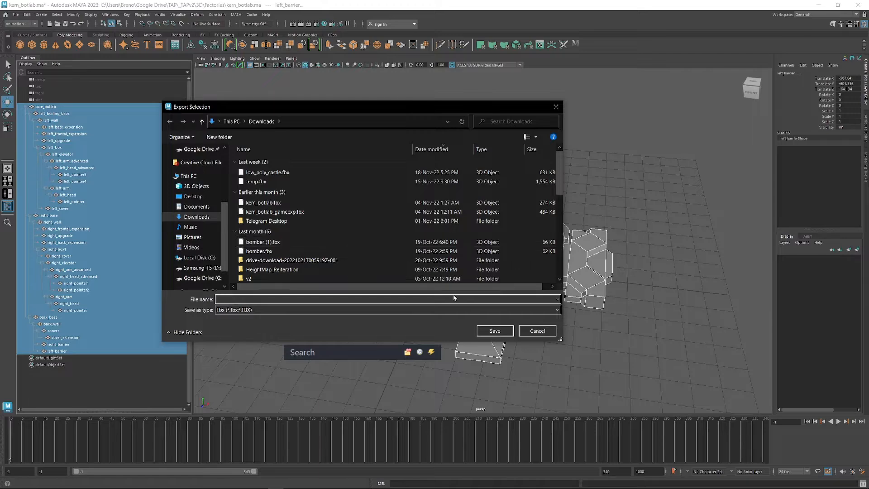
text(t)
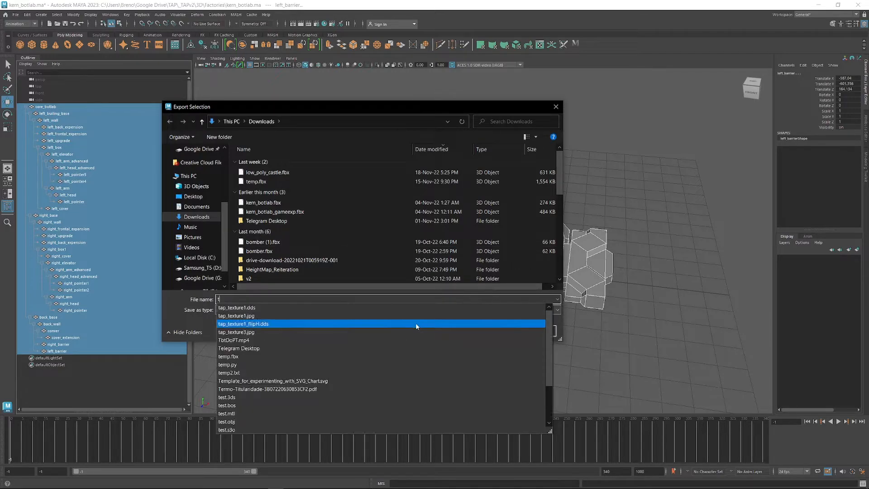
key(Escape)
click(495, 330)
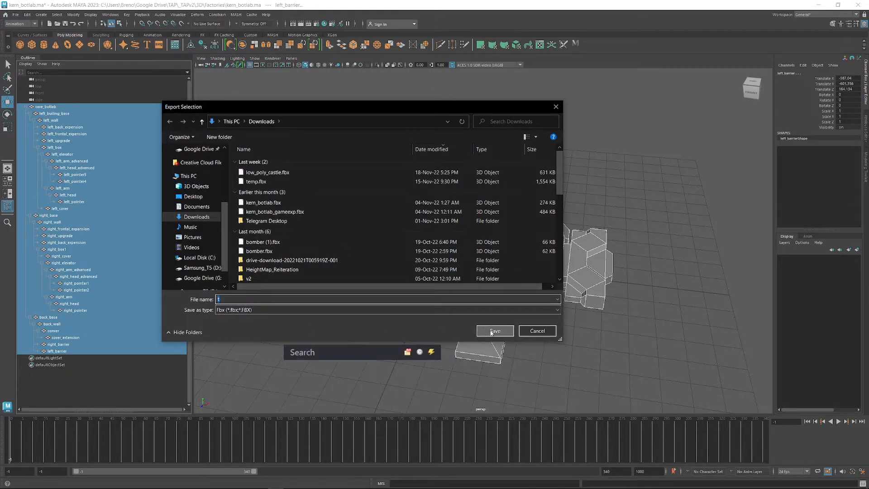
scroll(430, 326, down, 10)
scroll(430, 327, down, 1)
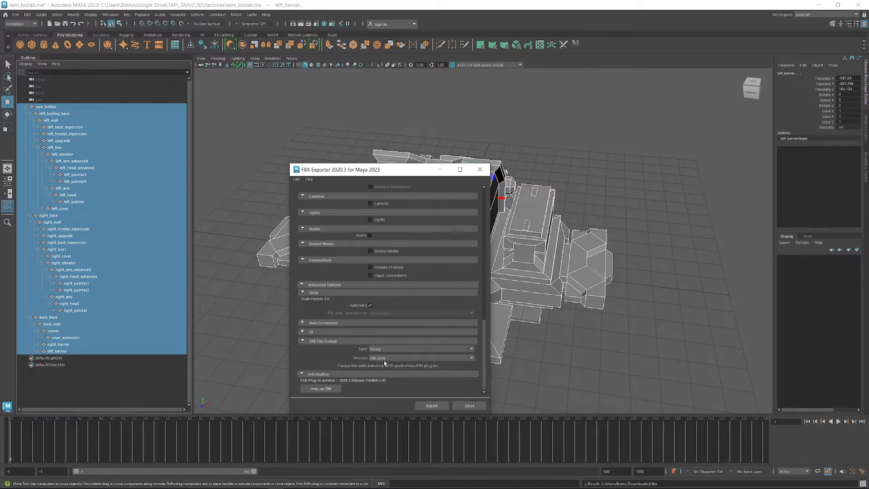
click(464, 405)
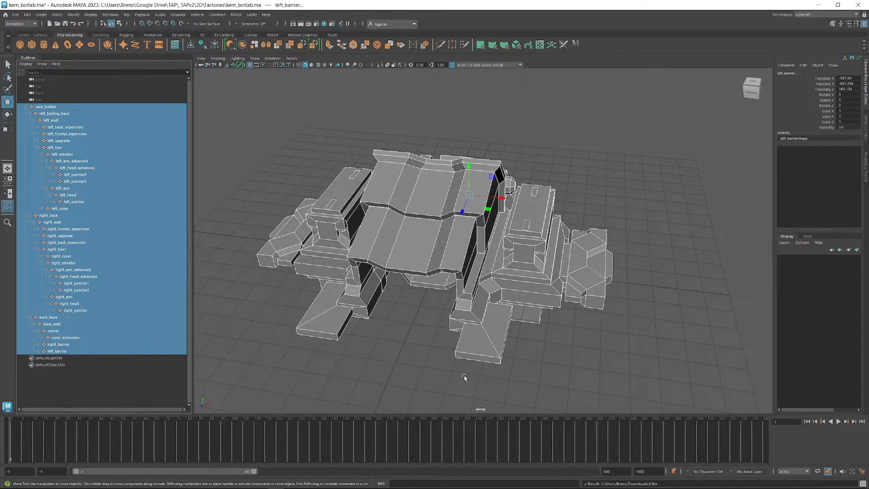
Step: Switch back to Blender, look over the whole factory model, and review the base object's child hierarchy in the Outliner
click(817, 6)
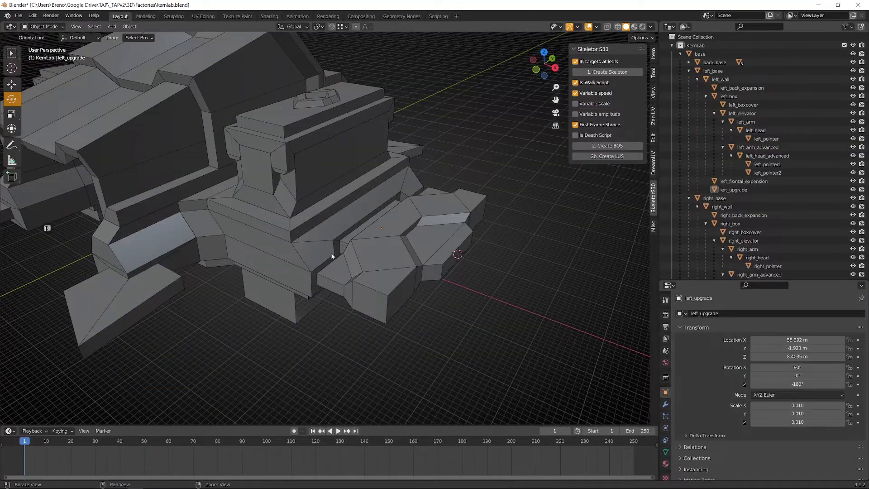
middle_drag(271, 218, 348, 230)
scroll(332, 248, down, 5)
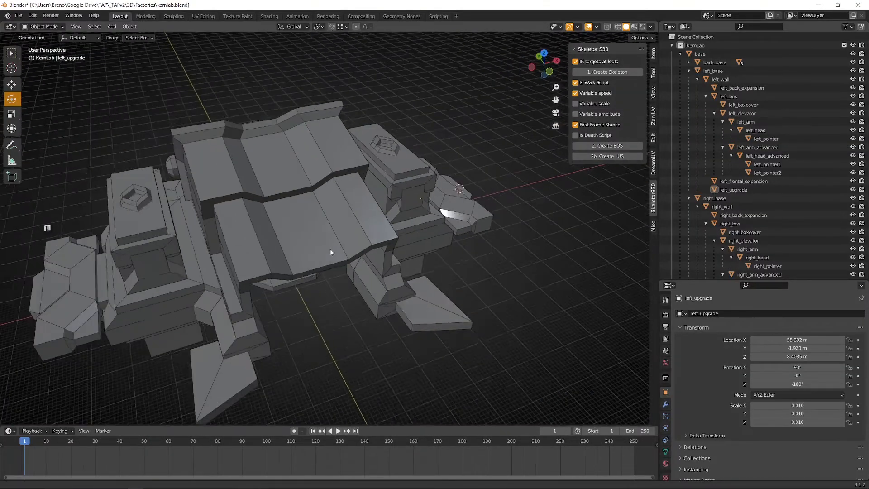
middle_drag(333, 285, 328, 276)
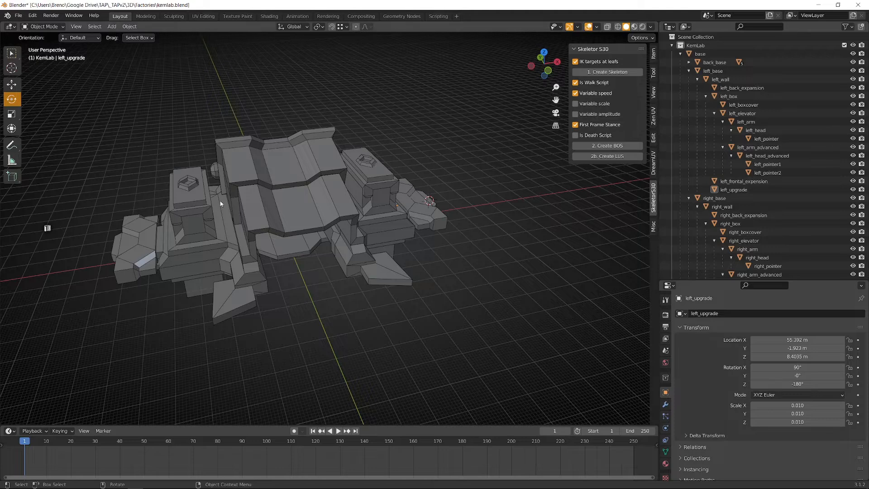
middle_drag(427, 199, 419, 204)
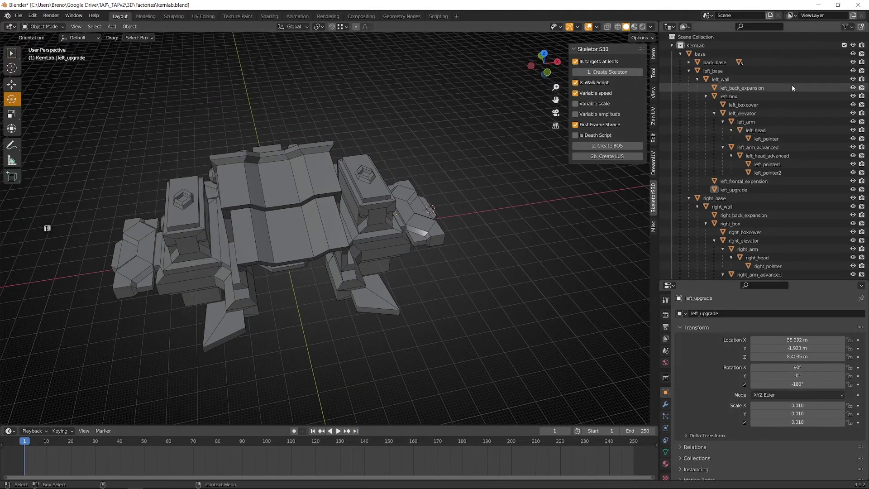
click(717, 55)
click(681, 55)
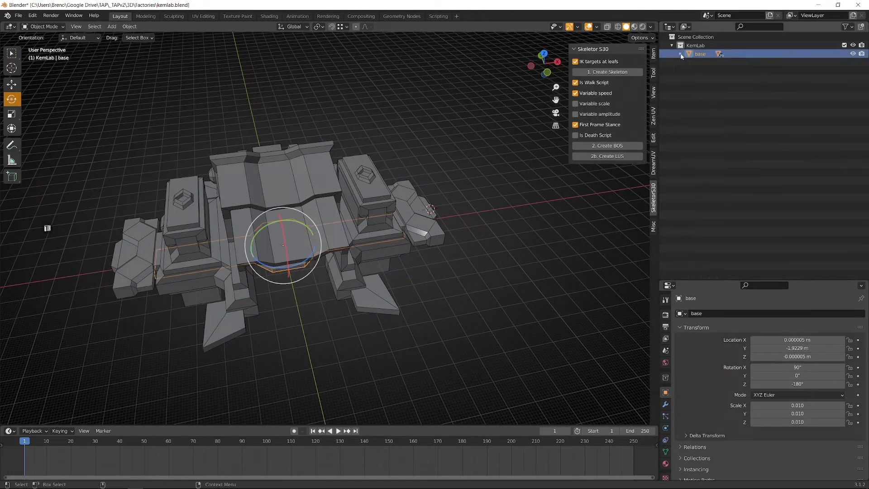
click(681, 54)
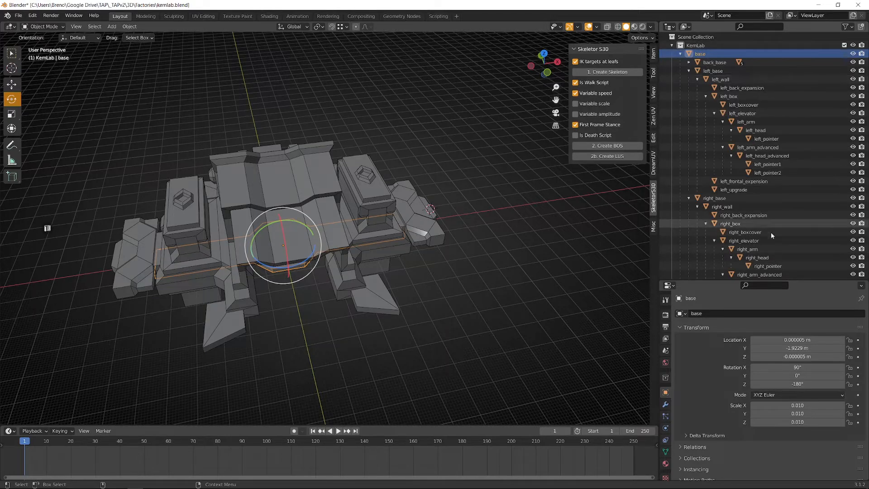
scroll(763, 197, down, 3)
scroll(763, 198, up, 3)
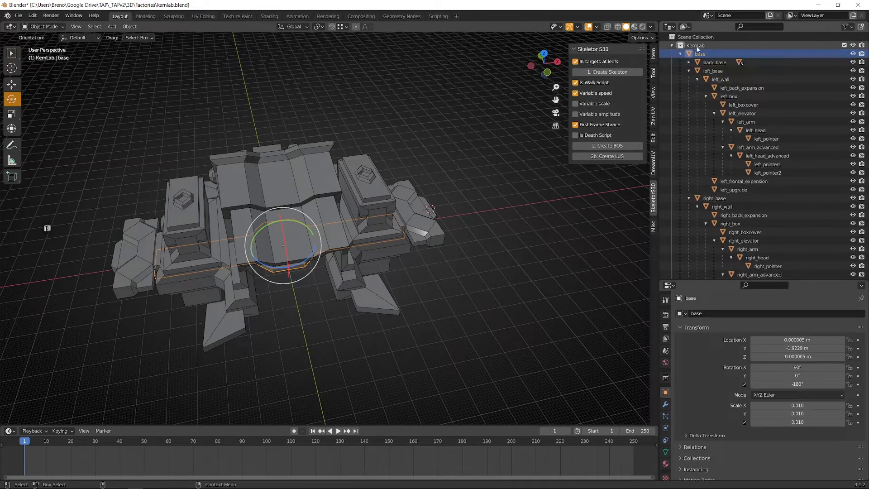
Step: Examine how the Scene Collection, the KemLab collection and the base object nest by selecting each in the Outliner
click(682, 47)
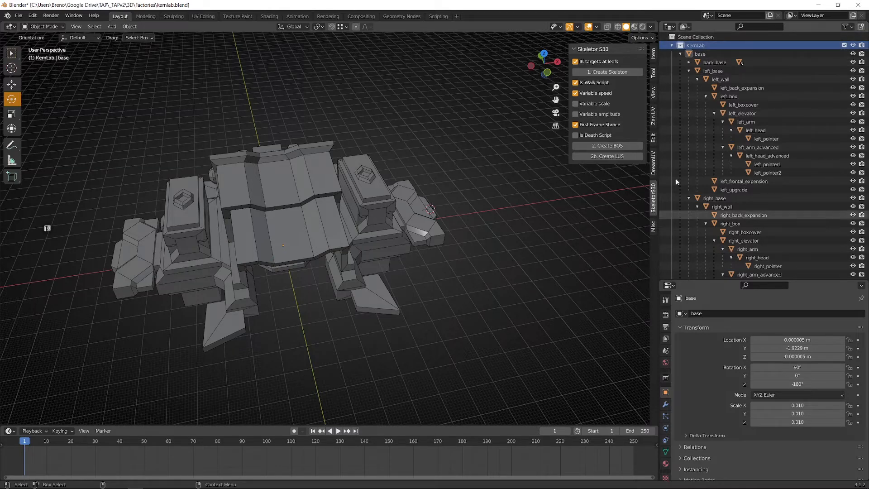
click(685, 37)
right_click(687, 39)
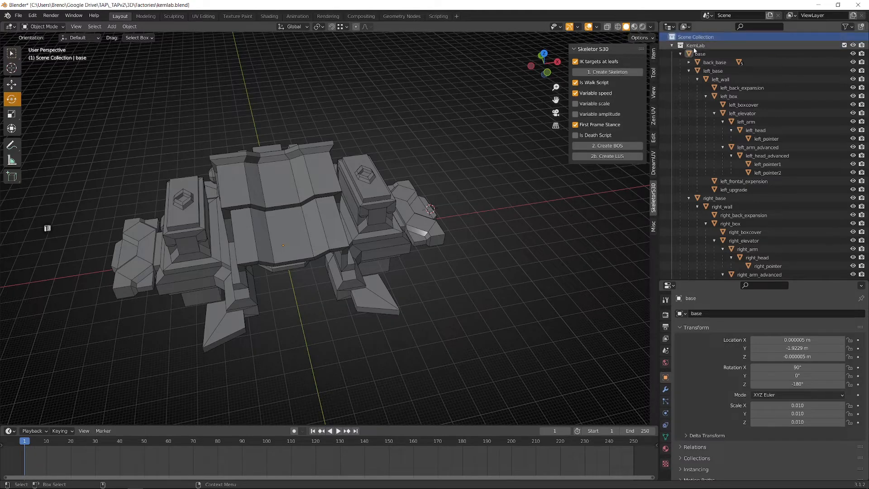
click(687, 47)
click(672, 46)
click(671, 46)
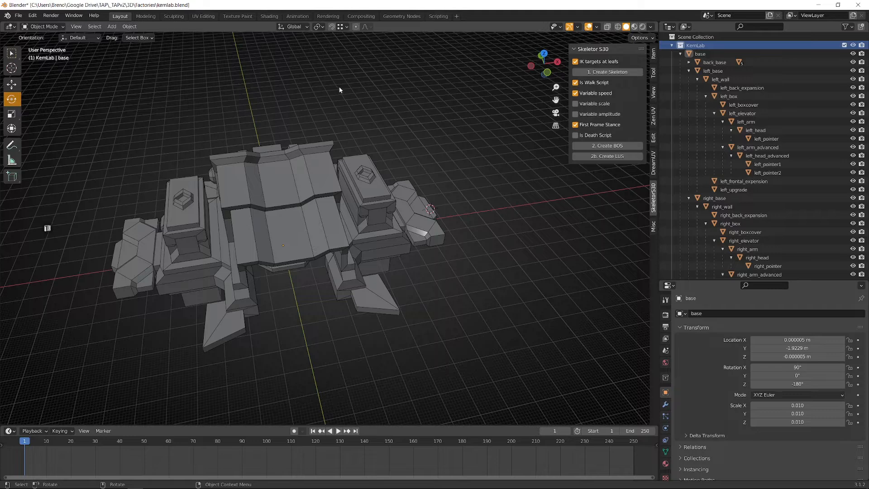
click(701, 56)
click(699, 45)
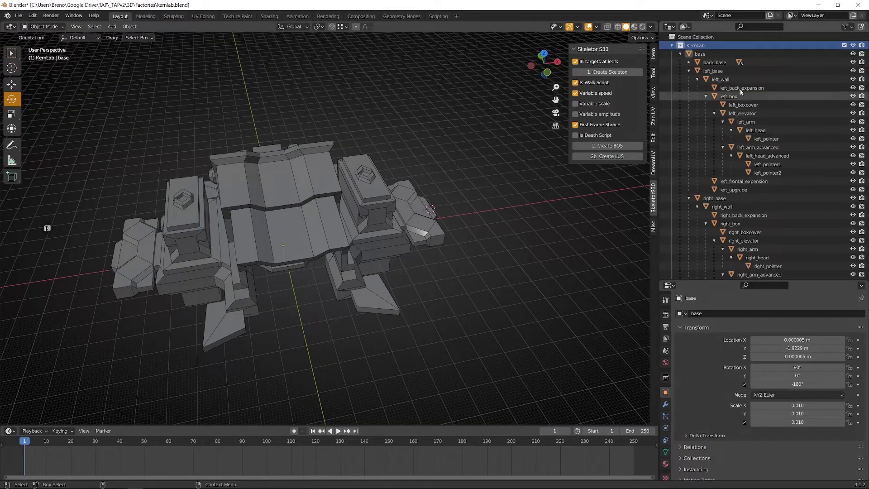
Step: Collapse the left_base and right_base branches in the Outliner and select the base object
click(689, 71)
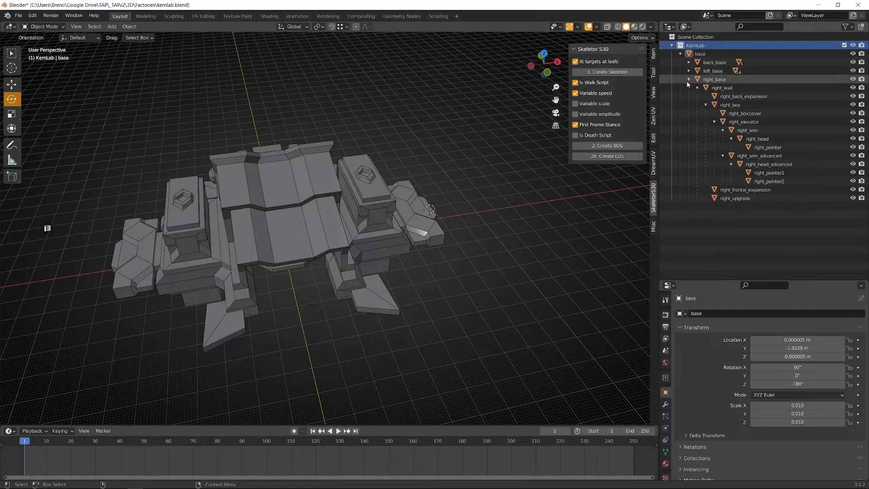
click(688, 80)
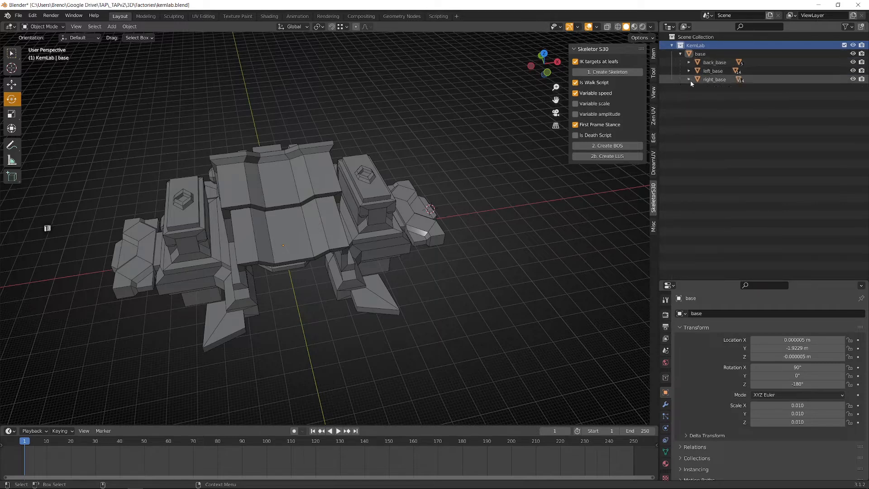
click(693, 54)
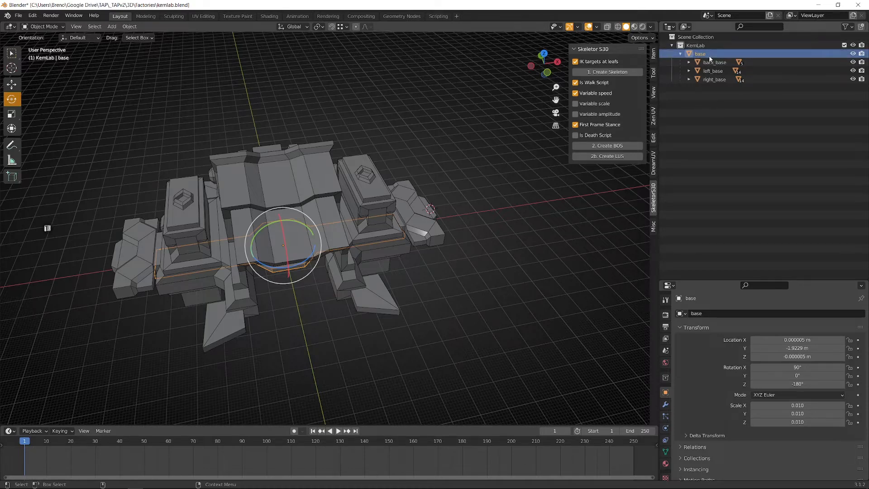
middle_drag(543, 239, 525, 257)
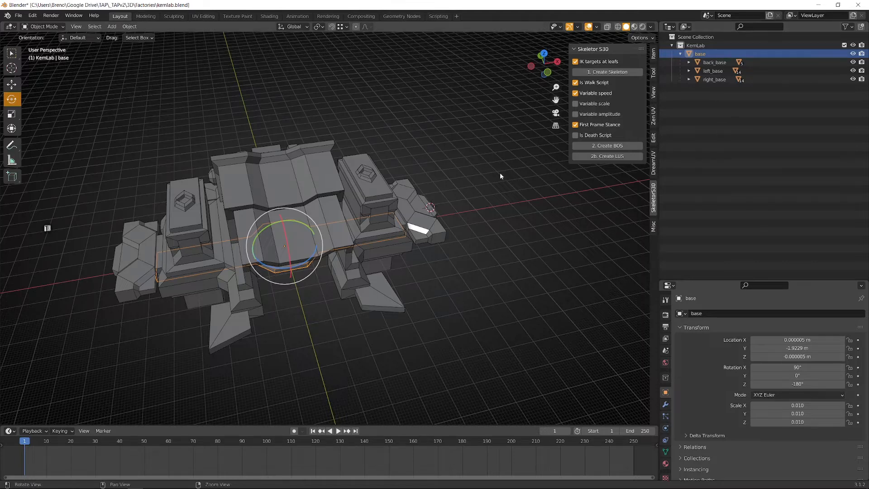
key(alt+Tab)
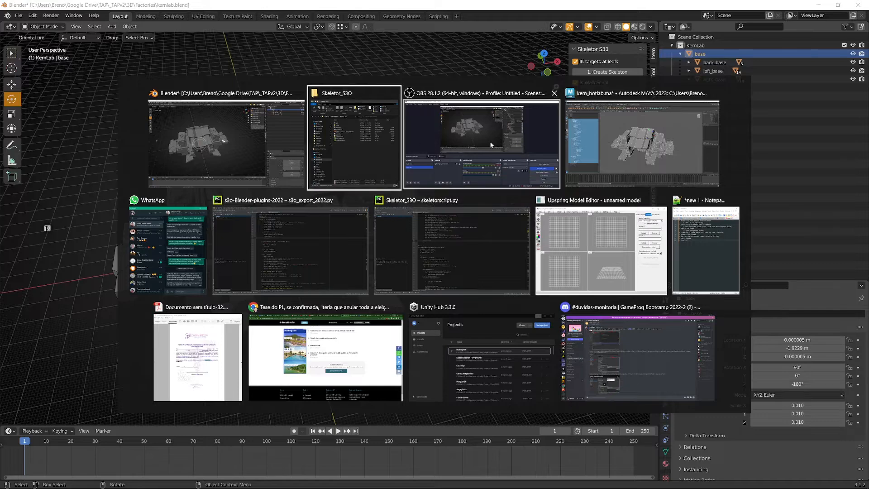
key(Escape)
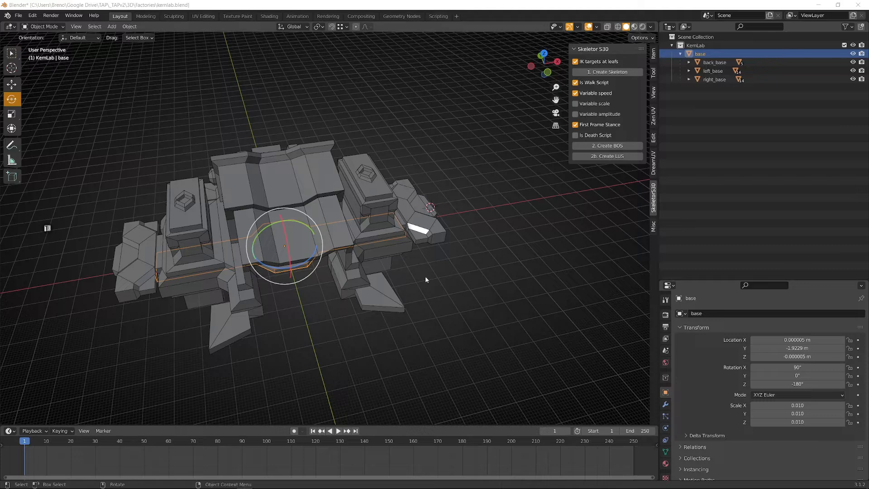
click(18, 15)
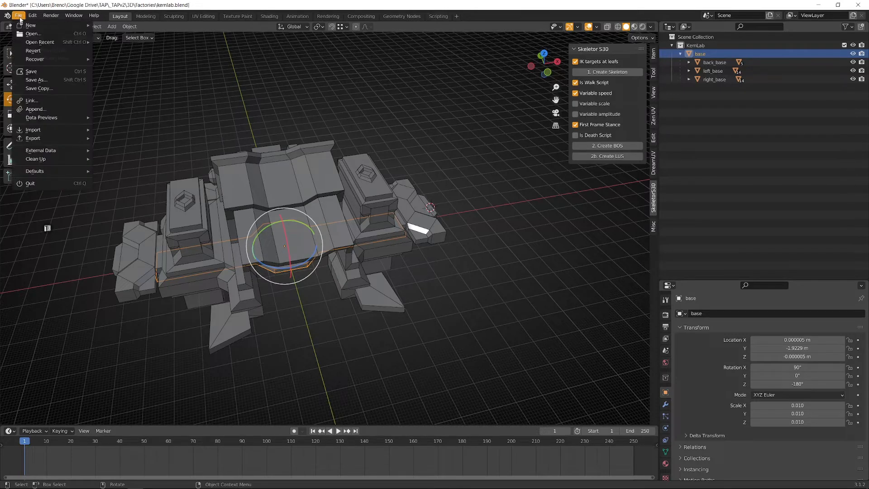
mouse_move(33, 132)
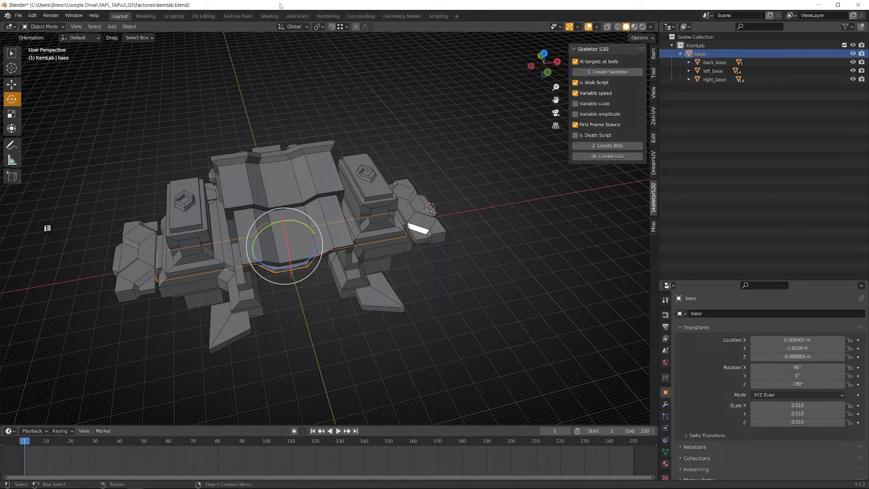
Step: Start appending from another blend file and go up from the Factories folder to the 3D folder
click(18, 15)
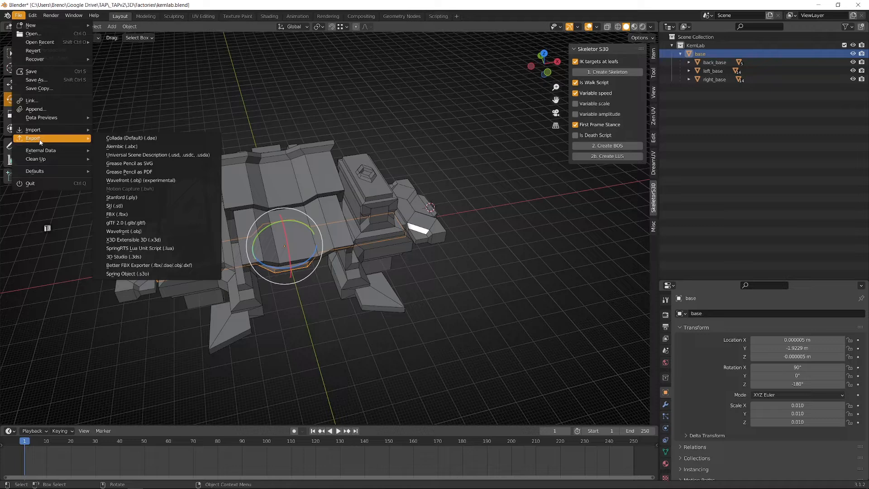
click(44, 110)
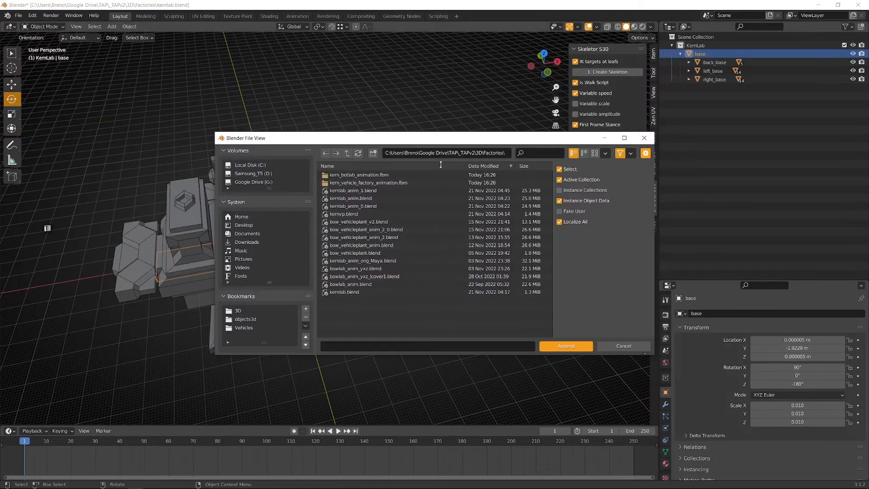
click(508, 154)
click(508, 153)
key(ctrl+BackSpace)
key(ctrl+BackSpace)
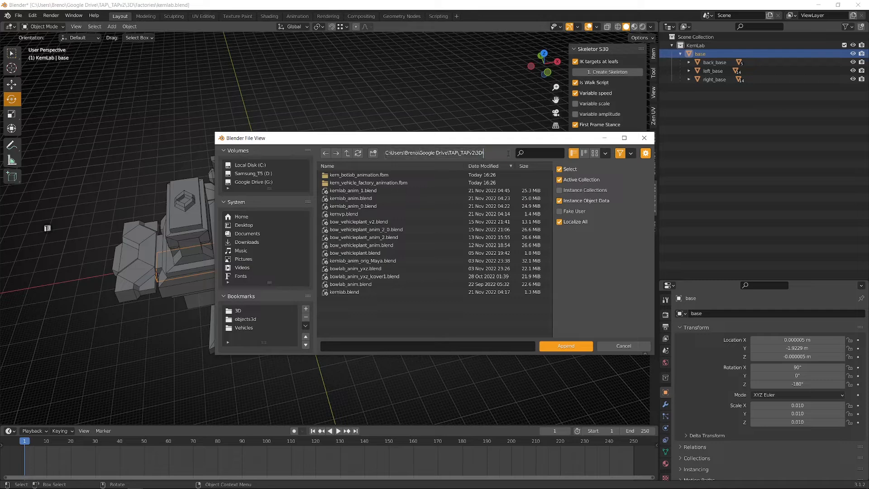
key(Return)
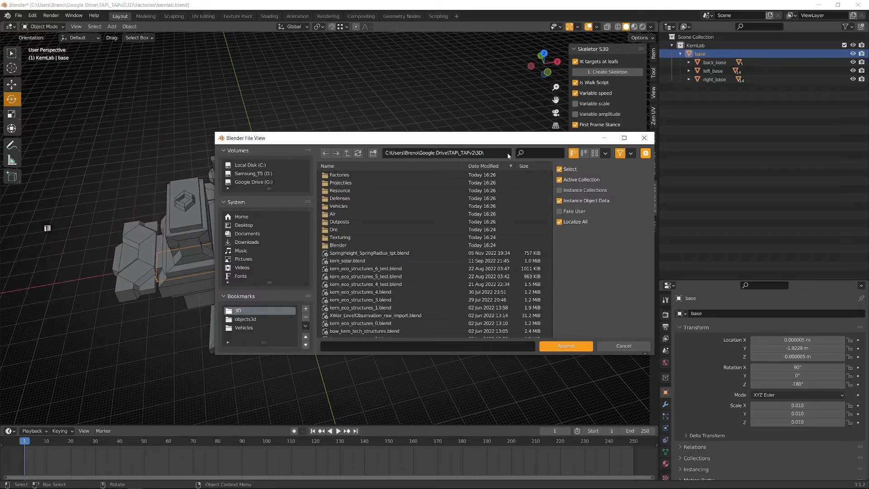
Step: Append the collection named Collection from SpringHeight_SpringRadius_tpt.blend
click(370, 253)
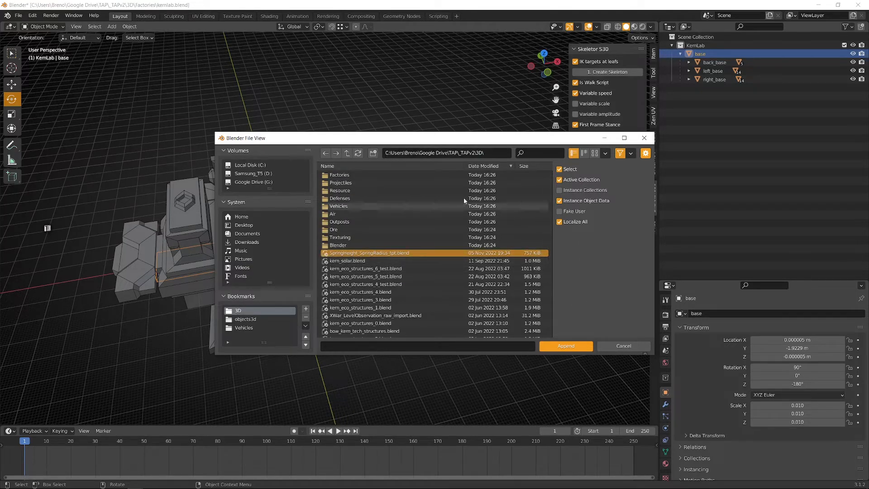
click(568, 347)
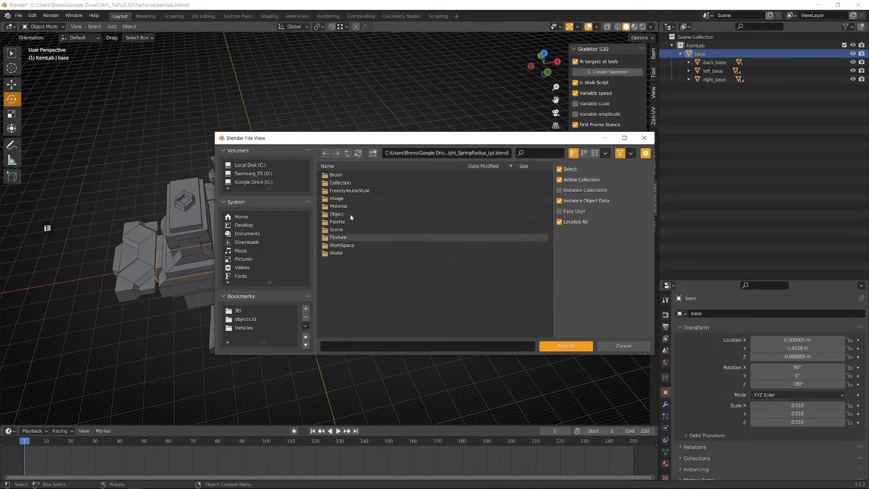
double_click(333, 183)
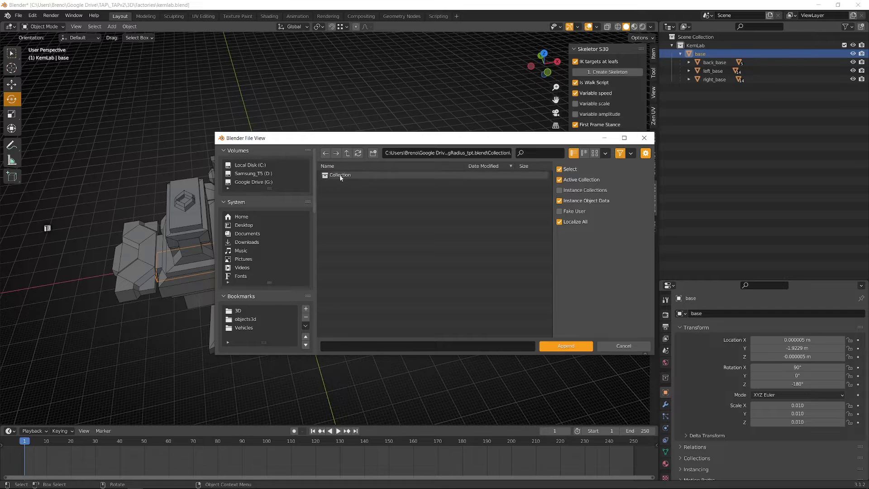
click(324, 174)
click(566, 345)
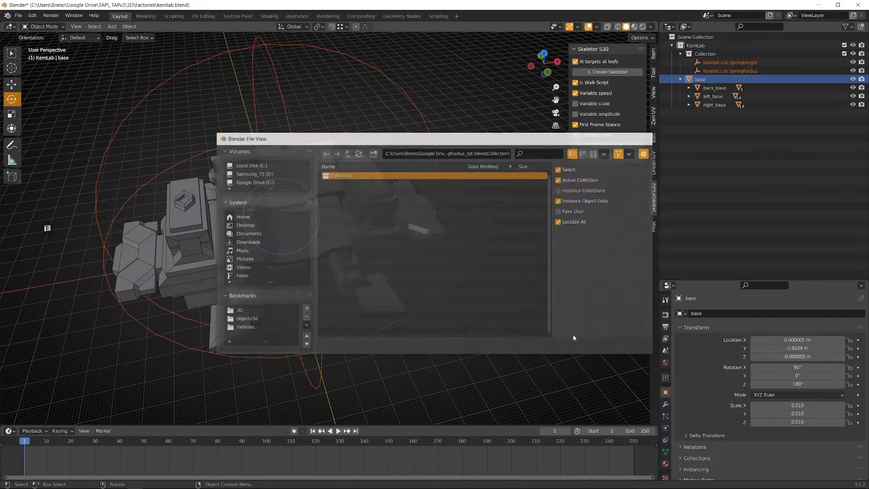
Step: Move the SpringHeight and SpringRadius empties directly into the KemLab collection and delete the emptied Collection
click(714, 63)
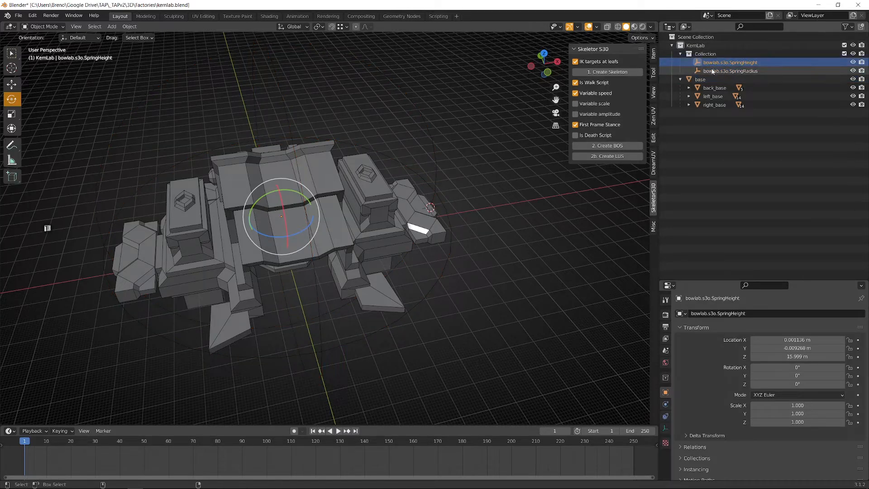
shift+click(719, 71)
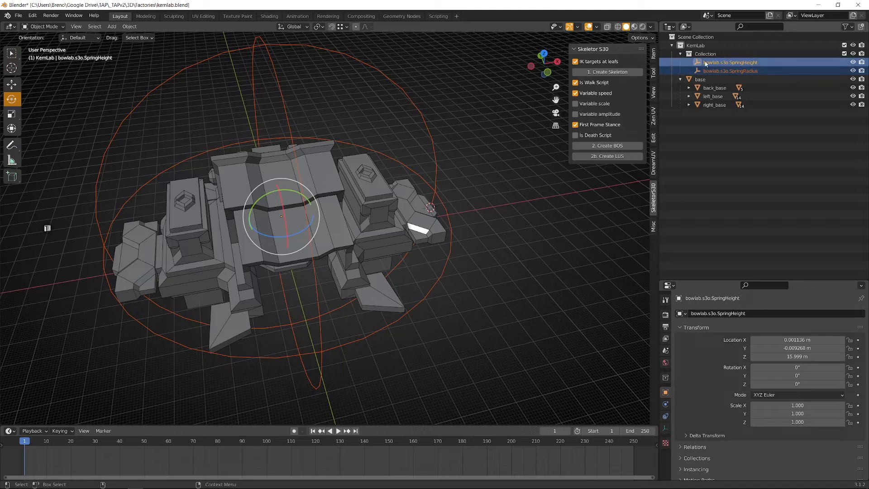
drag(708, 65, 693, 44)
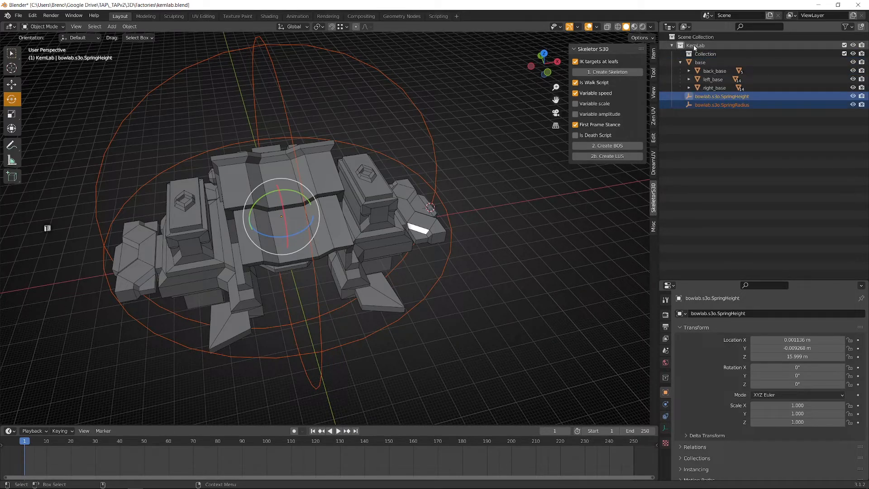
click(697, 54)
key(x)
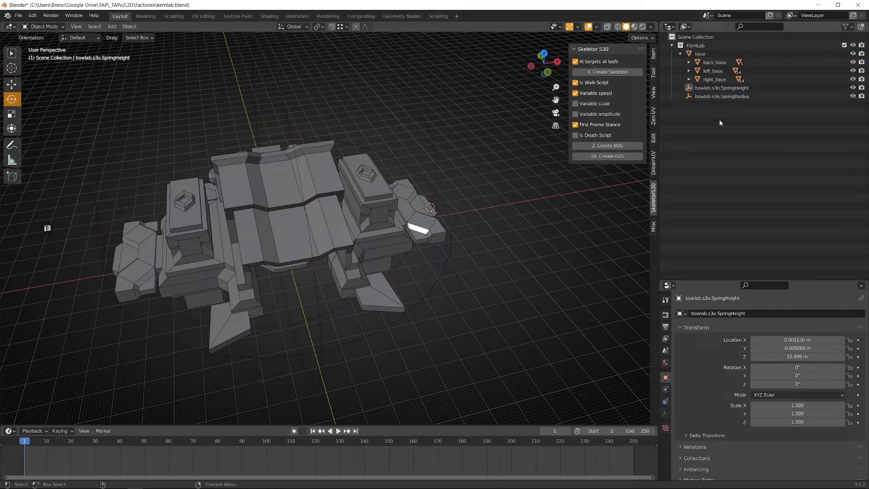
Step: Select the bowlab.s3o.SpringHeight empty and examine where it sits inside the factory model
click(726, 89)
middle_drag(527, 312, 421, 348)
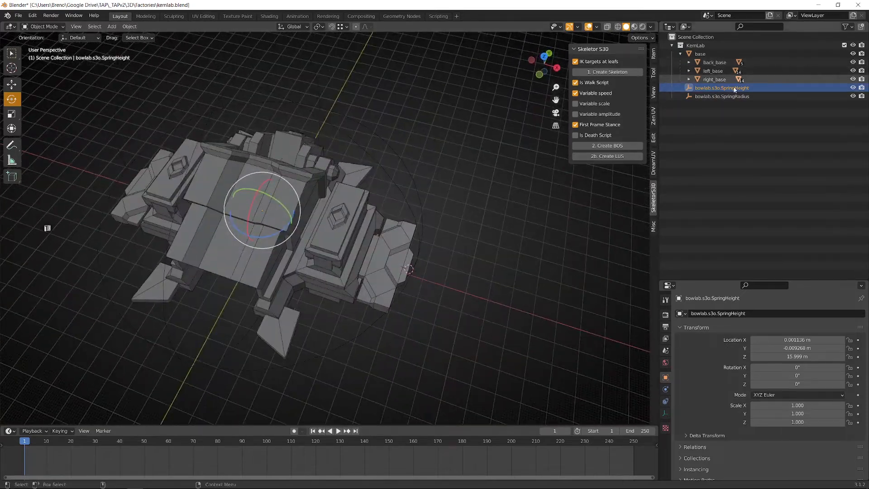
middle_drag(559, 254, 598, 215)
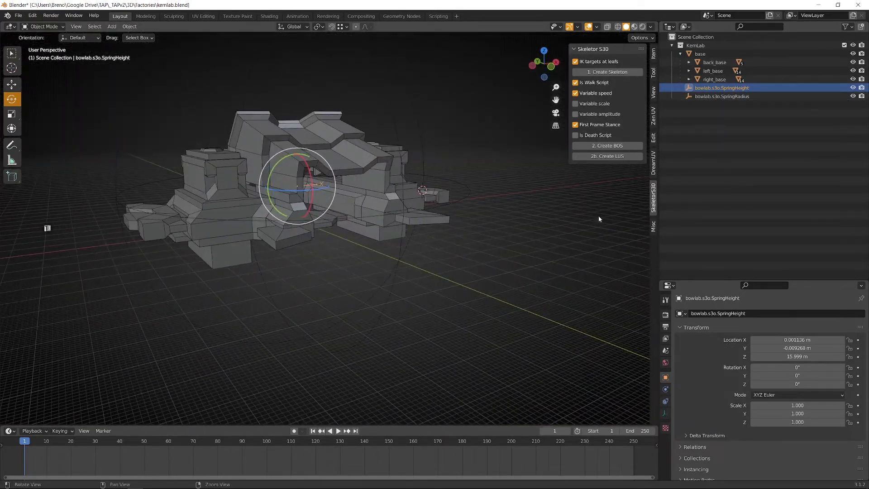
Step: Set the size of the bowlab.s3o.SpringRadius sphere empty to 110 m, checking its coverage around the factory from above
click(713, 97)
middle_drag(516, 243, 495, 269)
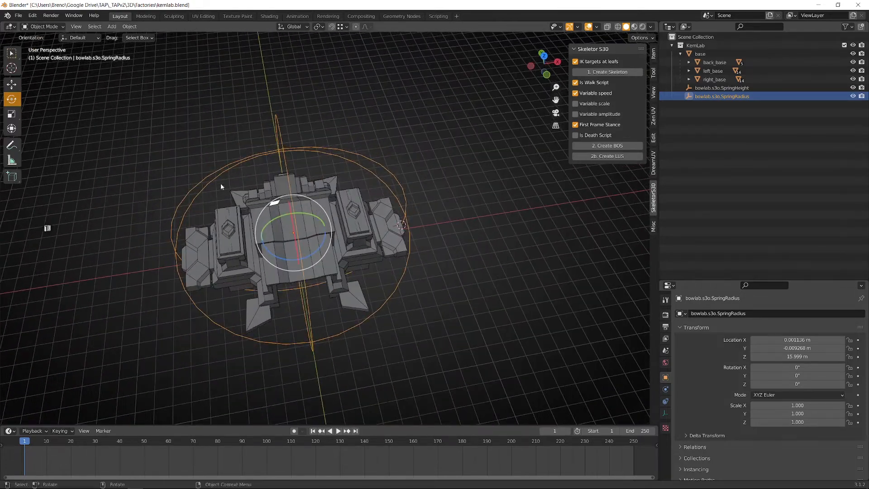
middle_drag(223, 188, 261, 246)
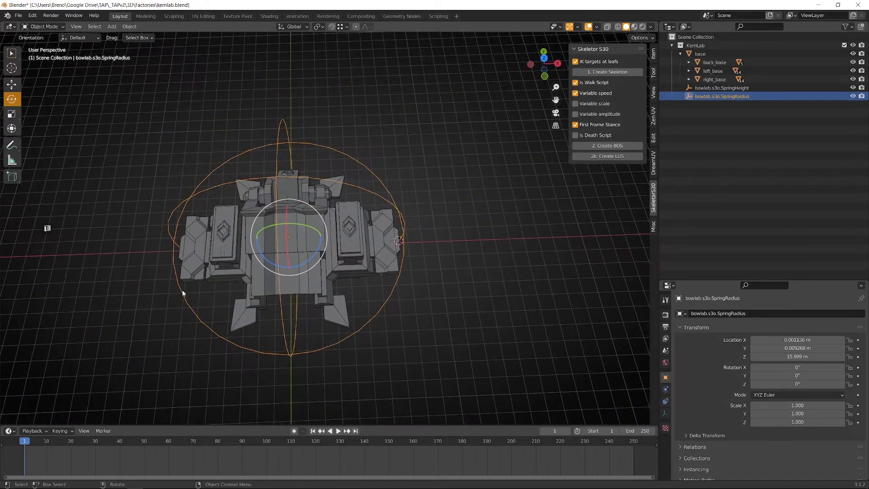
middle_drag(182, 289, 322, 235)
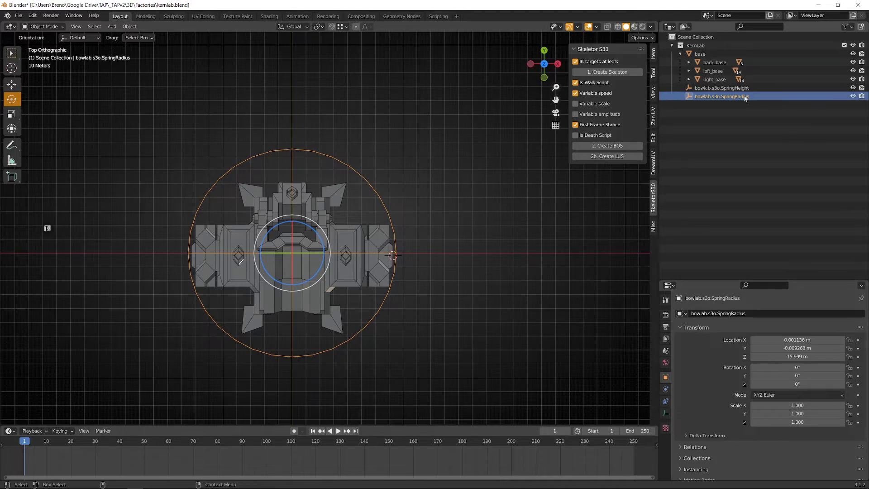
click(665, 413)
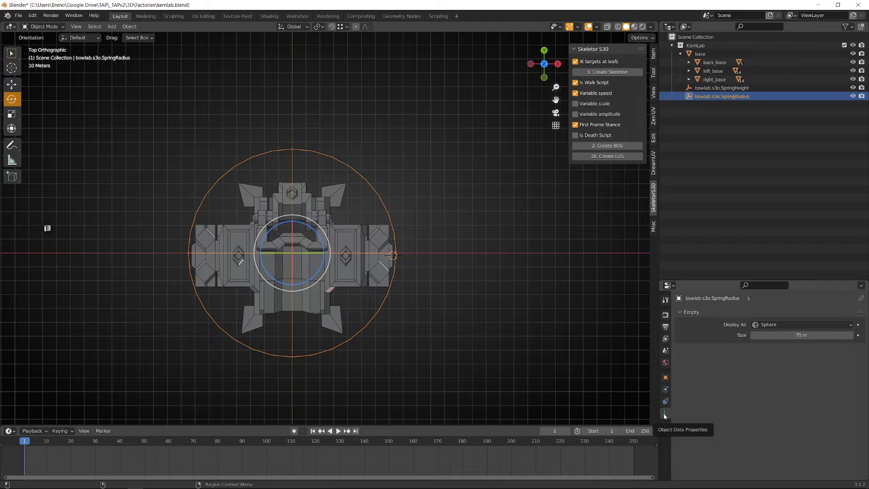
drag(792, 336, 829, 335)
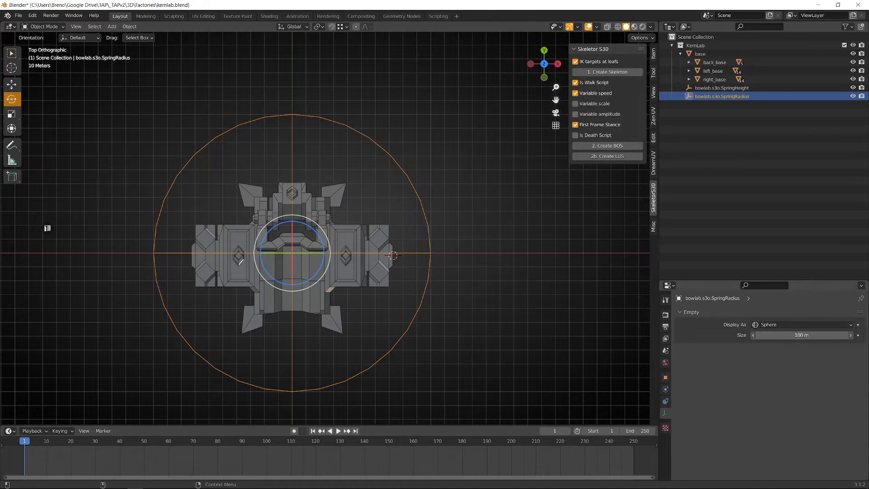
click(799, 335)
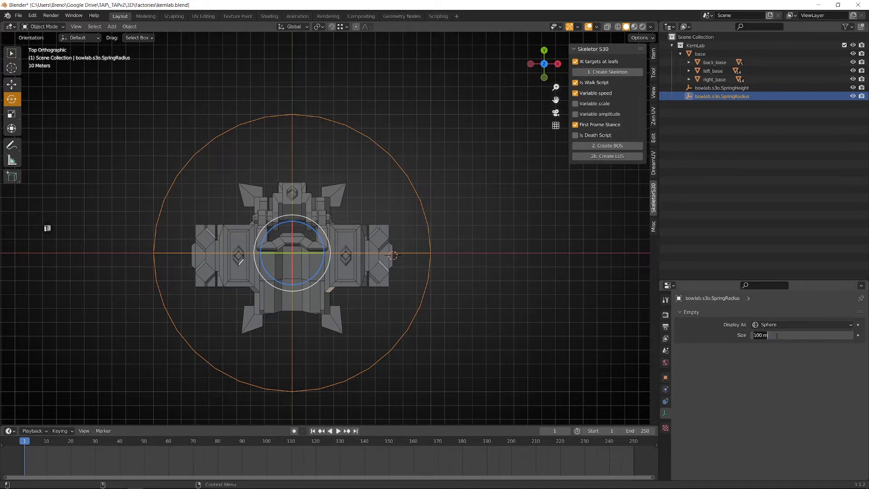
text(110)
key(Return)
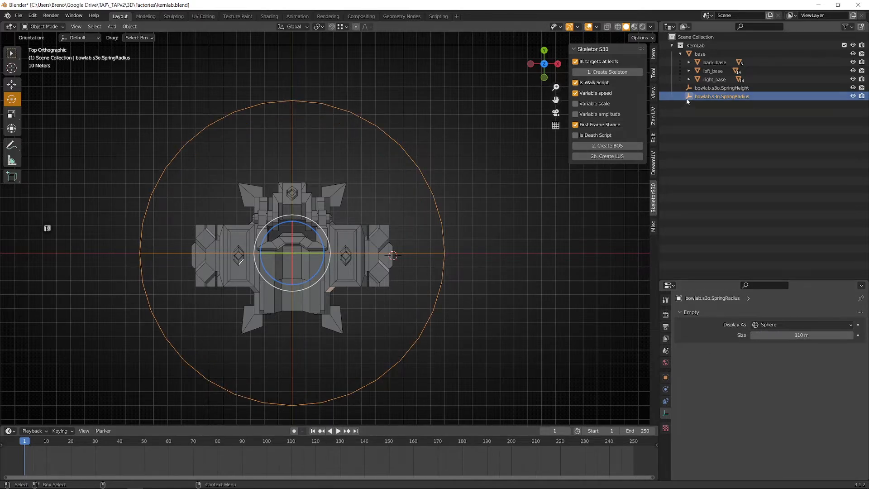
Step: Raise the bowlab.s3o.SpringHeight empty along Z until it sits just above the factory roof's highest edge
click(721, 89)
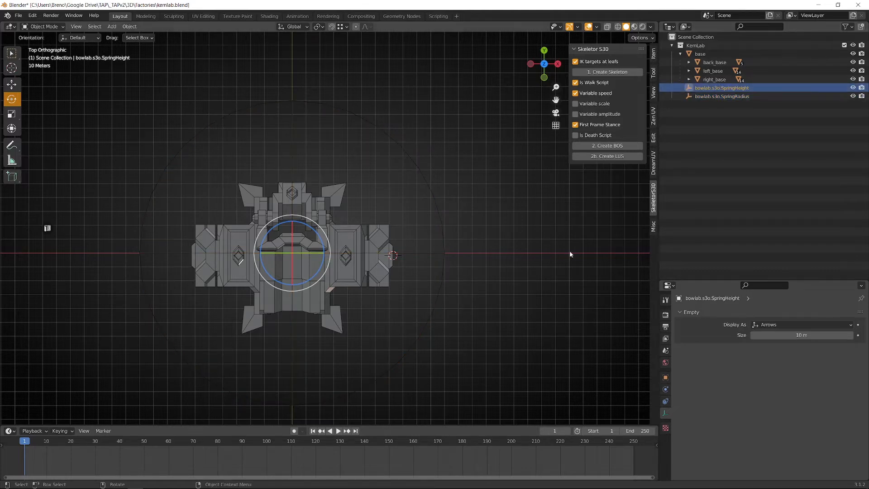
middle_drag(507, 299, 310, 223)
alt+drag(310, 223, 297, 256)
scroll(300, 259, down, 2)
key(w)
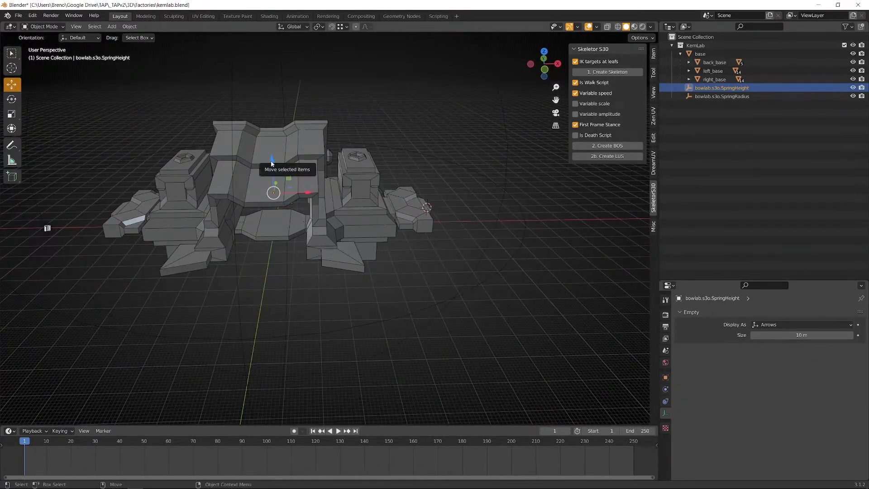
drag(273, 160, 268, 86)
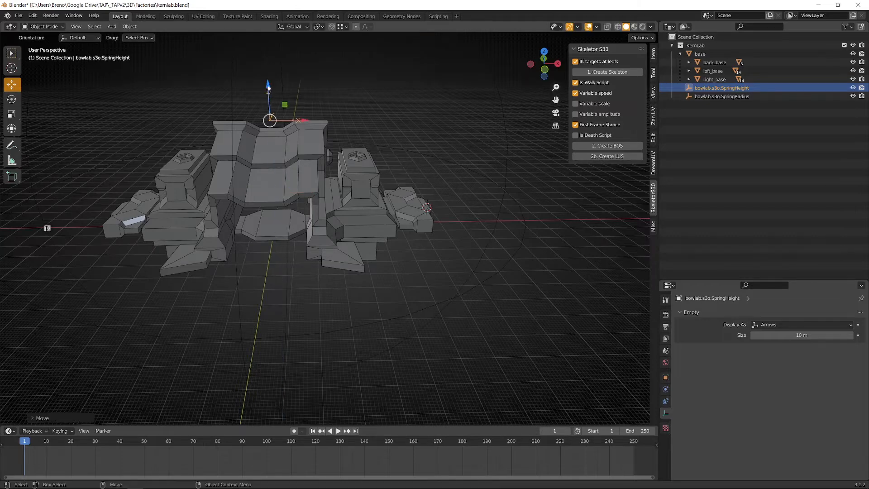
key(KP_1)
scroll(392, 219, up, 5)
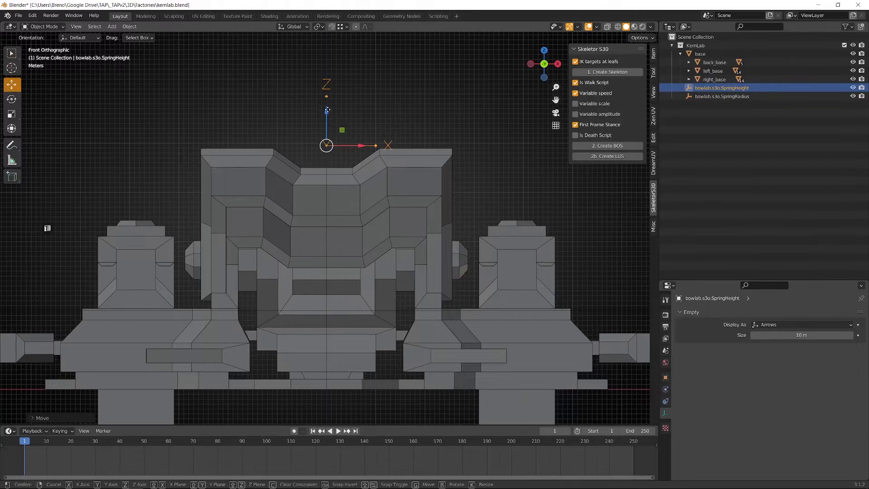
drag(328, 113, 328, 107)
middle_drag(365, 124, 415, 254)
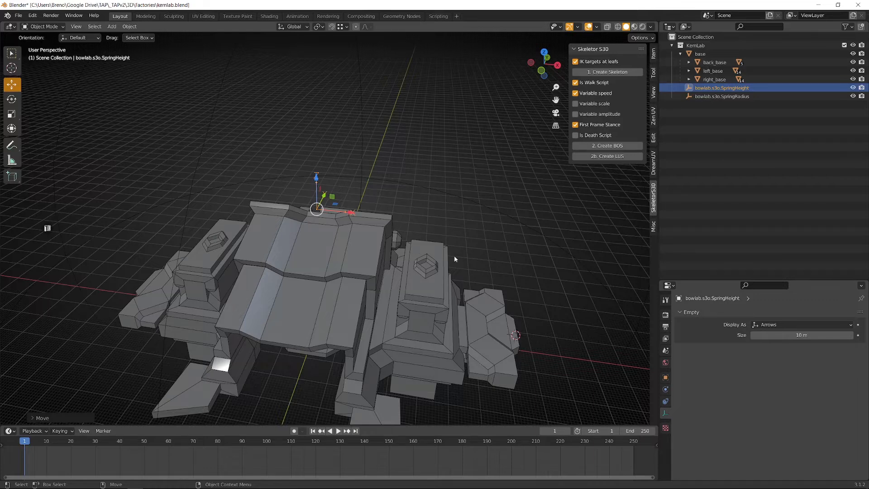
middle_drag(454, 255, 463, 238)
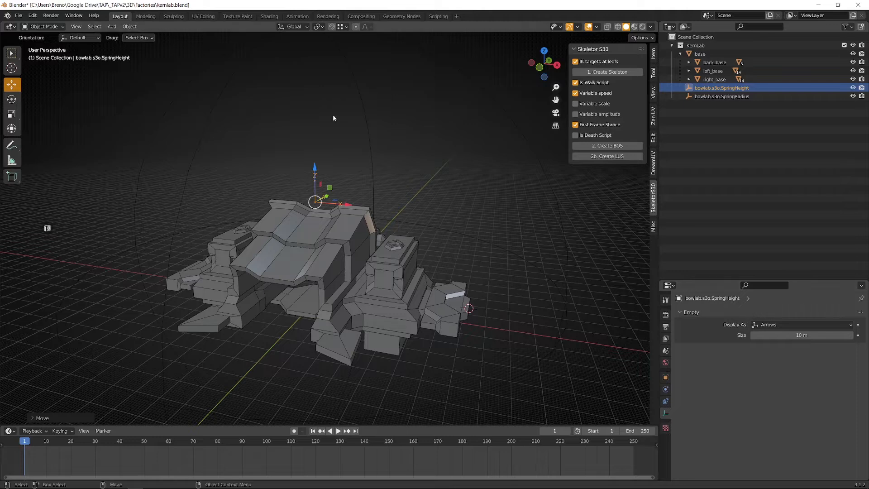
Step: Select the factory's top-level collection and save the changes to kernlab.blend
key(ctrl+s)
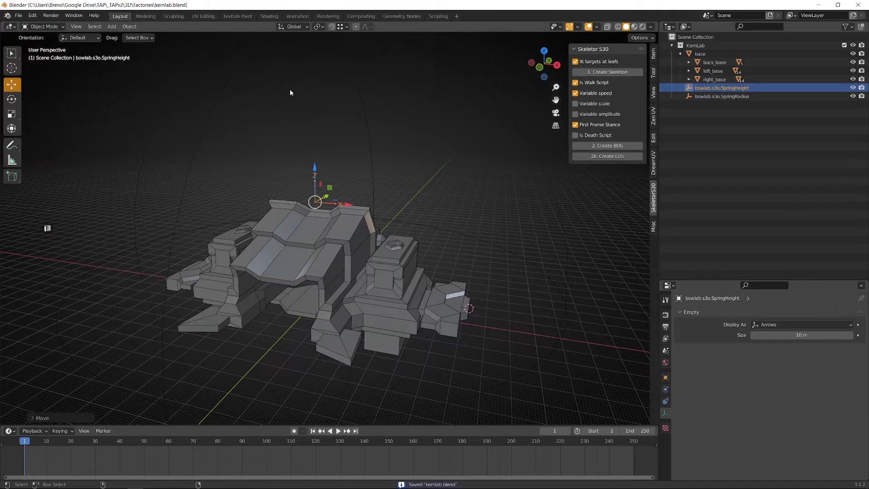
click(699, 46)
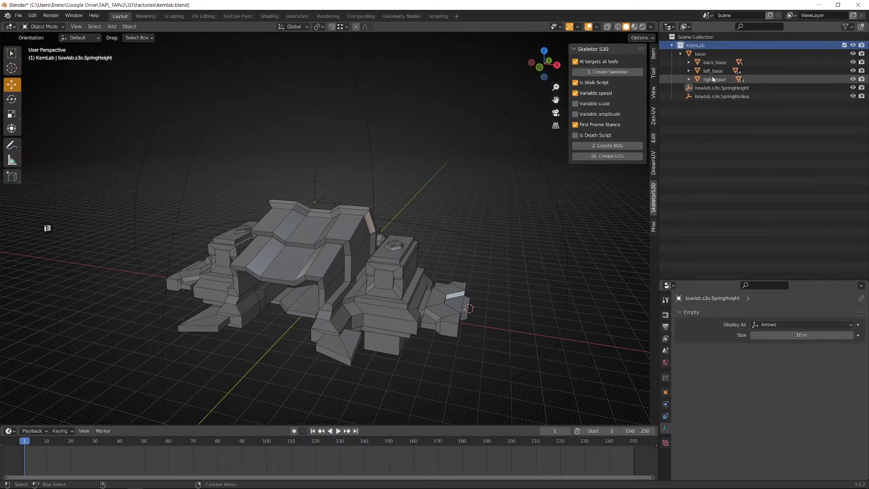
key(ctrl+s)
click(18, 16)
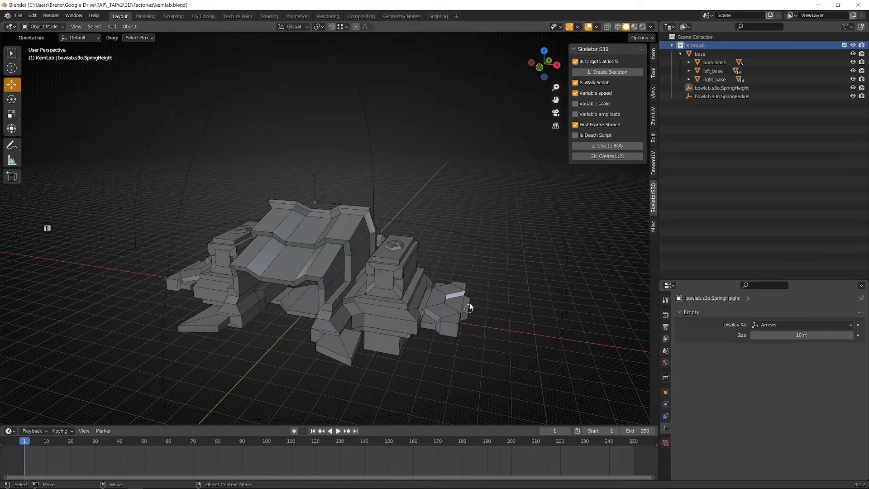
Step: Select the conver roof part and examine its faces up close
click(347, 233)
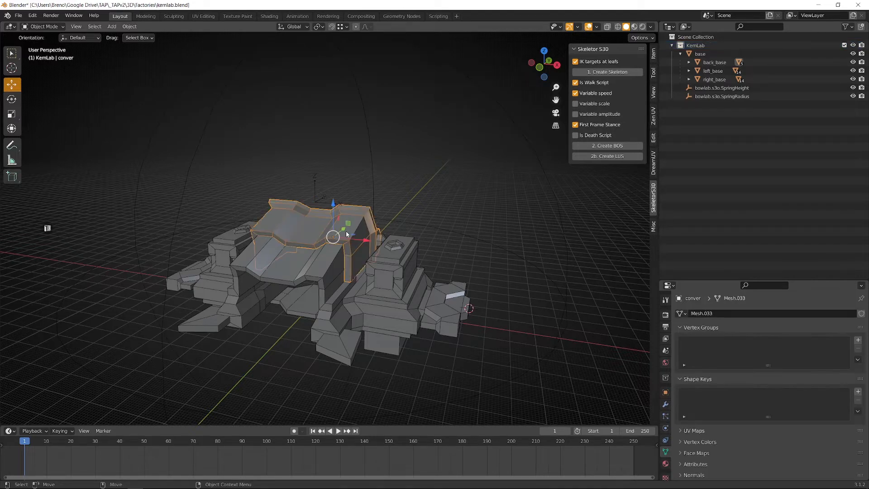
scroll(346, 234, up, 6)
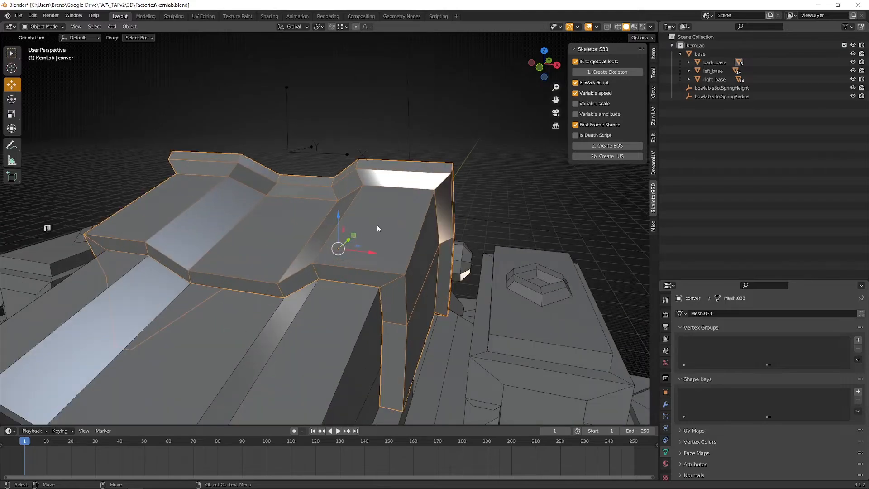
scroll(378, 227, down, 4)
middle_drag(378, 227, 371, 250)
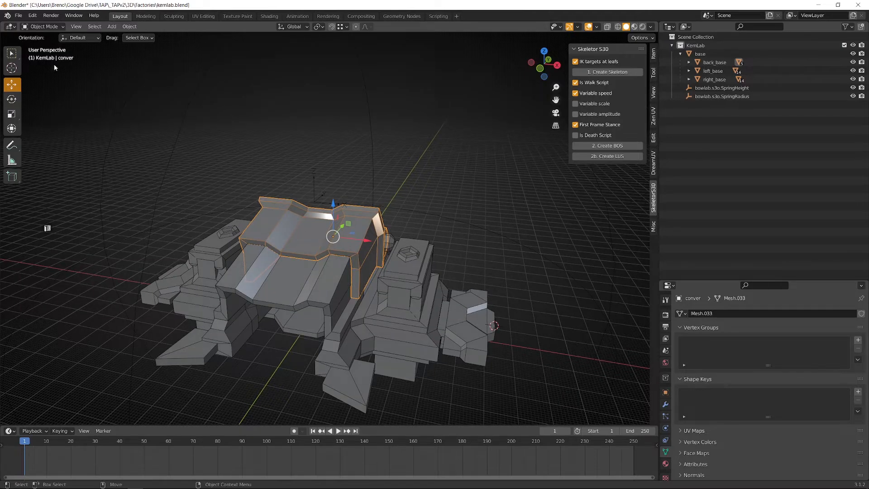
Step: Start a Spring Object (.s3o) export named kernlab.s3o with the bookmarked objects3d folder as its destination
click(18, 15)
mouse_move(51, 140)
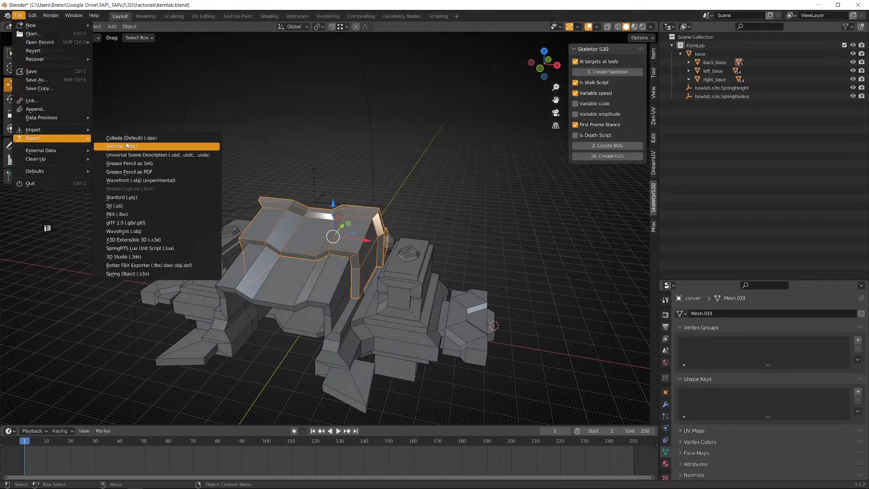
click(143, 275)
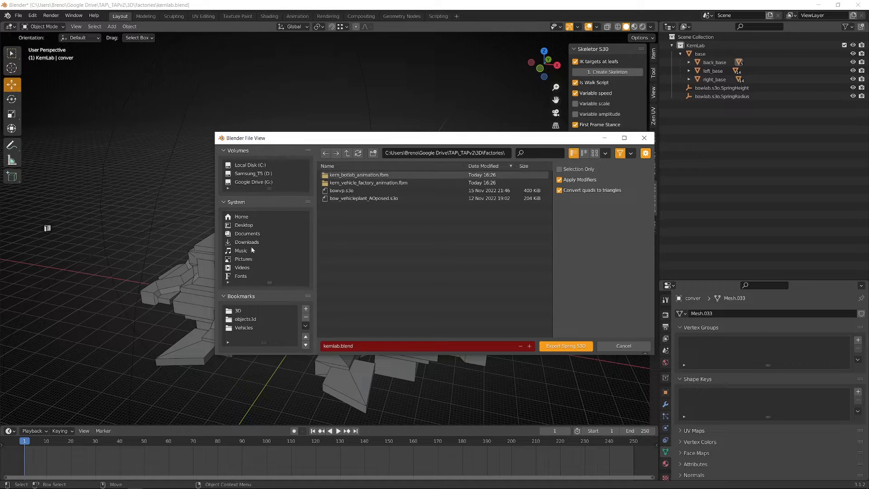
click(367, 347)
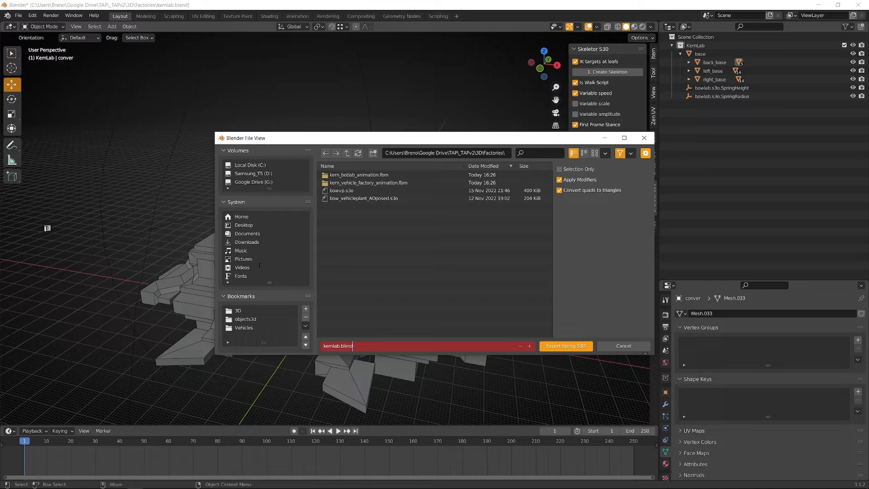
click(241, 328)
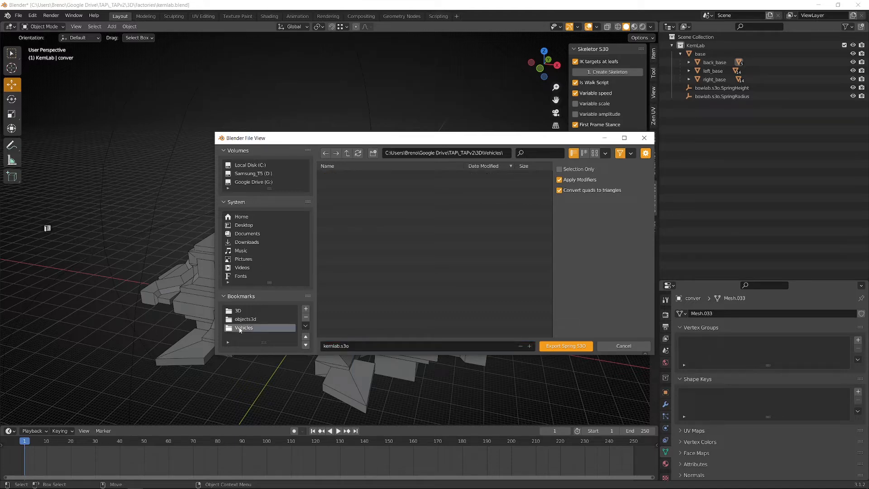
click(244, 320)
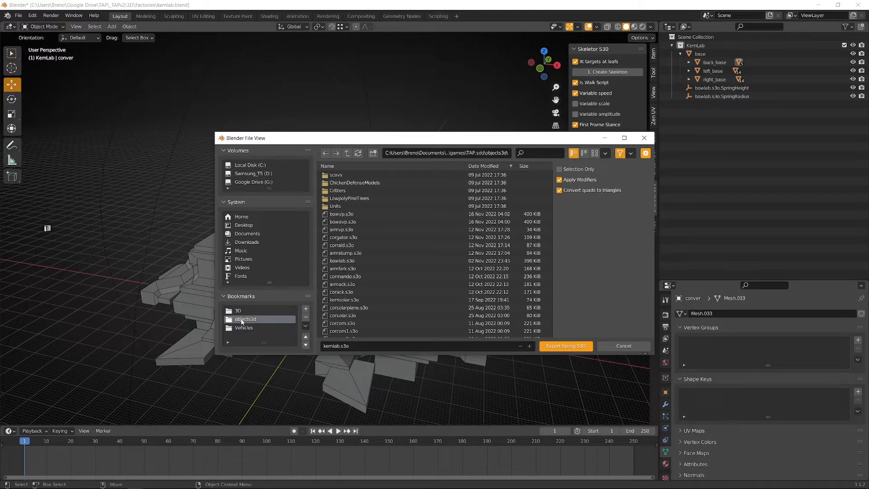
scroll(368, 314, down, 3)
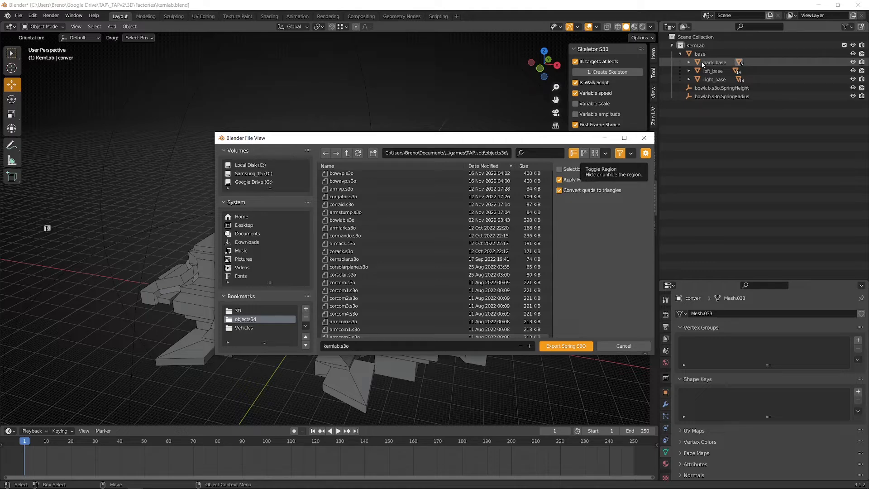
Step: Expand the whole back_base hierarchy in the outliner and select back_base through right_barrier to review the parenting
click(688, 61)
click(688, 62)
click(689, 62)
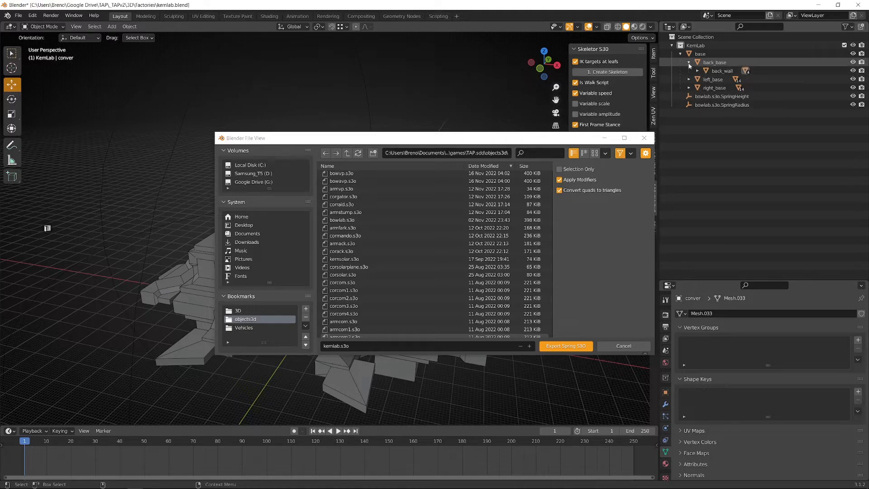
shift+click(689, 63)
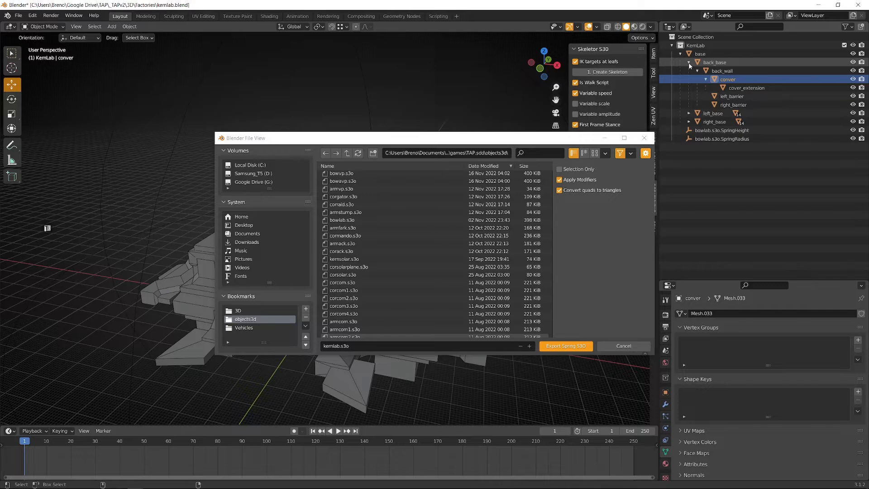
click(709, 64)
shift+click(734, 105)
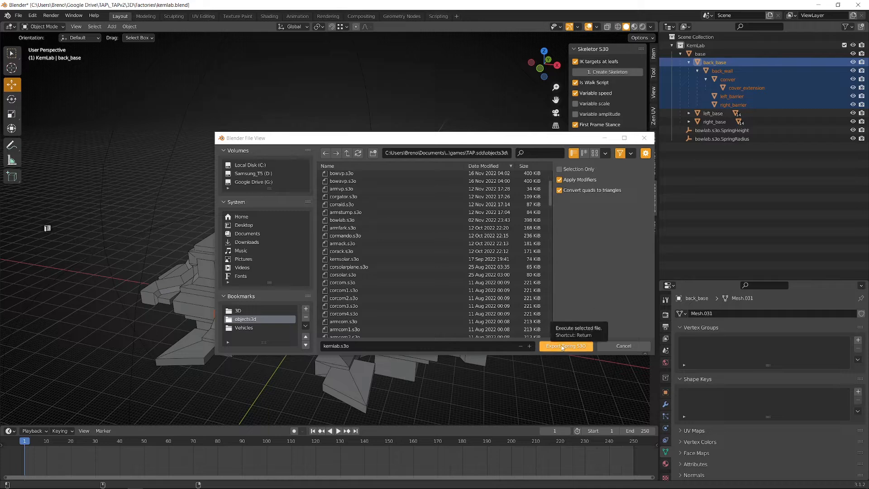
Step: Copy the objects3d destination path and export the model there as kernlab.s3o
click(435, 152)
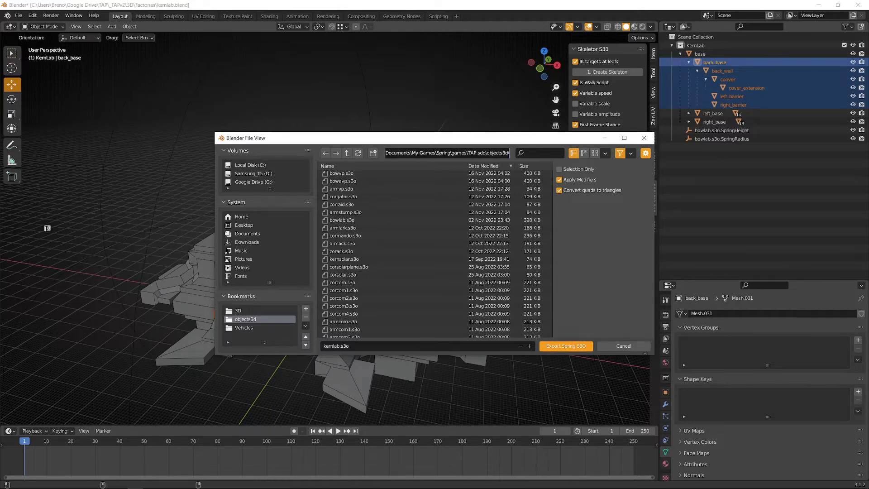
click(422, 153)
key(ctrl+a)
click(561, 346)
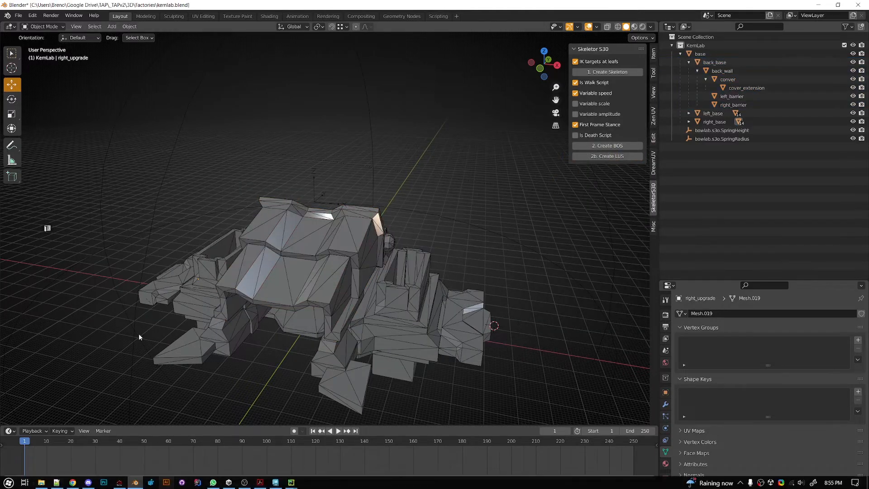
Step: Switch to the Upspring Model Editor and load kernlab.s3o from the game's TAP.sdd\objects3d folder
mouse_move(136, 487)
click(121, 482)
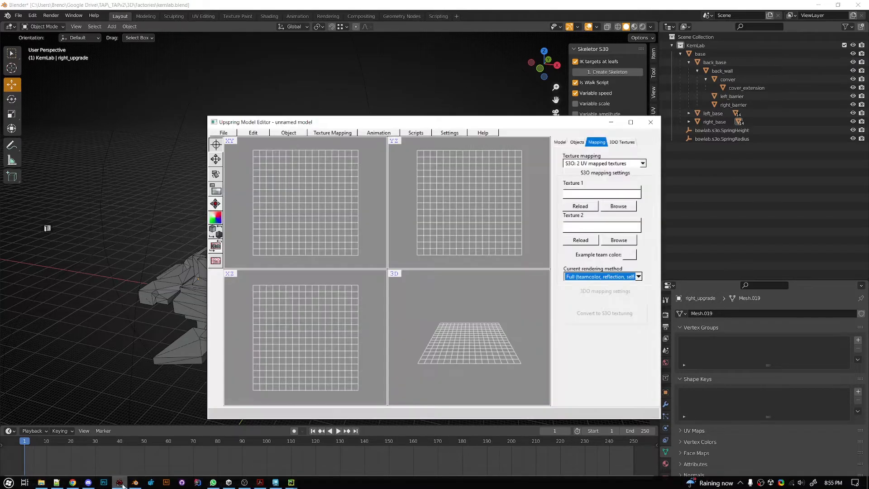
click(224, 132)
click(232, 149)
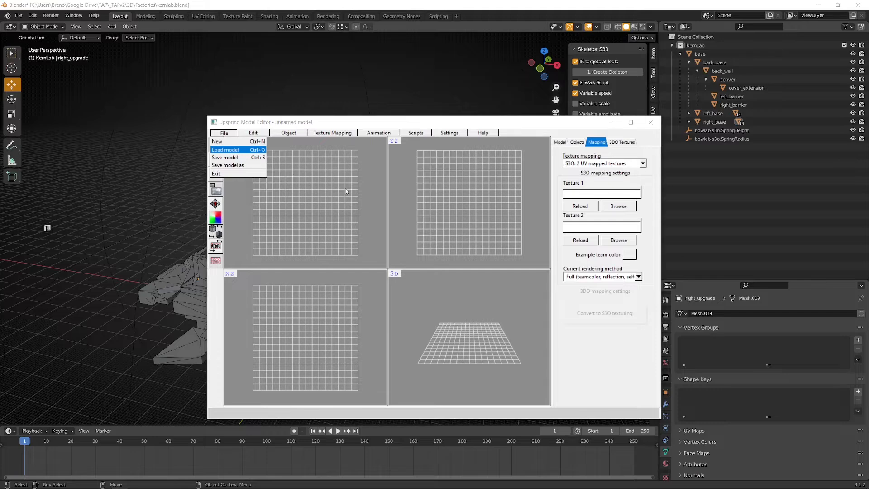
click(488, 149)
text(C:\Users\Breno\Documents\My Games\Spring\games\TAP.sdd\objects3d\)
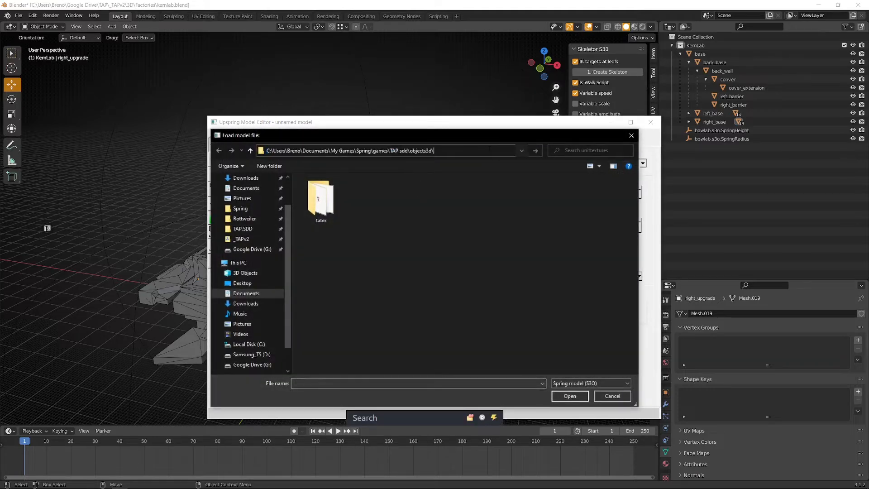
key(Return)
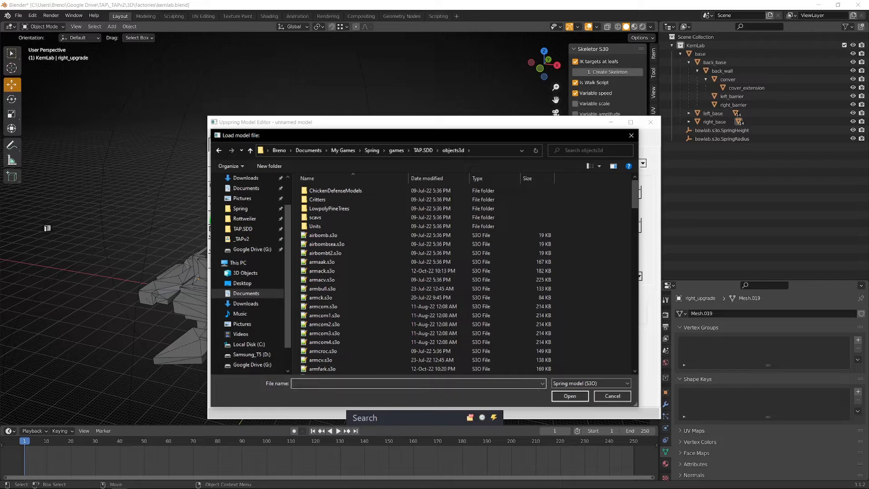
text(kernlab.s3o)
key(Return)
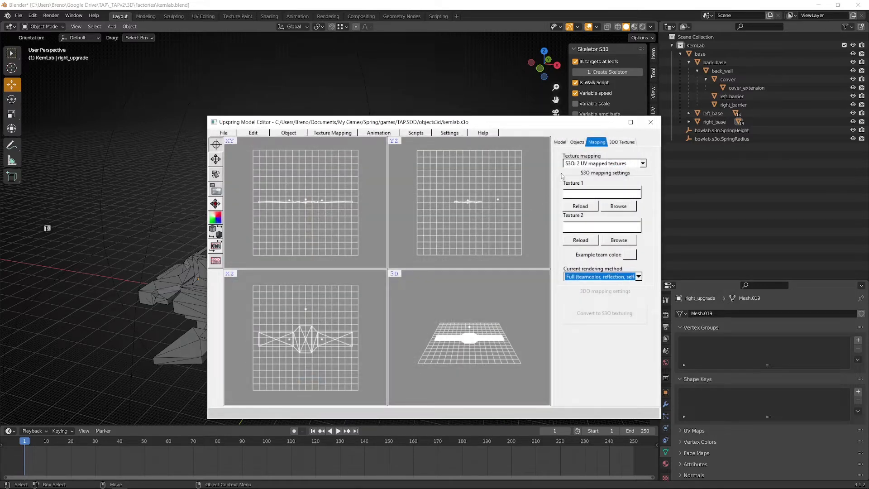
Step: Check the imported object hierarchy by selecting base, back_base, conver, left_back_expansion, left_head and other parts, and minimise the model editor
click(577, 142)
click(582, 264)
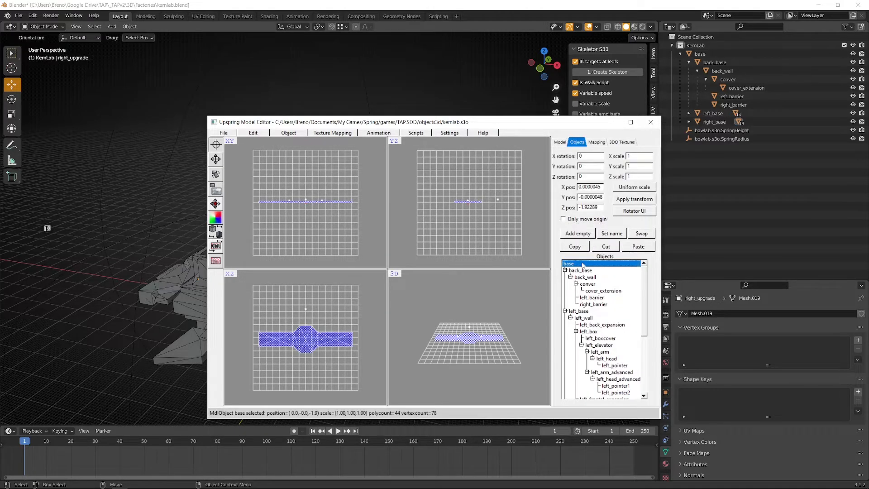
click(584, 270)
click(588, 284)
click(592, 305)
click(595, 323)
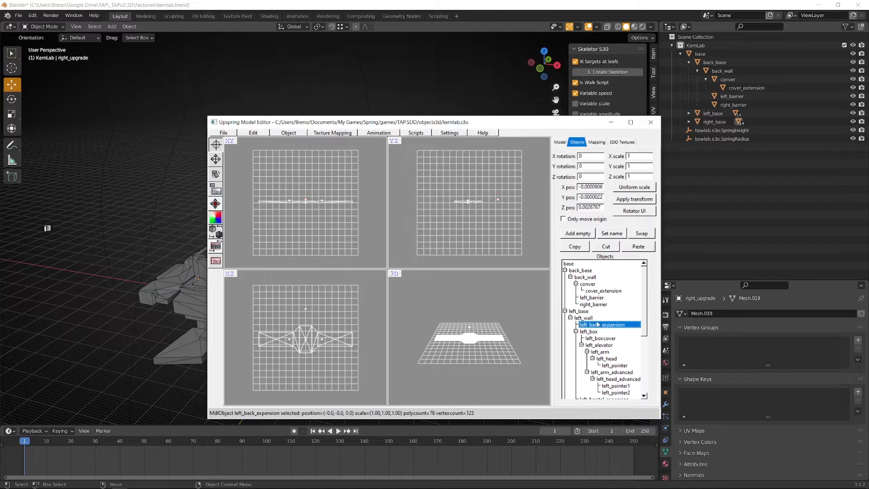
click(600, 338)
click(607, 358)
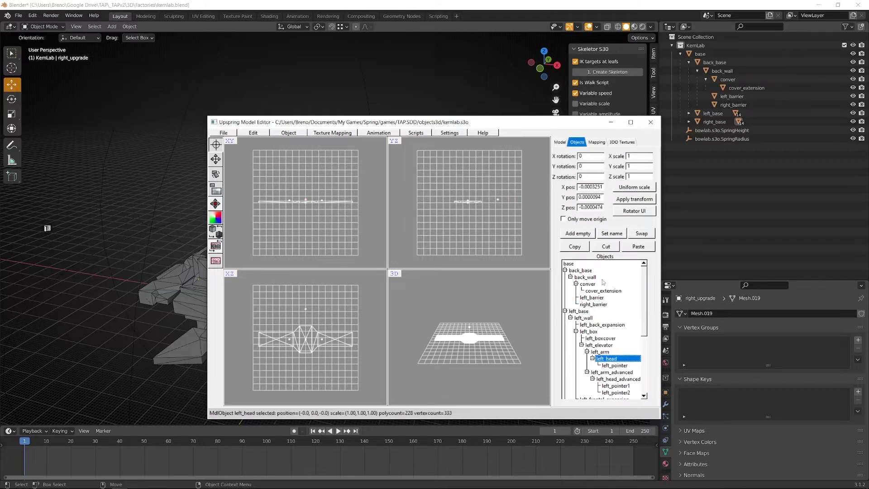
click(569, 264)
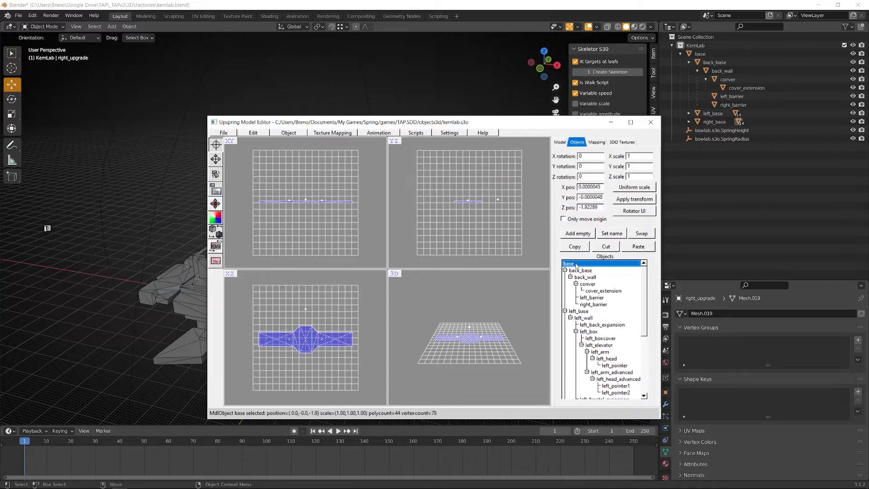
click(611, 122)
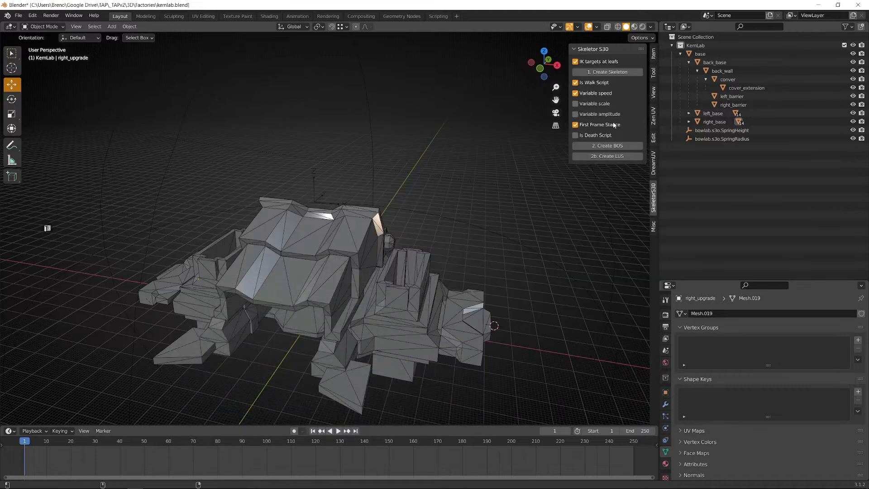
Step: Switch back to Blender and reopen the recent kernlab.blend, discarding the unsaved changes left by the export
click(19, 16)
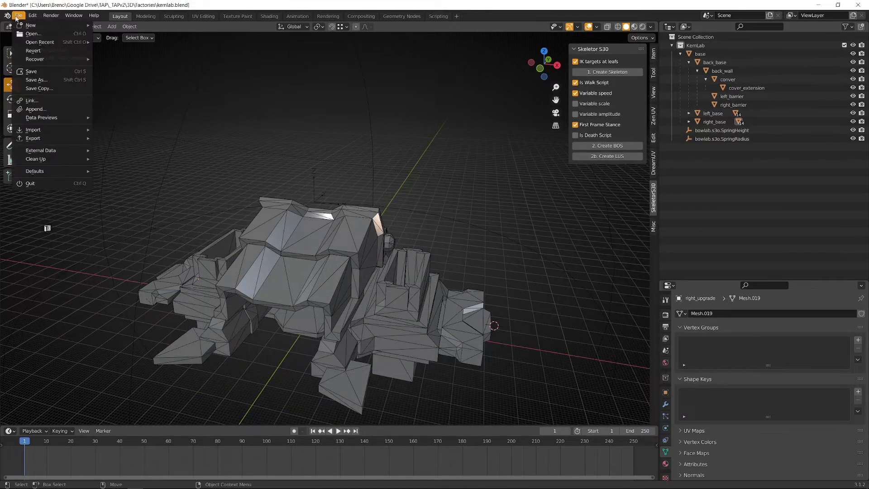
mouse_move(37, 43)
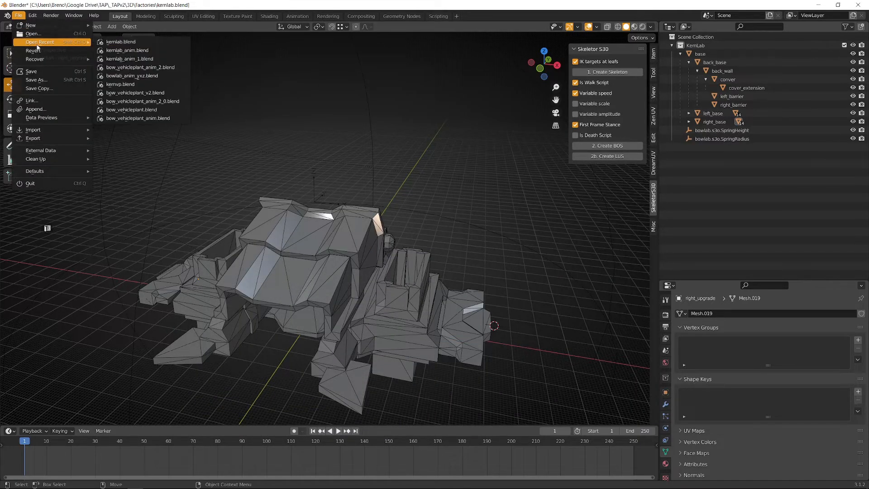
click(121, 42)
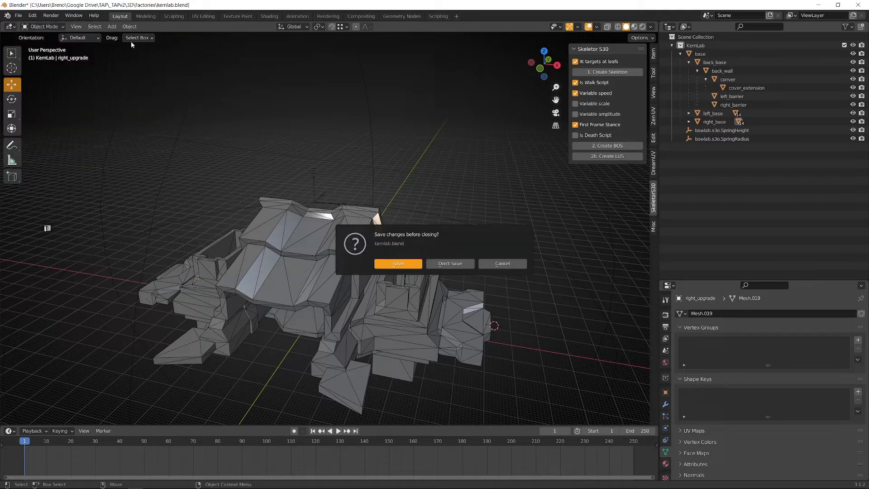
click(449, 265)
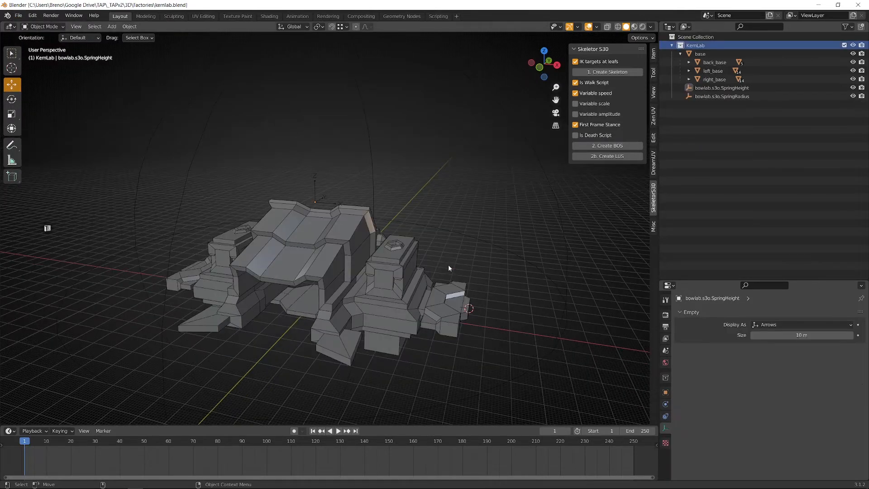
Step: Expand back_base and compare the location, rotation and scale values of back_base, base, back_wall and conver
click(689, 62)
click(713, 62)
click(653, 55)
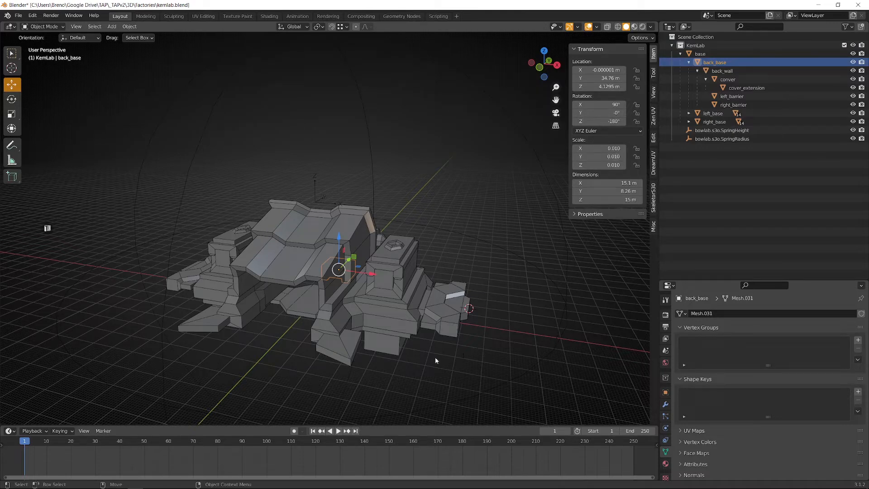
click(697, 54)
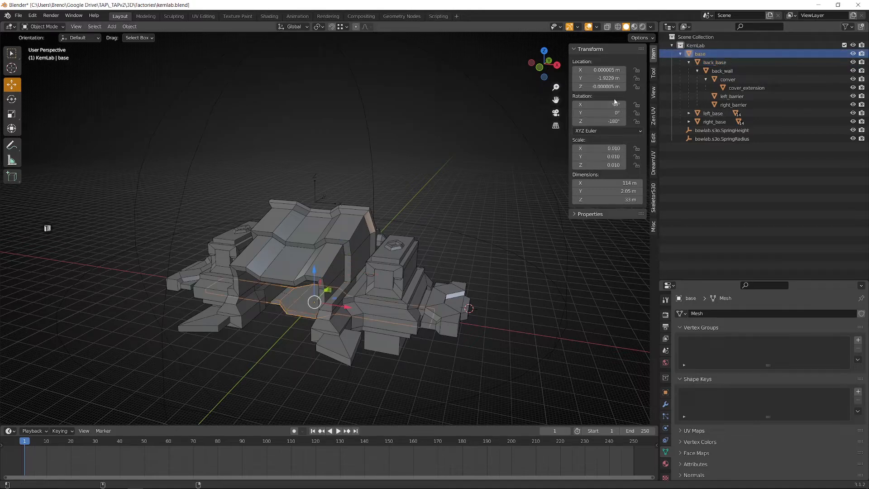
click(722, 71)
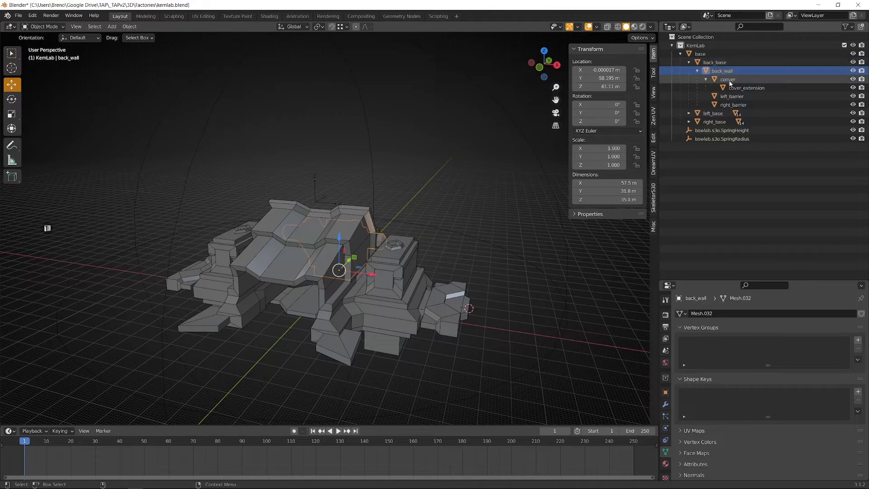
click(729, 81)
click(727, 73)
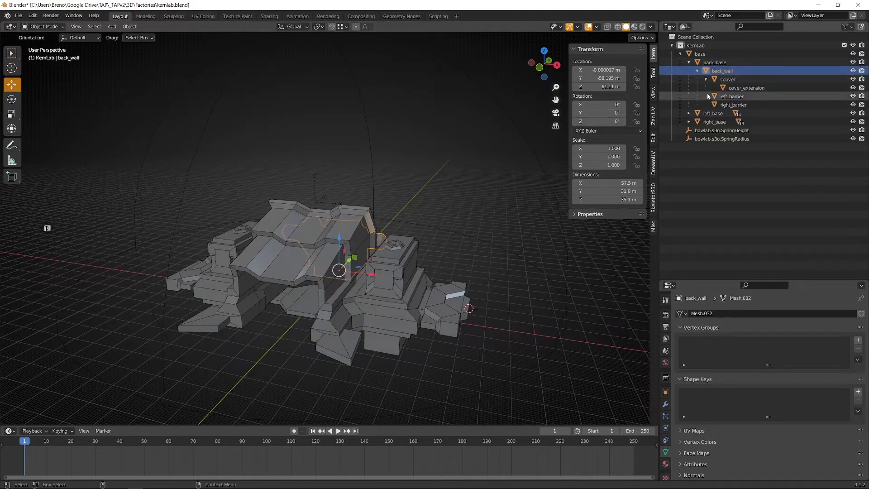
Step: Check the location, rotation and scale values of conver, cover_extension and right_barrier
click(730, 81)
click(733, 89)
click(736, 106)
click(737, 114)
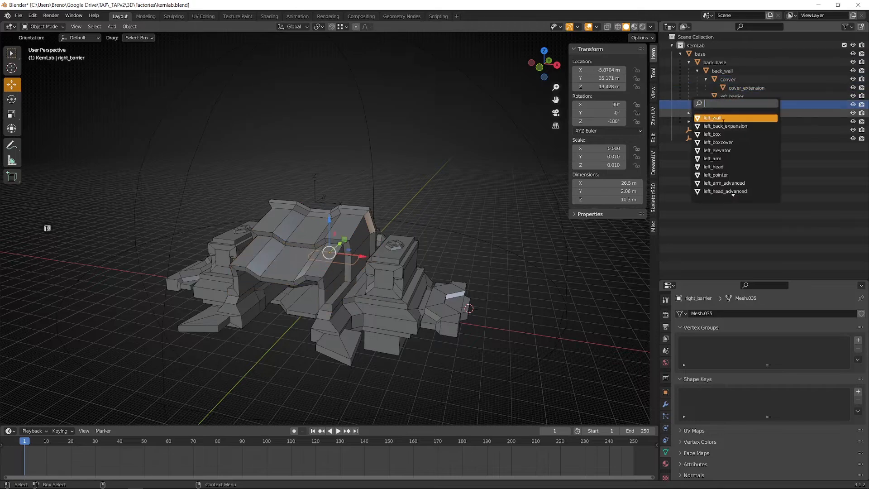
Step: Select base with its whole hierarchy and apply Rotation & Scale to all the selected objects
click(699, 54)
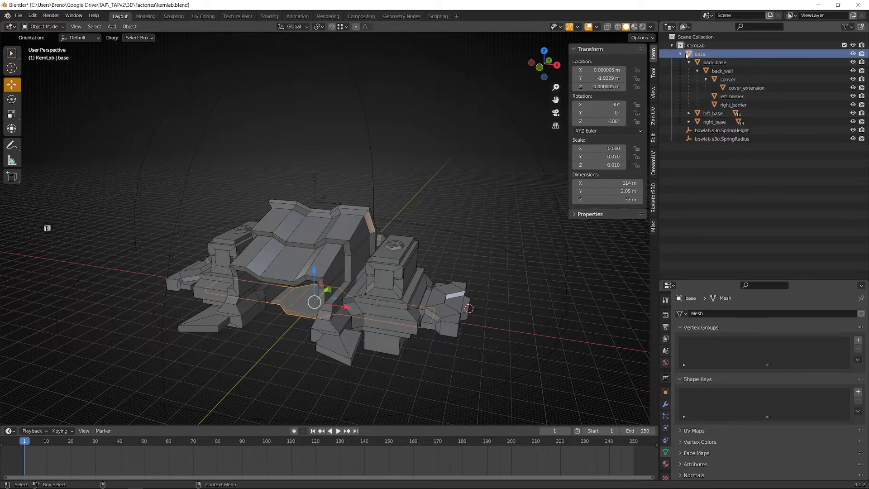
right_click(712, 55)
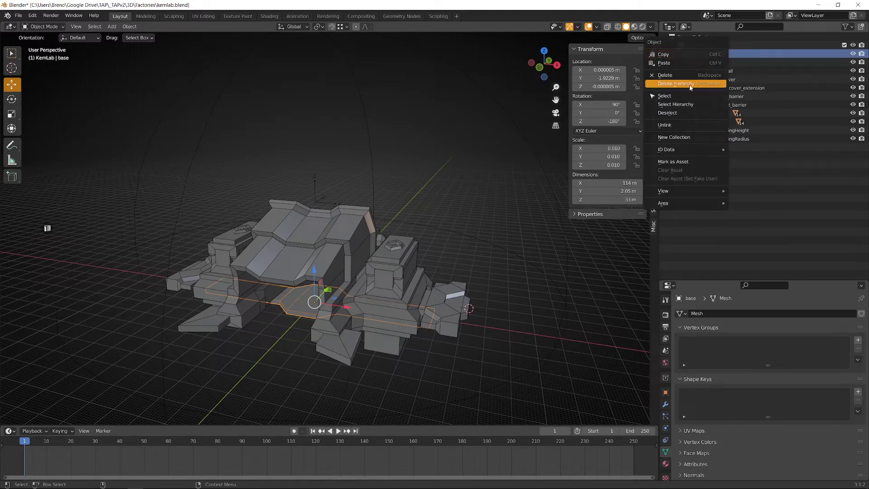
click(685, 105)
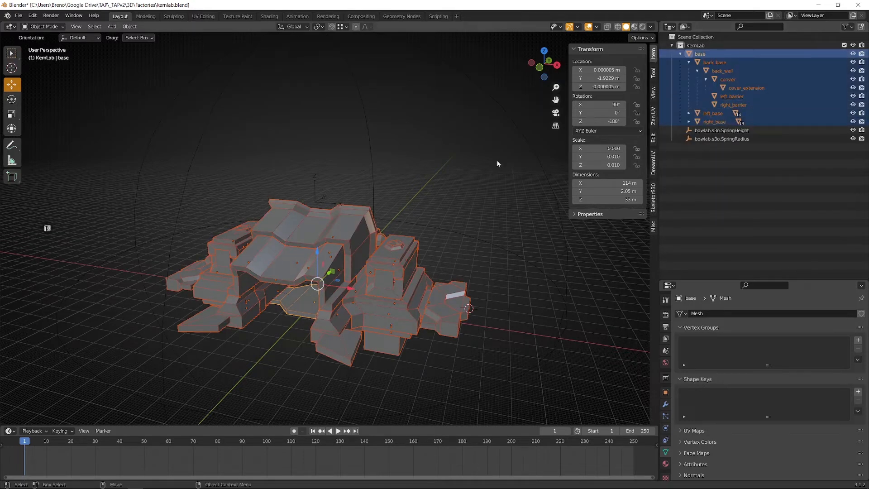
middle_drag(495, 160, 476, 213)
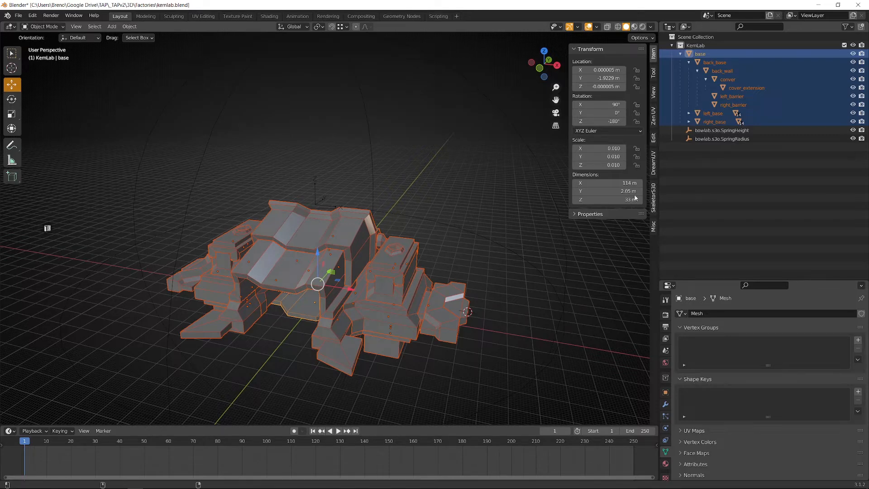
key(F3)
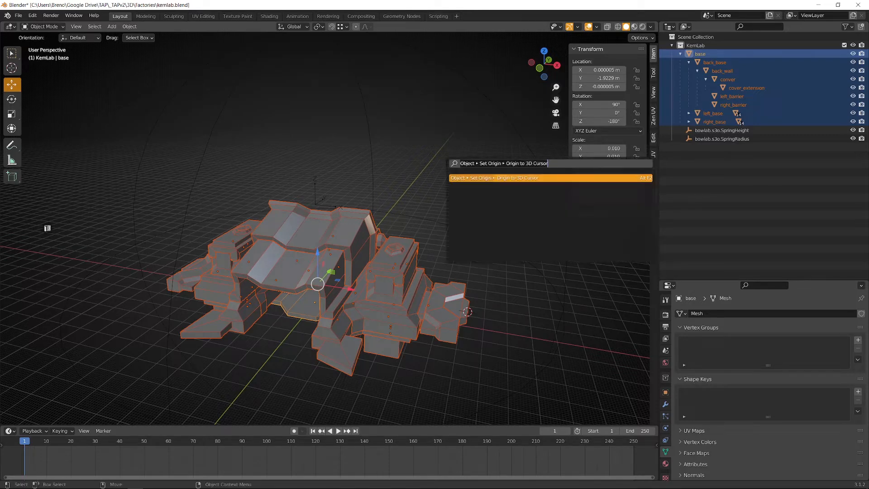
text(apply)
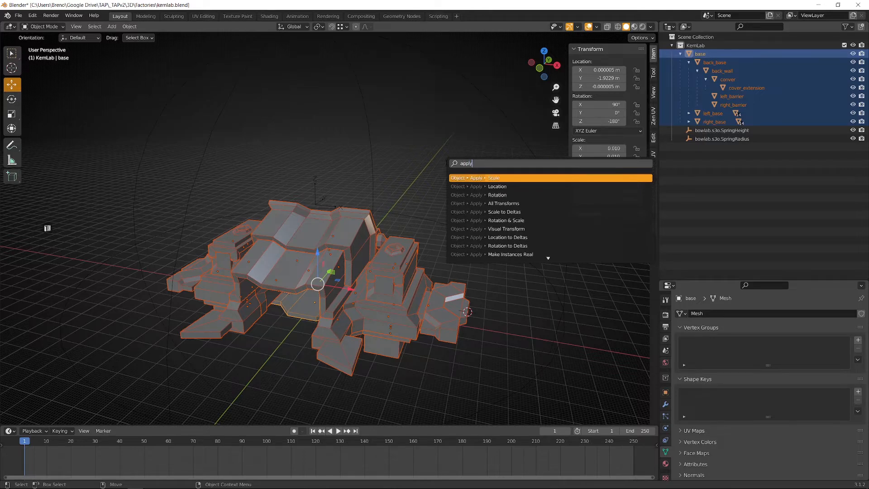
key(Down)
key(Down)
key(Down)
key(Down)
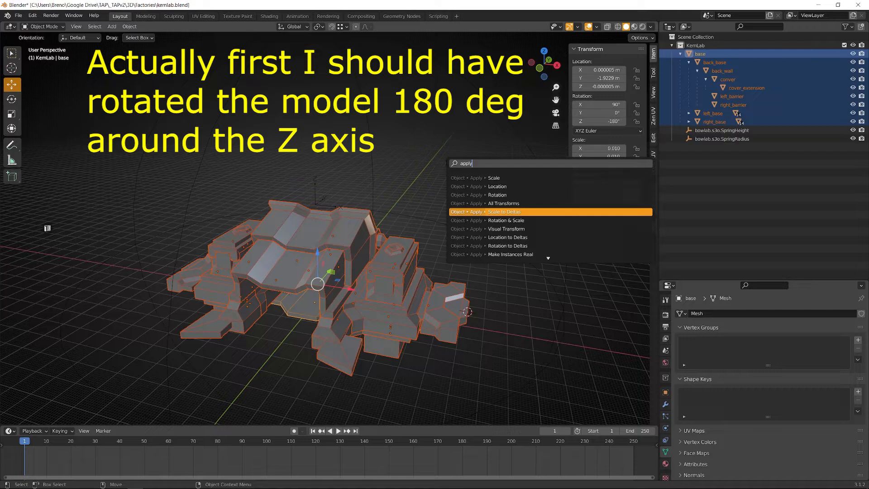
key(Down)
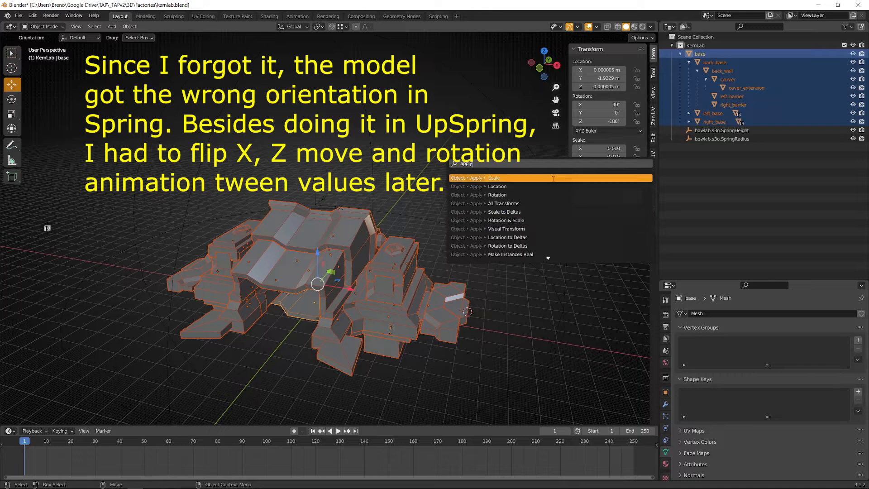
click(513, 221)
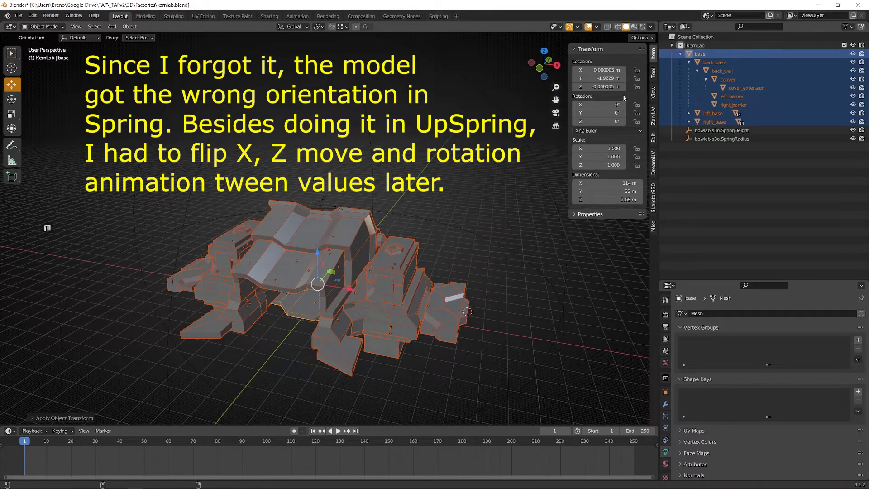
Step: Check the transform values of back_base, back_wall, conver, cover_extension and both barriers, and look through left_base's child objects
click(718, 63)
click(722, 71)
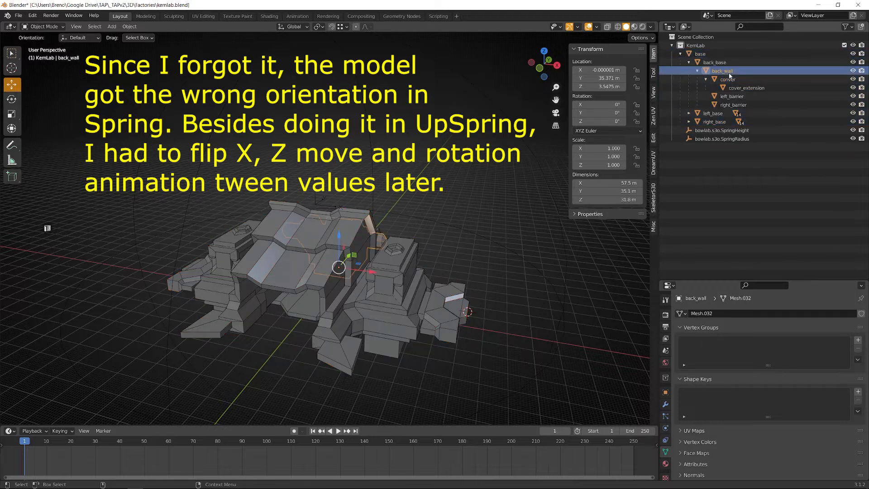
click(730, 79)
click(742, 88)
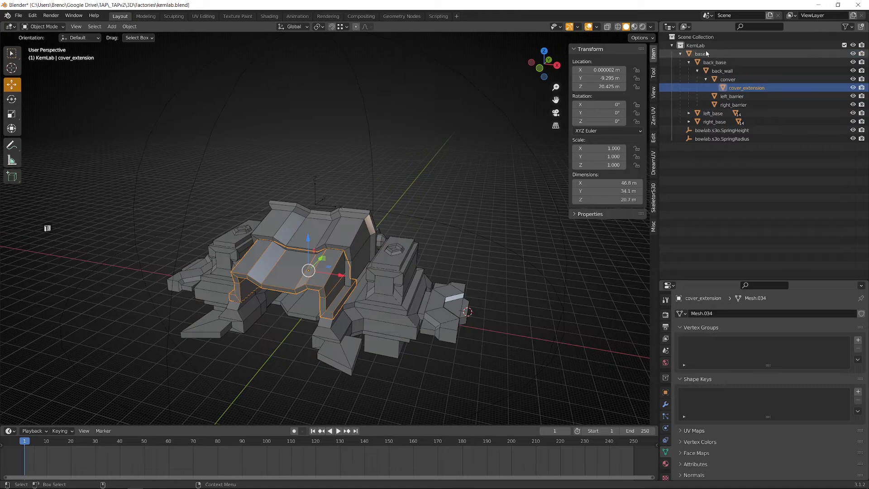
click(731, 96)
click(734, 105)
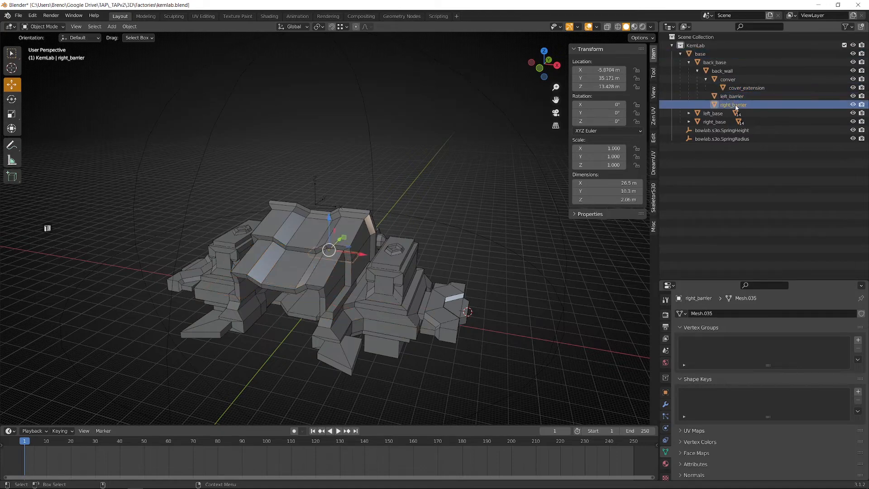
click(689, 113)
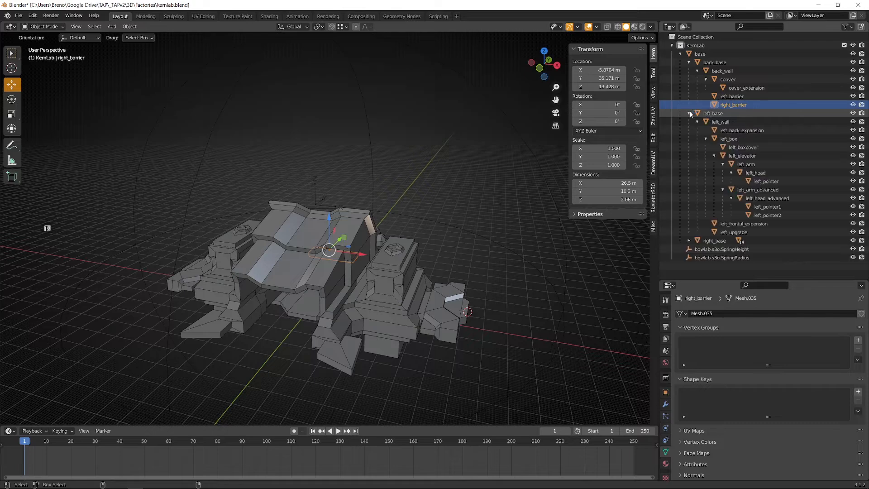
click(689, 113)
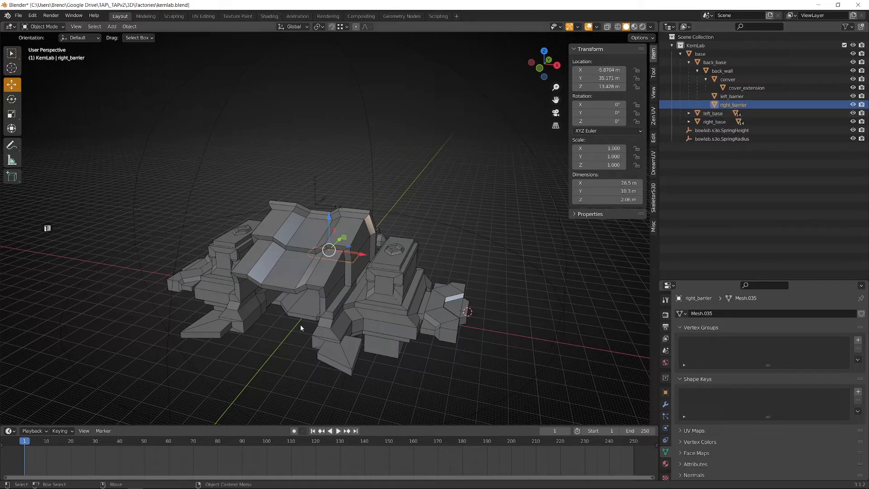
Step: Save kernlab.blend and export the model as Spring Object kernlab.s3o into the game's TAP.sdd\objects3d folder, overwriting the existing file
click(18, 15)
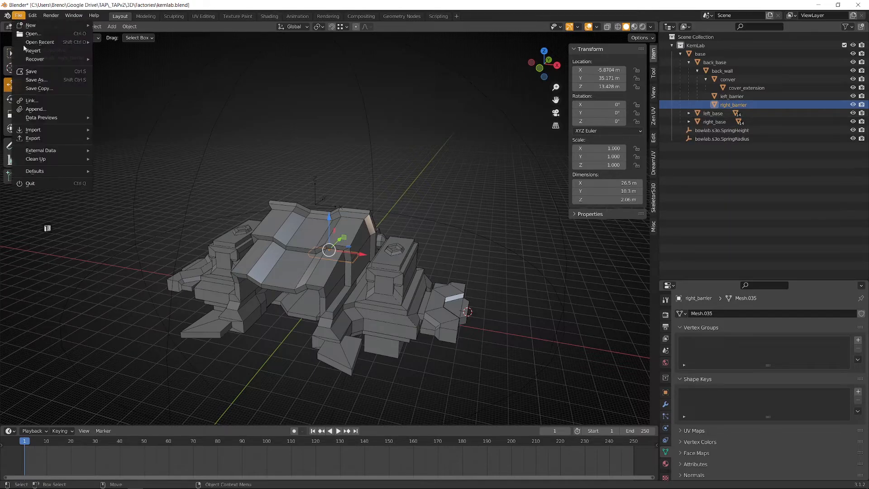
click(37, 74)
click(18, 17)
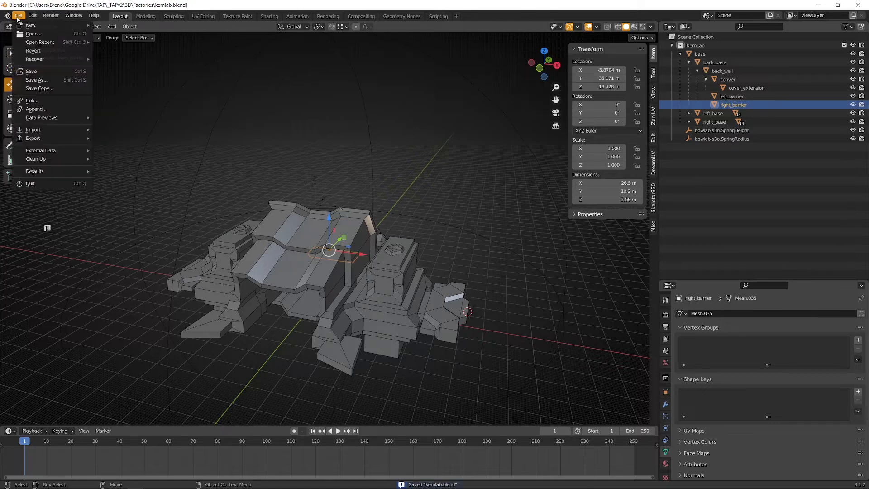
mouse_move(38, 138)
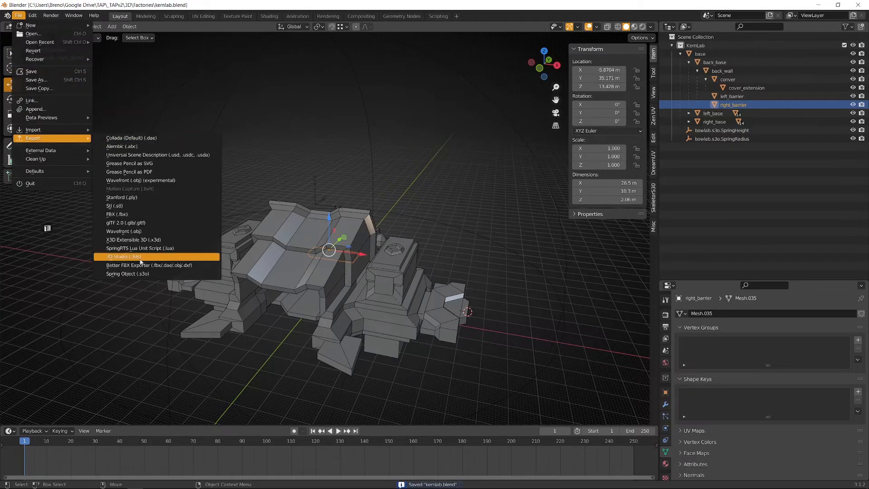
click(140, 273)
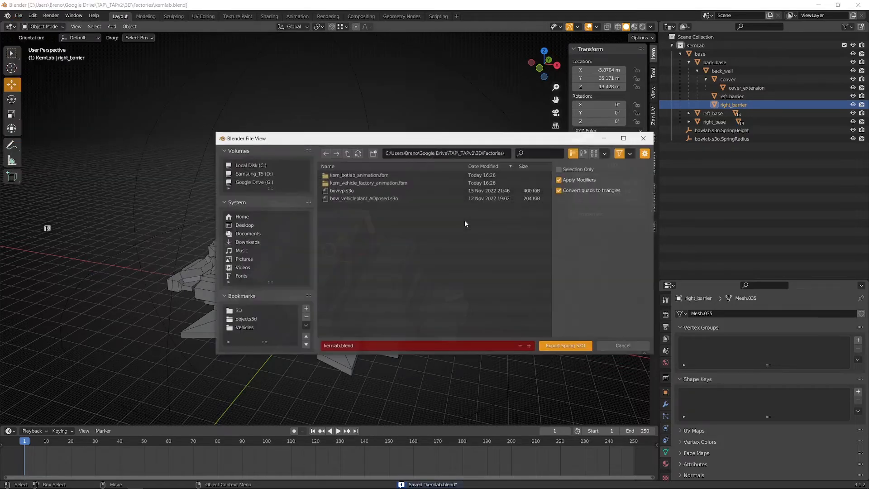
click(509, 152)
key(ctrl+v)
key(Return)
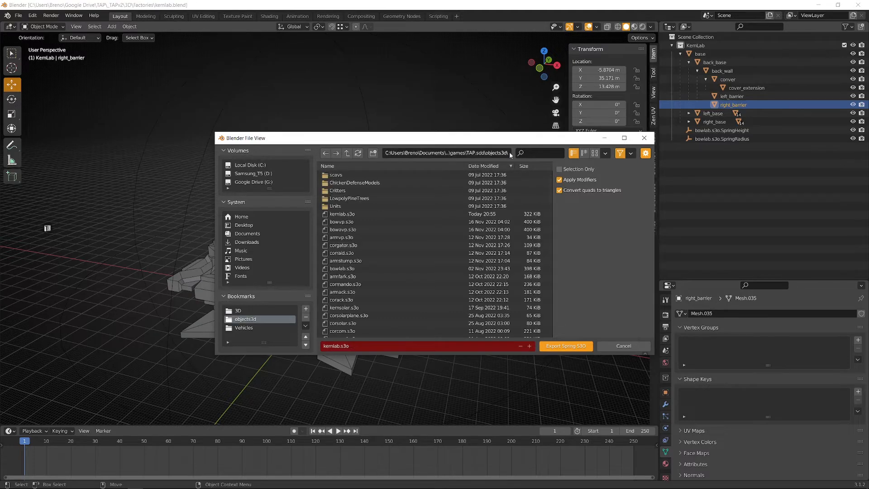
click(566, 347)
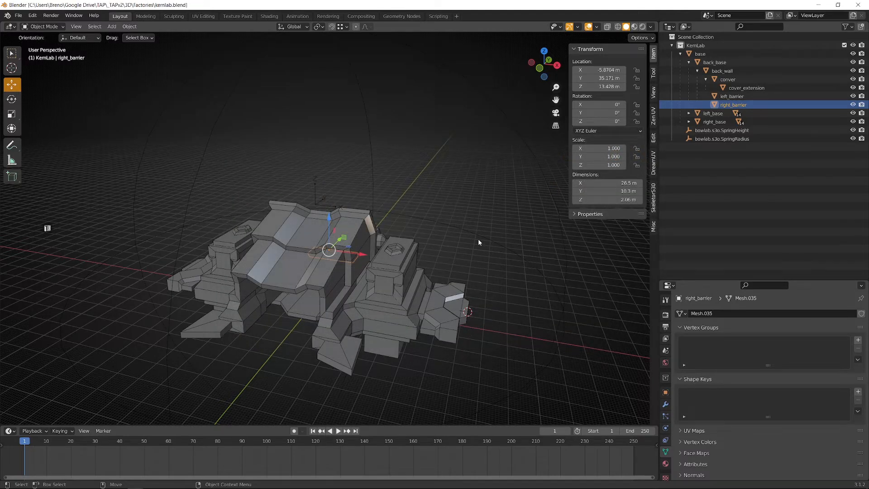
Step: Switch to the Upspring Model Editor, start a new model and load the re-exported kernlab.s3o from the objects3d folder
key(alt+Tab)
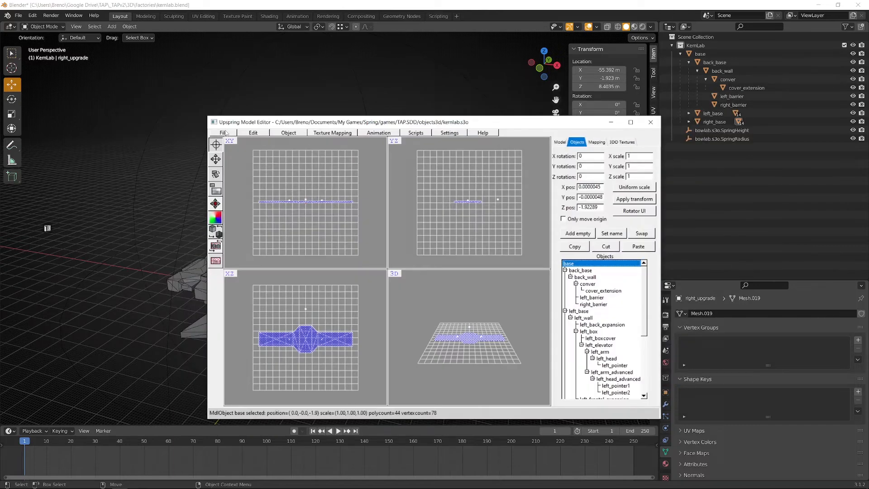
click(224, 133)
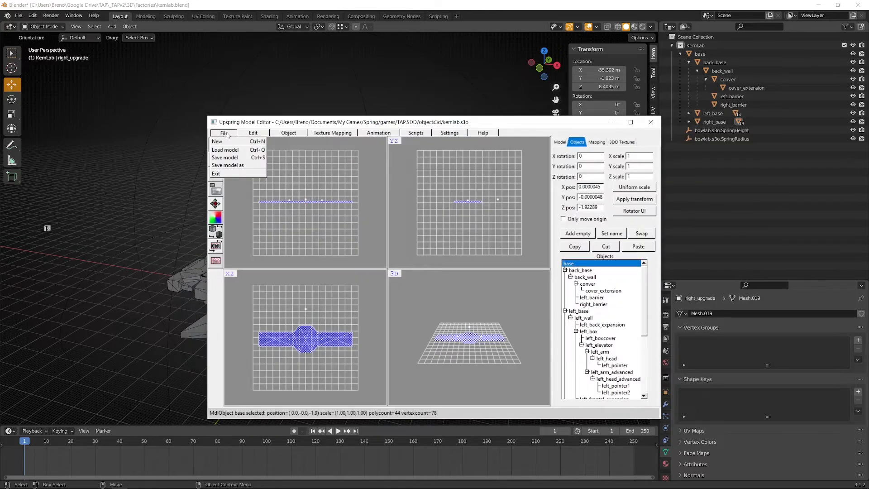
click(227, 141)
click(225, 133)
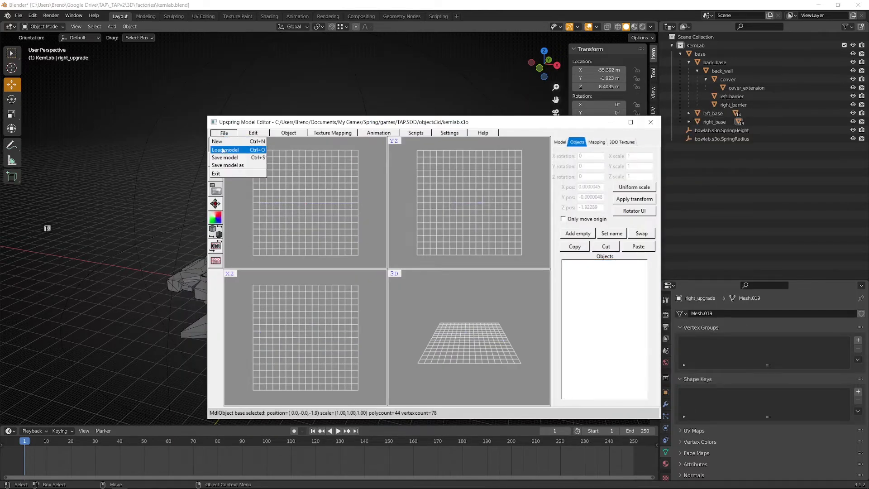
click(224, 150)
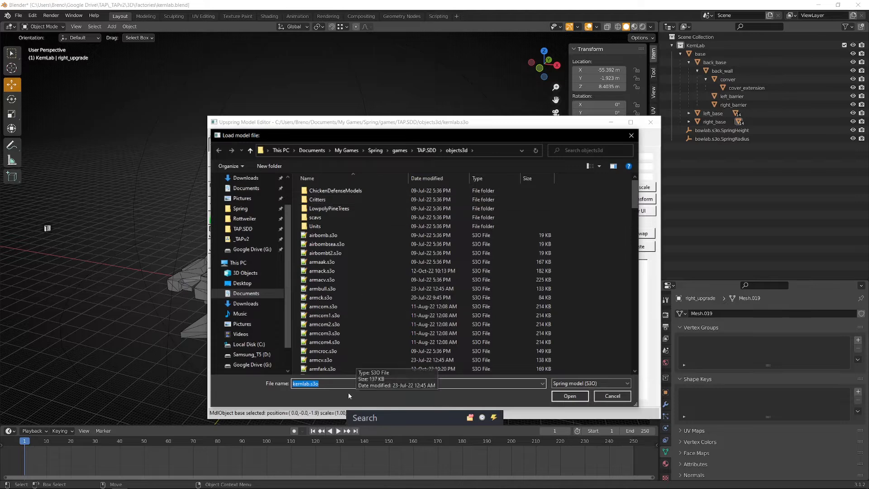
click(569, 395)
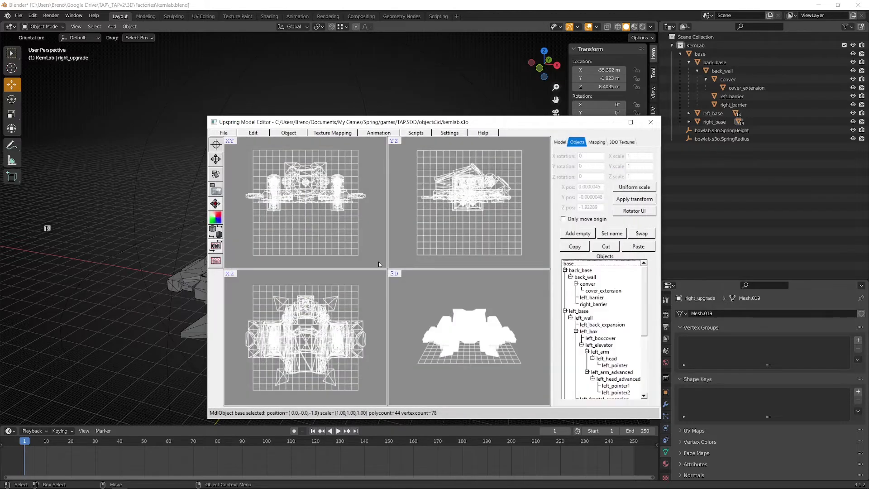
drag(507, 342, 491, 331)
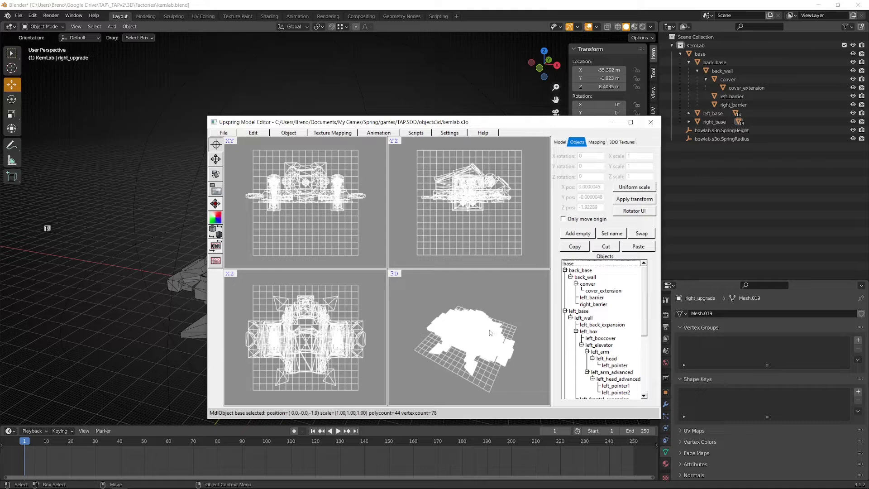
Step: Assign tap_texture2.dds from the TAP.SDD unittextures folder as Texture 1 of the S3O mapping
click(596, 142)
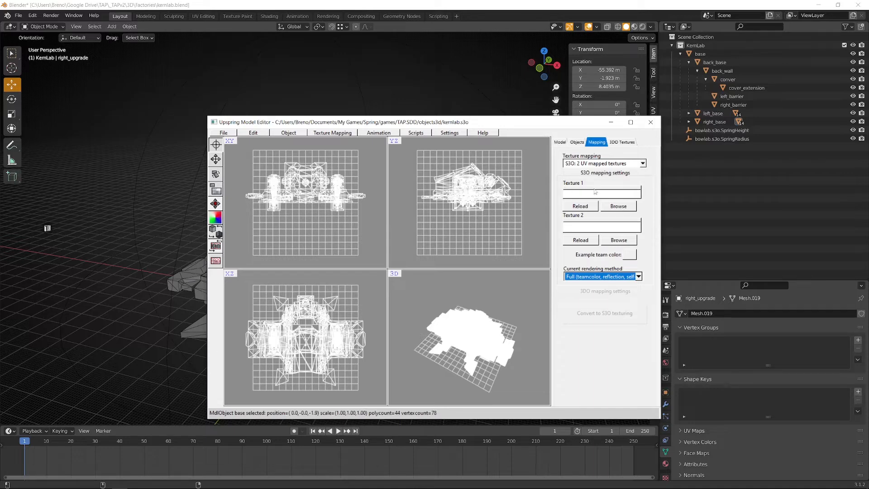
click(619, 206)
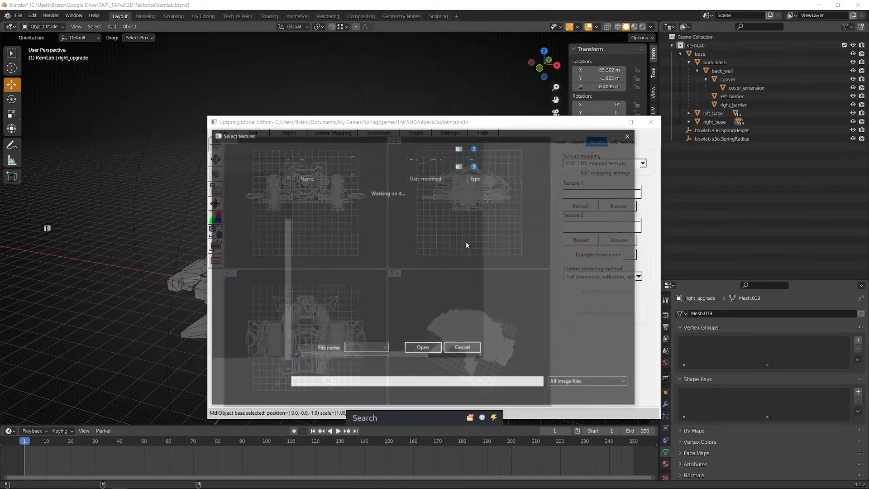
click(428, 150)
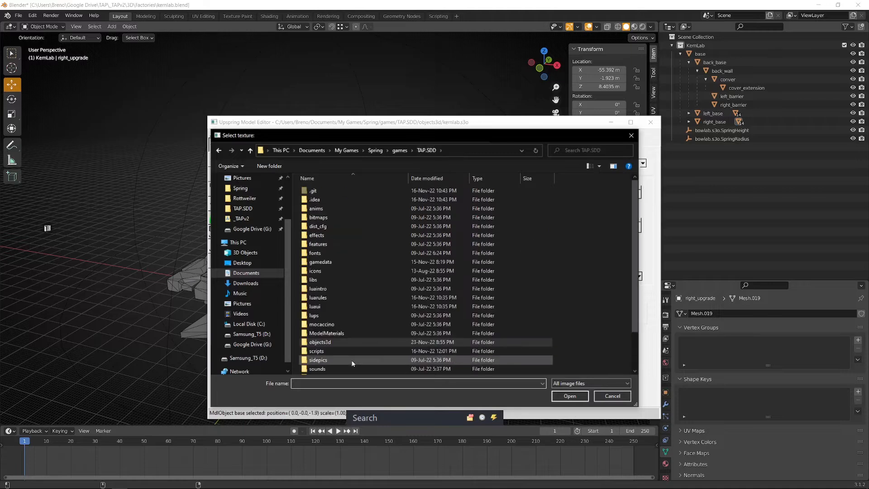
scroll(351, 359, down, 2)
double_click(334, 362)
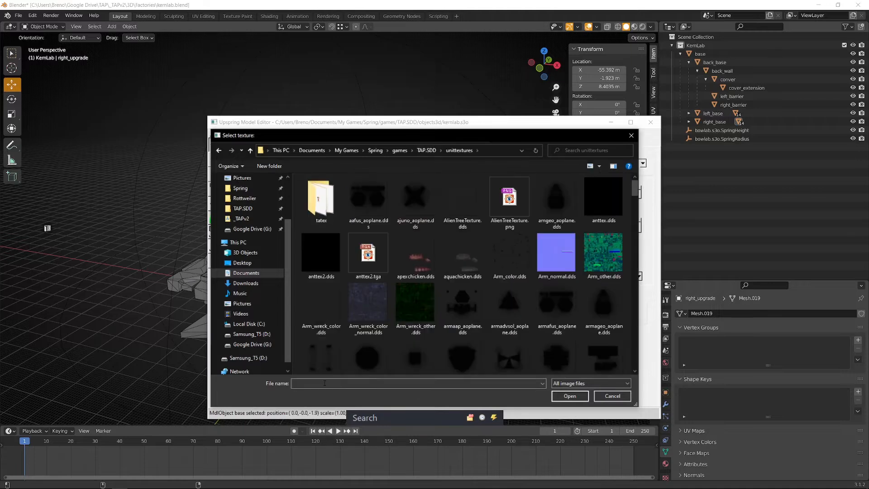
text(tap)
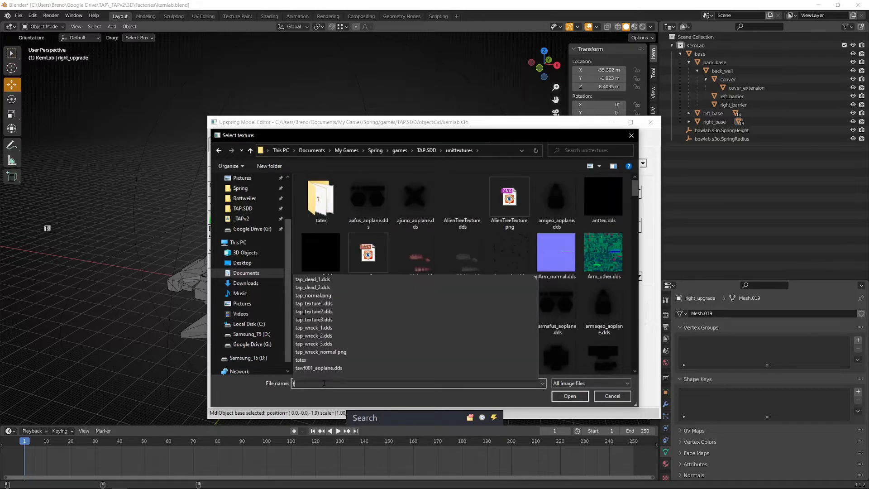
key(Down)
key(Down)
key(Down)
key(Down)
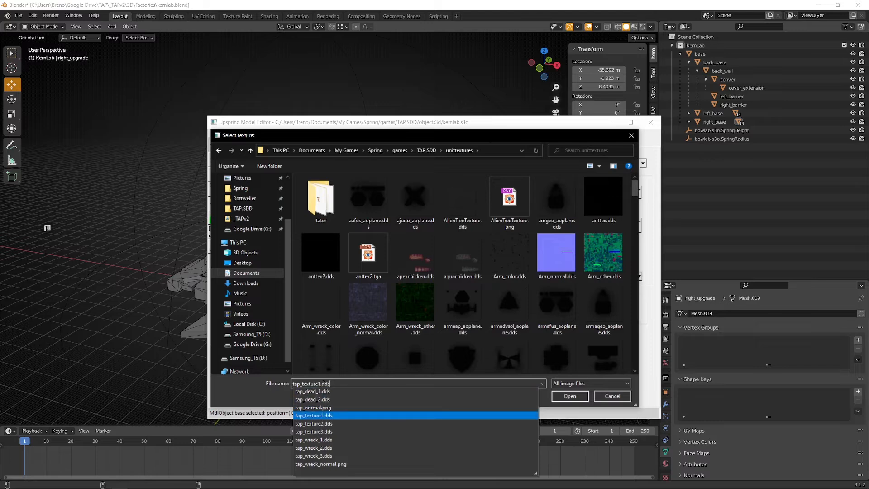
key(Down)
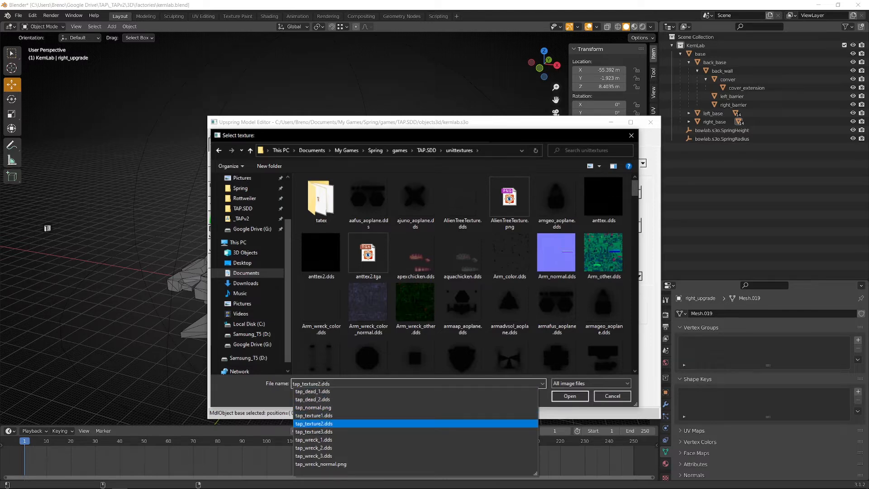
key(Up)
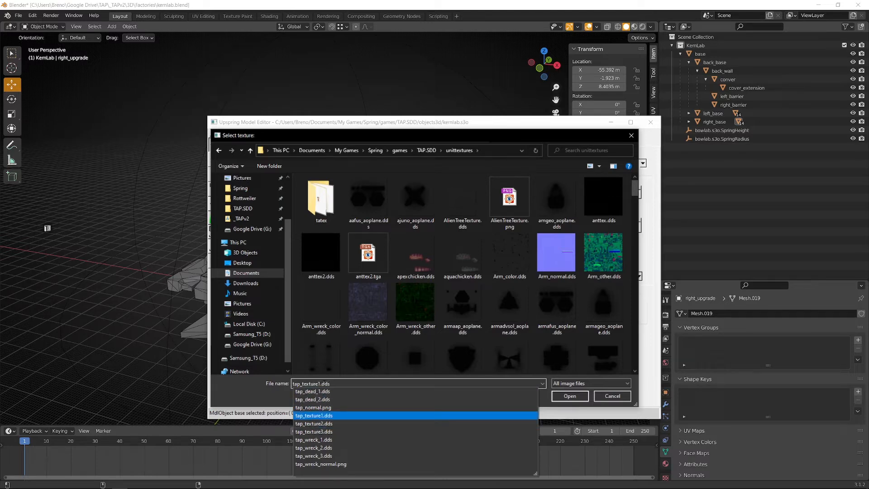
key(Down)
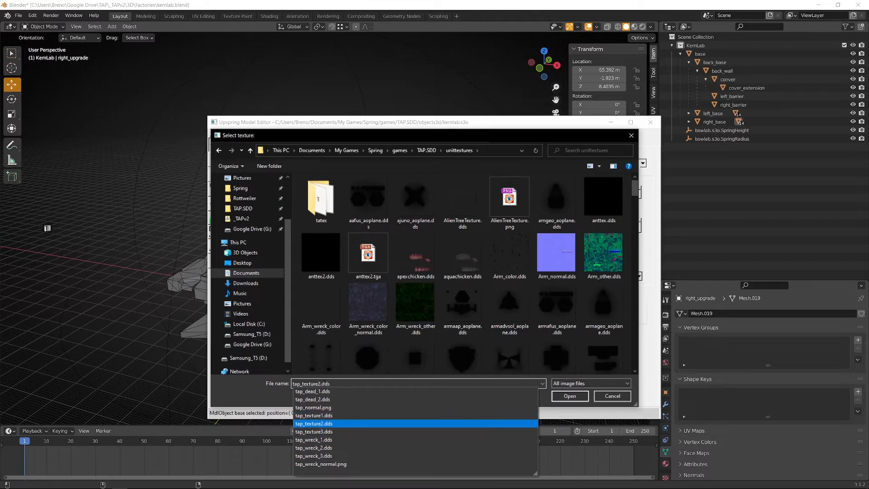
key(Return)
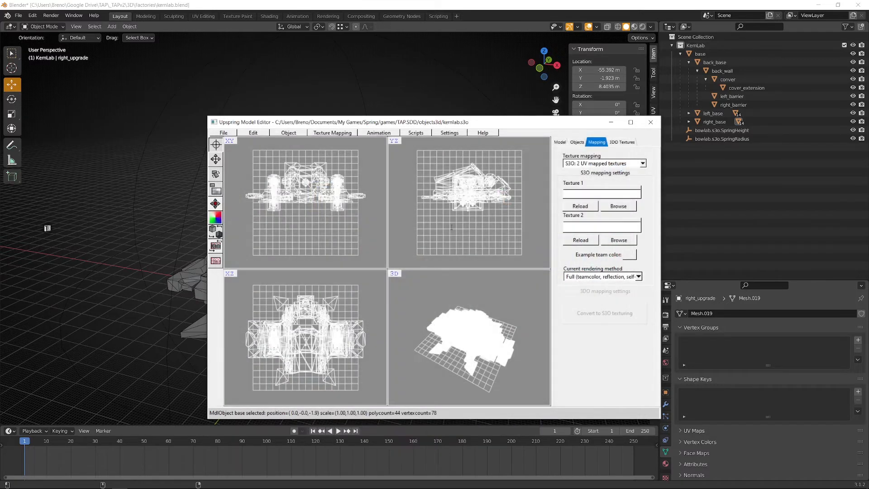
Step: Assign tap_texture3.dds from the unittextures folder as Texture 2 and look over the textured model in 3D
click(618, 240)
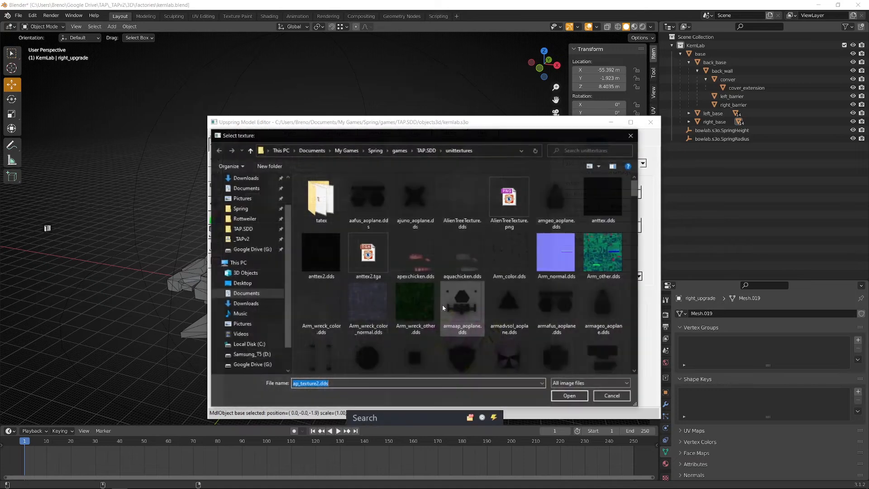
click(316, 384)
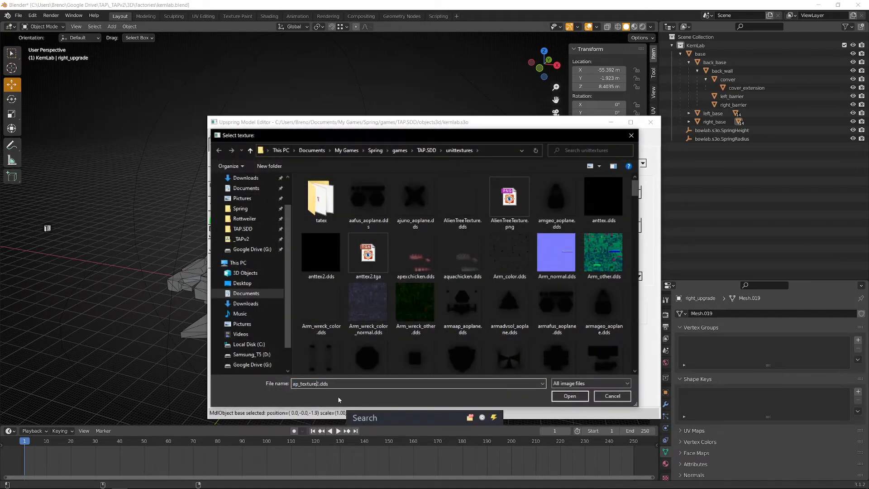
key(Return)
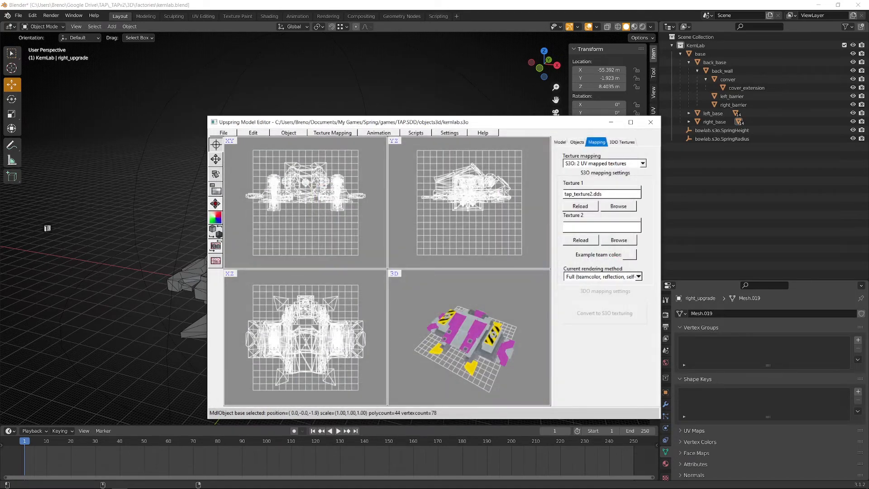
drag(473, 297, 494, 326)
scroll(494, 326, down, 4)
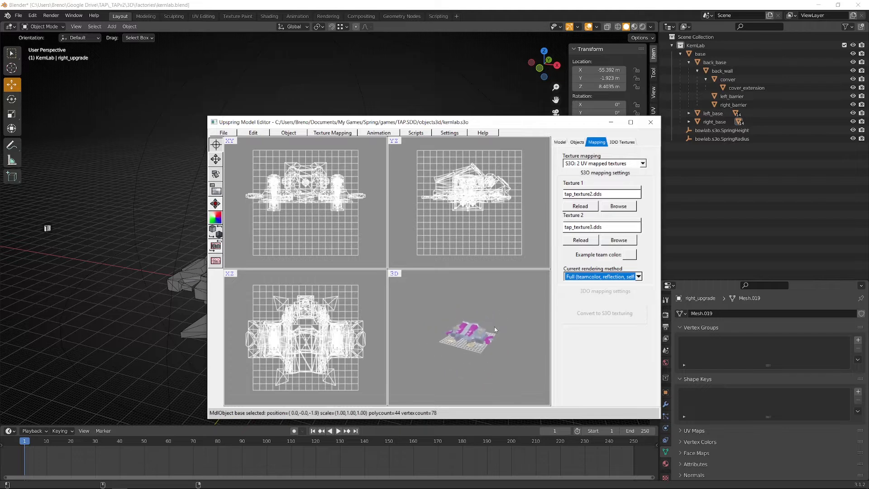
scroll(494, 327, up, 5)
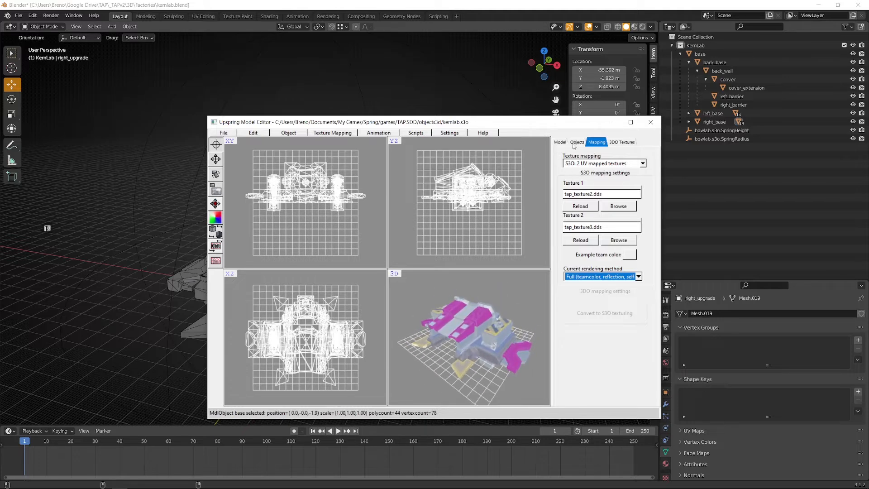
Step: Set the example team color to light cyan and look over the recolored model in 3D
click(629, 254)
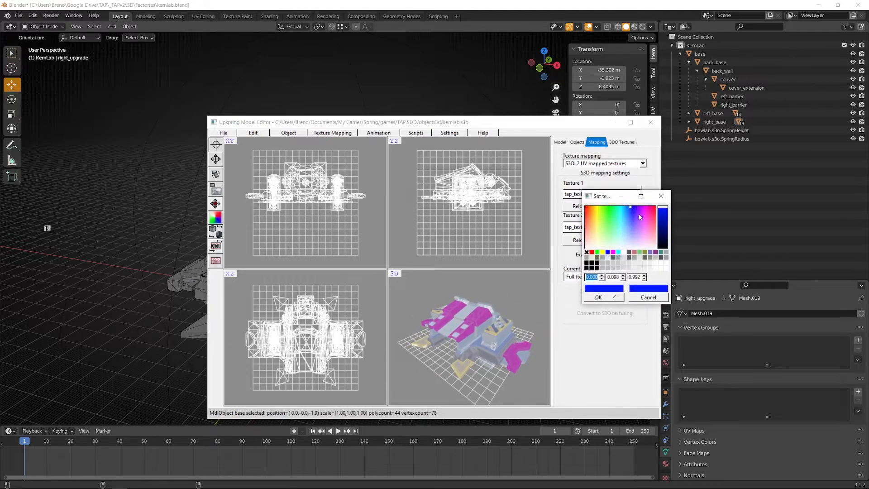
drag(642, 217, 620, 227)
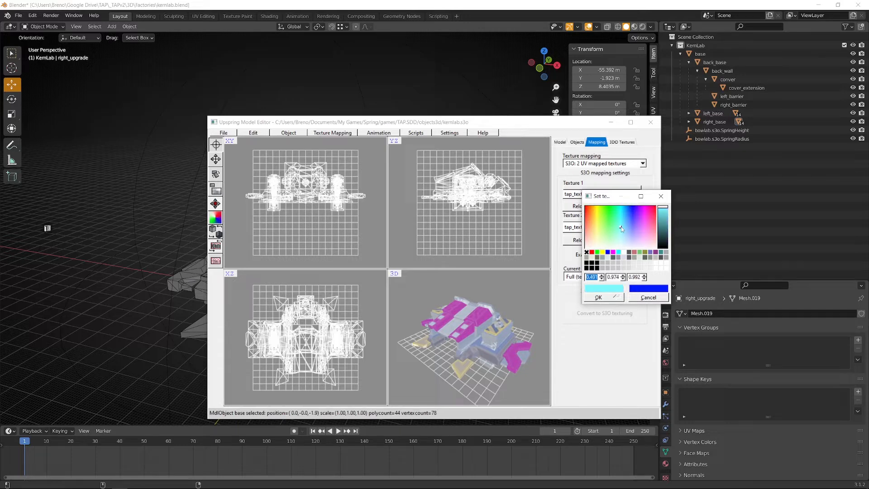
click(600, 297)
mouse_move(480, 324)
mouse_down()
mouse_move(542, 296)
mouse_move(492, 299)
mouse_move(493, 328)
mouse_move(512, 342)
mouse_move(501, 338)
mouse_move(503, 349)
mouse_move(533, 317)
mouse_move(521, 286)
mouse_move(491, 318)
mouse_up()
scroll(503, 349, up, 3)
scroll(503, 349, down, 2)
Step: Check the transform values of back_base, back_wall, conver and cover_extension in the object hierarchy
click(577, 142)
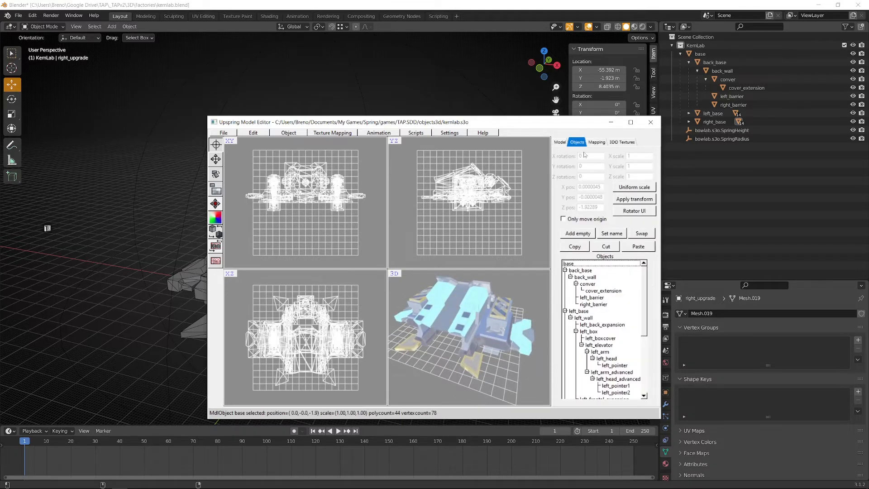
click(584, 270)
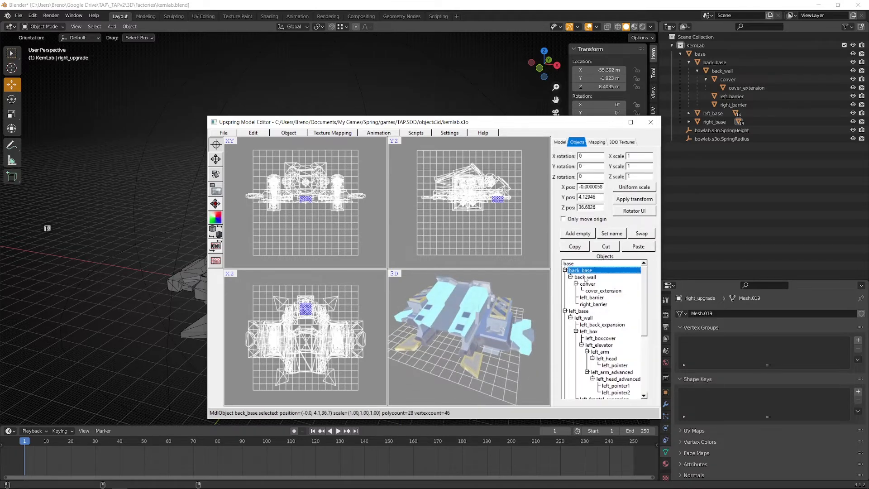
click(585, 277)
click(587, 284)
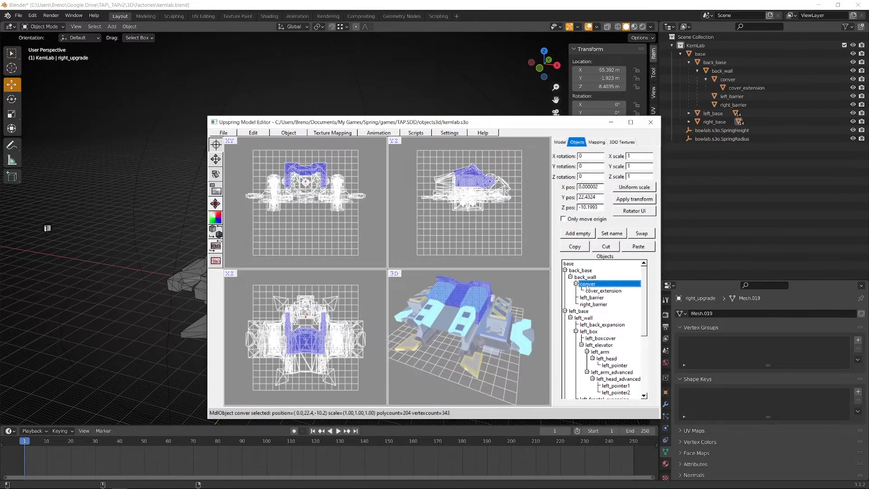
click(593, 291)
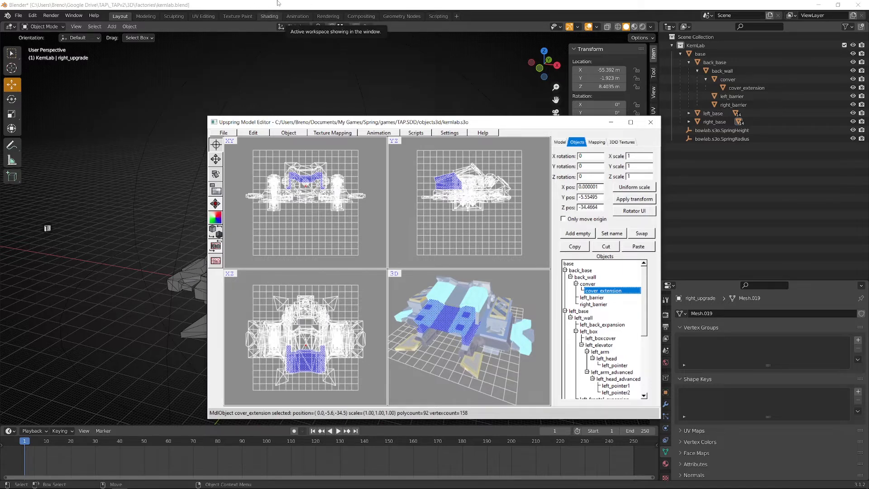
Step: Try rotating the cover pieces in the YZ view to test their pivots, and undo the rotation
click(216, 174)
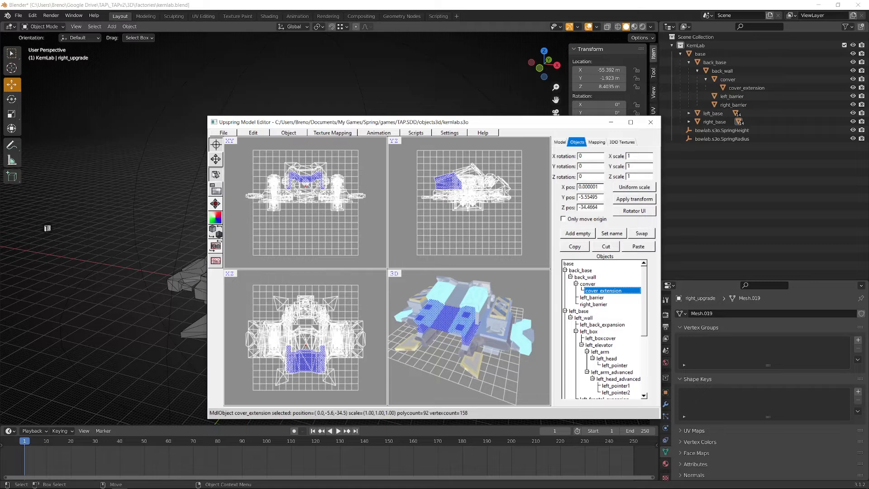
mouse_move(475, 158)
mouse_down()
mouse_move(493, 158)
mouse_move(421, 147)
mouse_move(493, 165)
mouse_move(457, 164)
mouse_move(491, 169)
mouse_move(478, 169)
mouse_up()
click(461, 151)
click(586, 284)
key(ctrl+z)
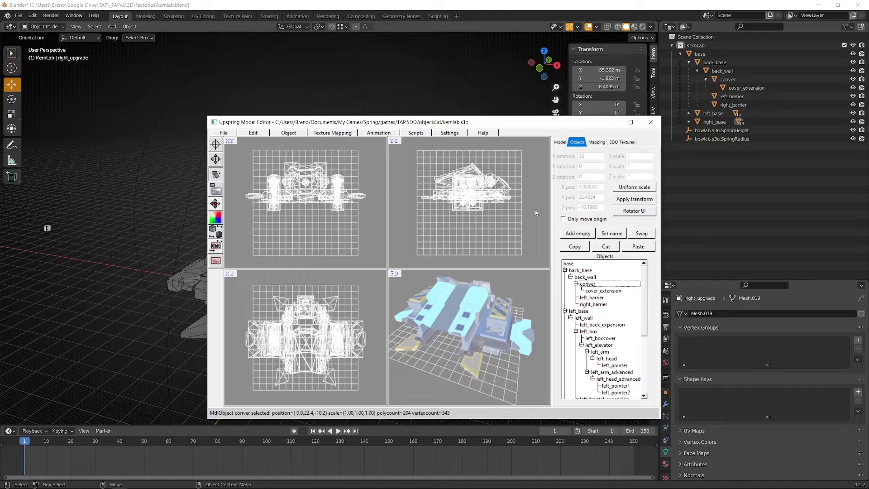
Step: Select the base object and save the textured kernlab.s3o model
click(577, 264)
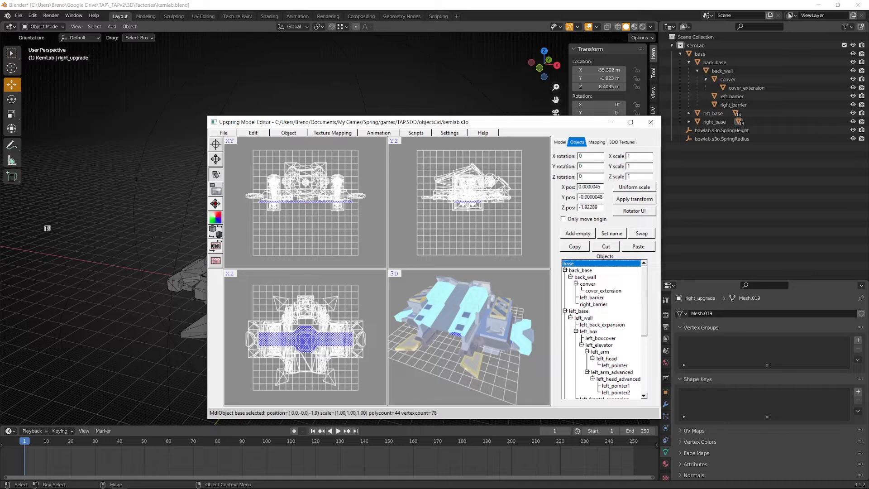
click(222, 133)
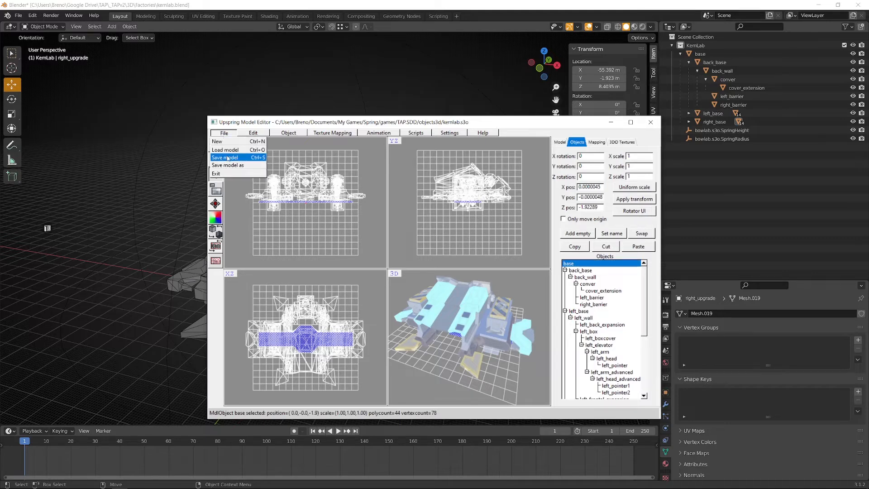
click(227, 157)
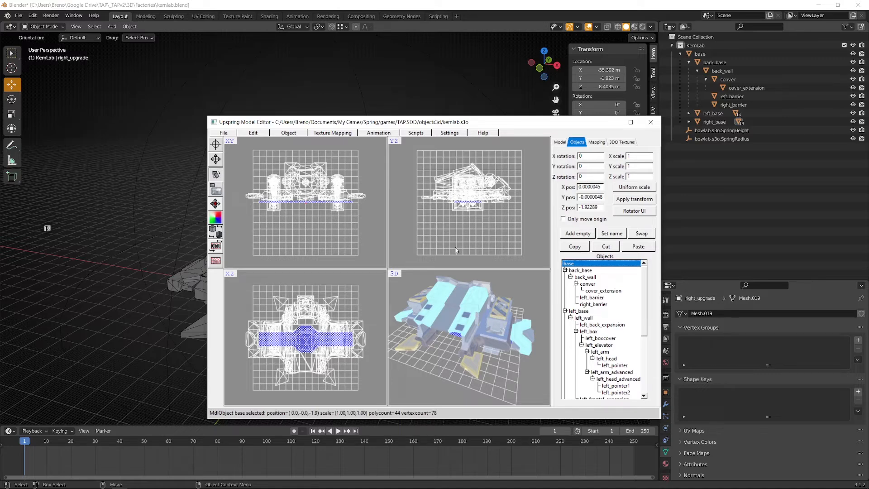
Step: Find and launch obj2s3o.exe from the obj2s3o_new tools folder
key(alt+space)
text(s3o)
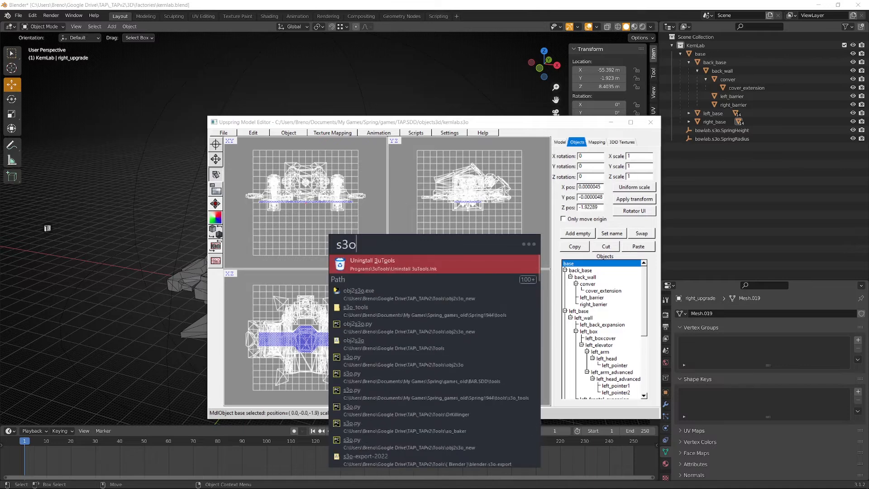
key(Down)
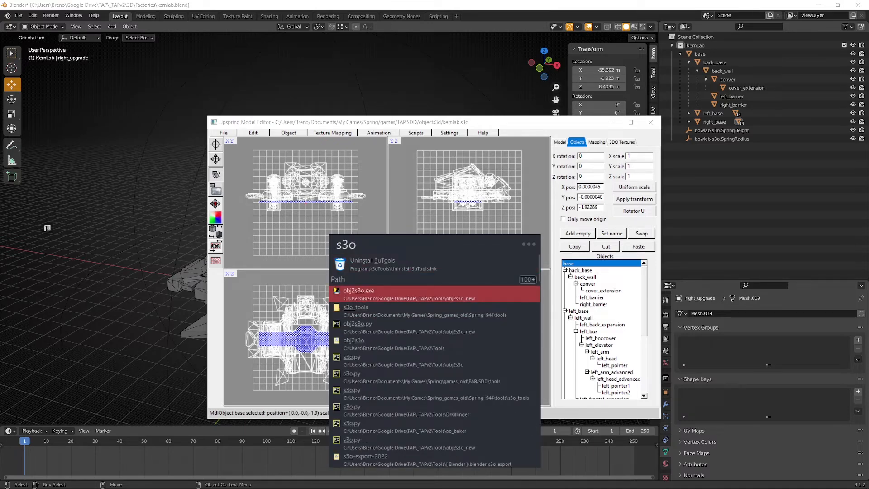
key(Return)
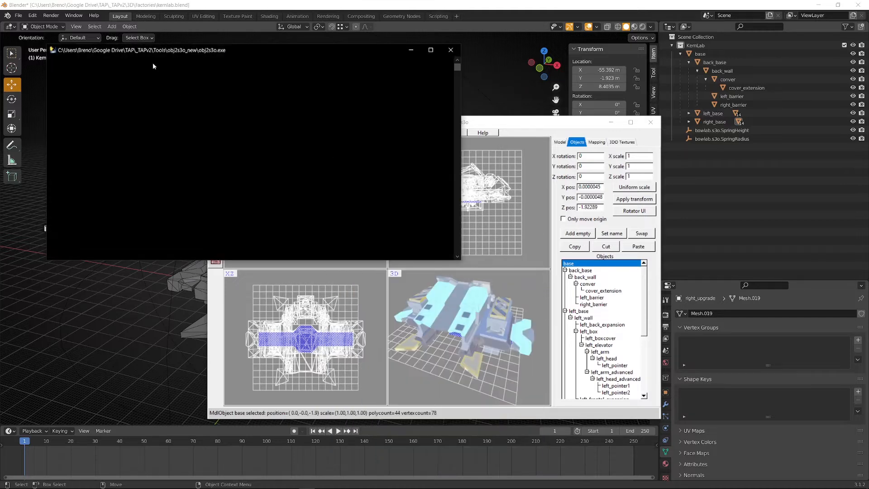
drag(236, 68, 266, 81)
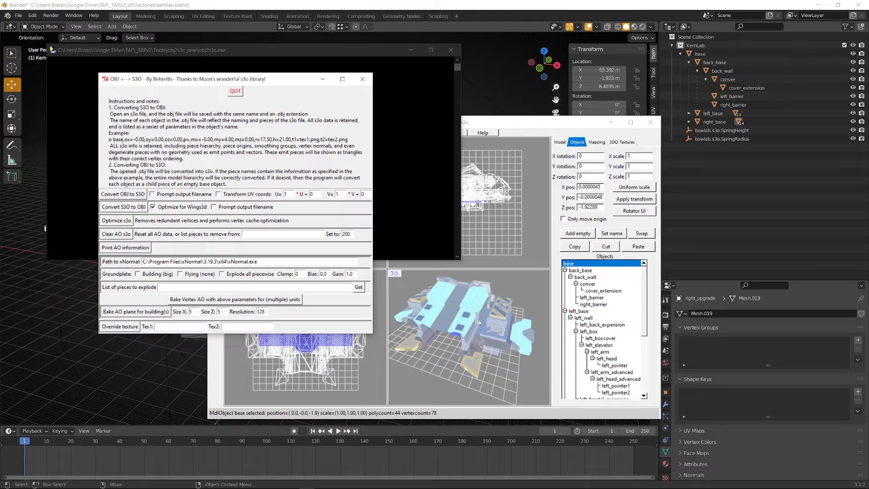
Step: Fill the list of pieces to explode with the piece names from kernlab.s3o in the objects3d folder
click(358, 288)
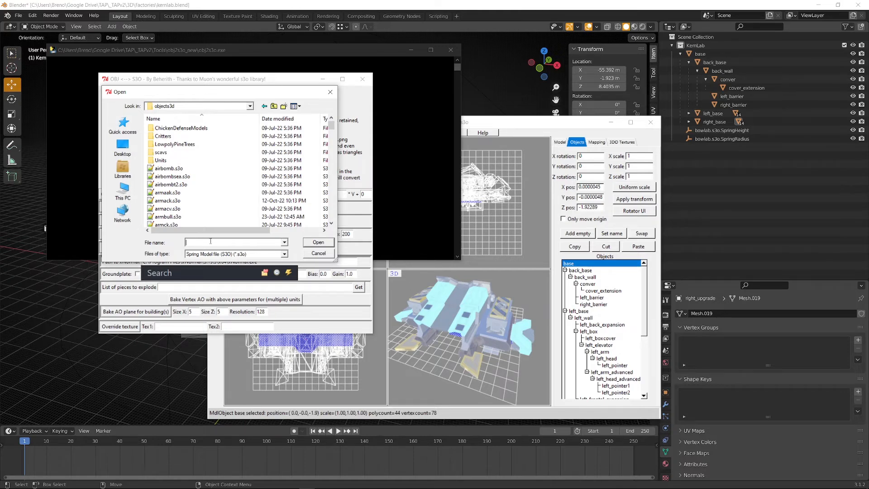
text(kernlab)
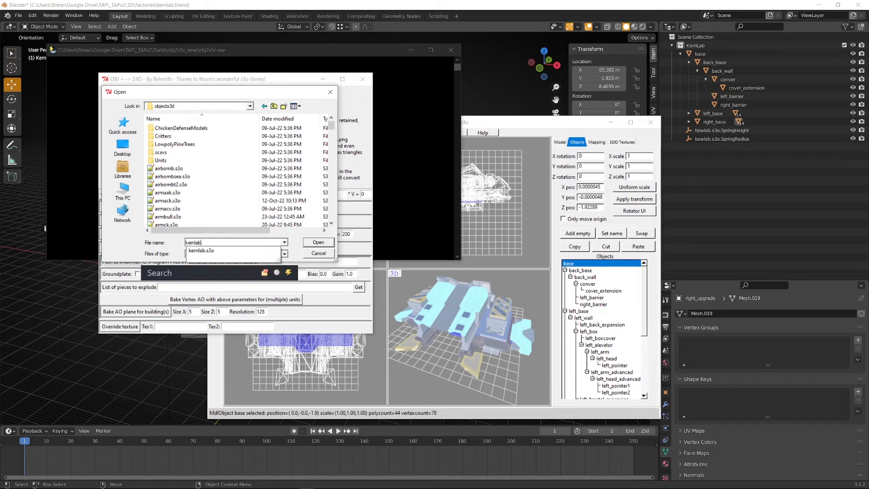
key(Down)
key(Return)
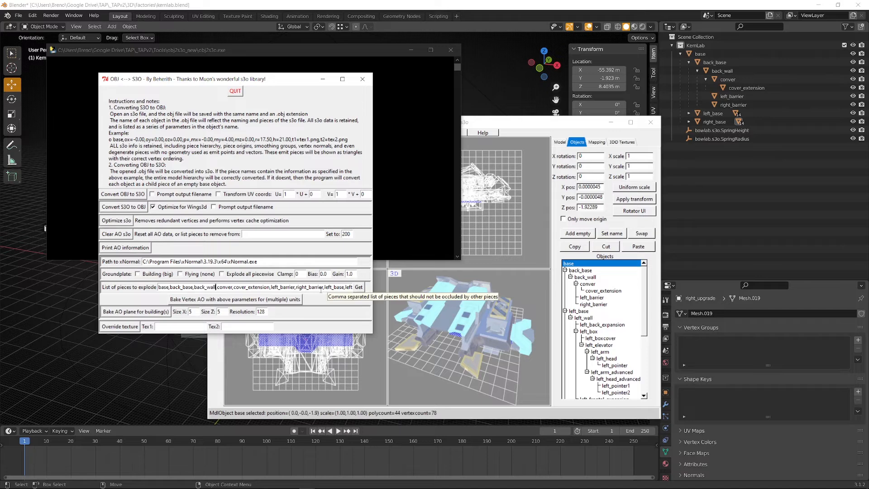
Step: Bake vertex AO with the current parameters for the kernlab.s3o model in the objects3d folder
click(205, 300)
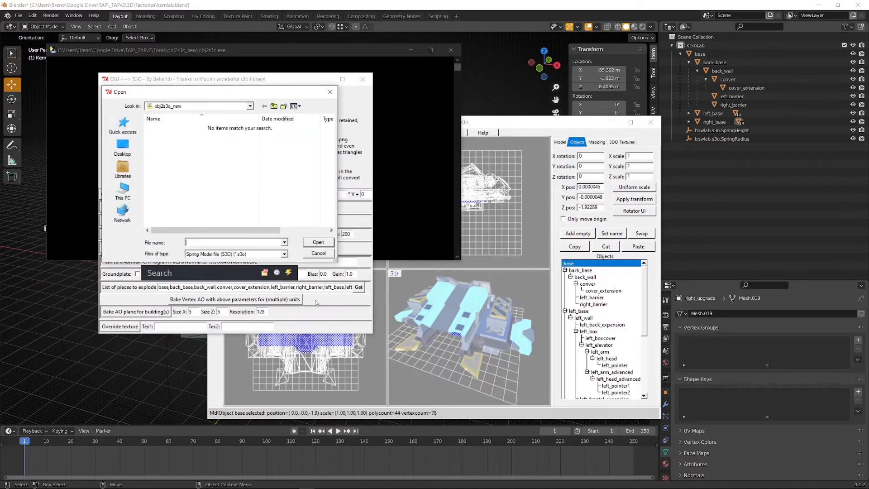
key(ctrl+v)
key(Return)
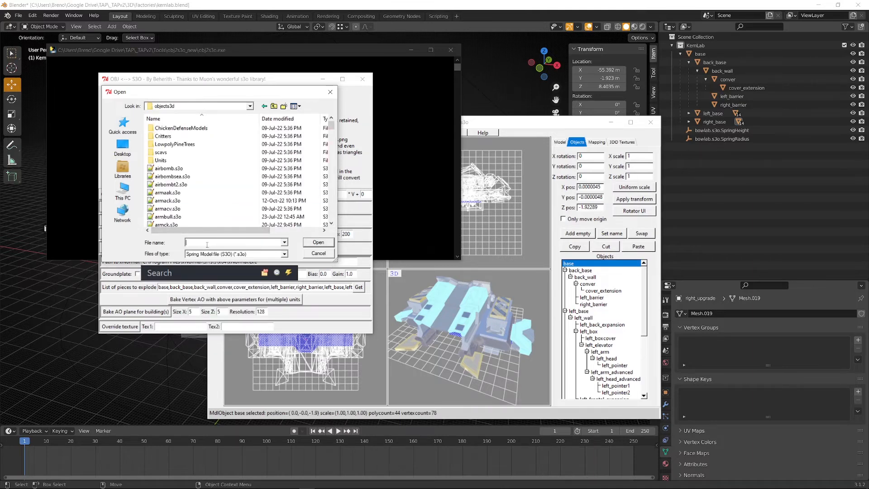
text(ker)
key(Down)
key(Return)
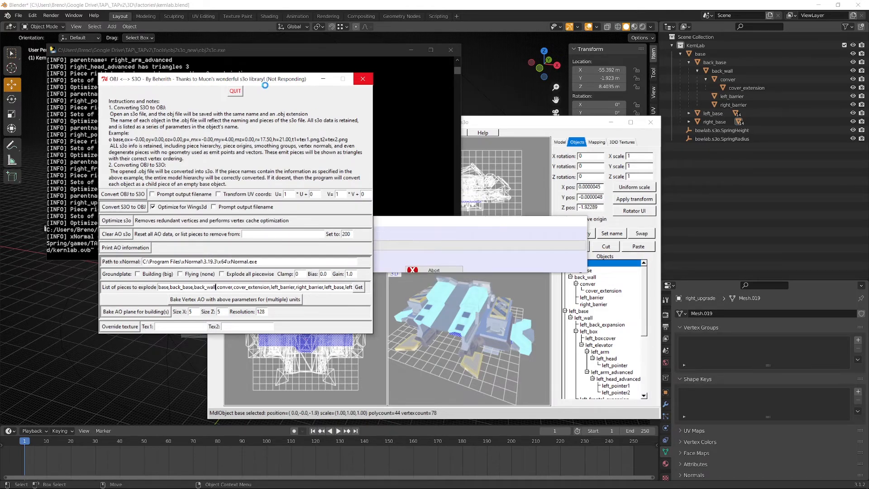
Step: Move the obj2s3o window clear of the console and the model editor to check the bake's progress
drag(260, 82, 164, 91)
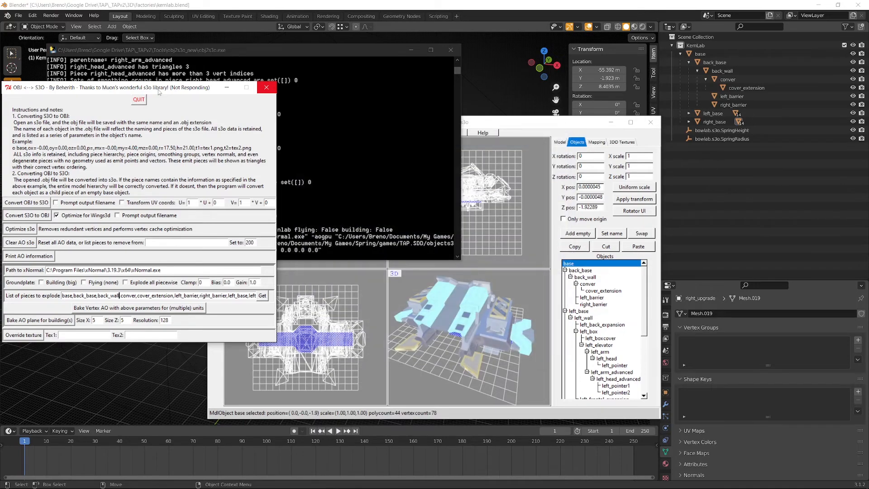
drag(158, 91, 618, 127)
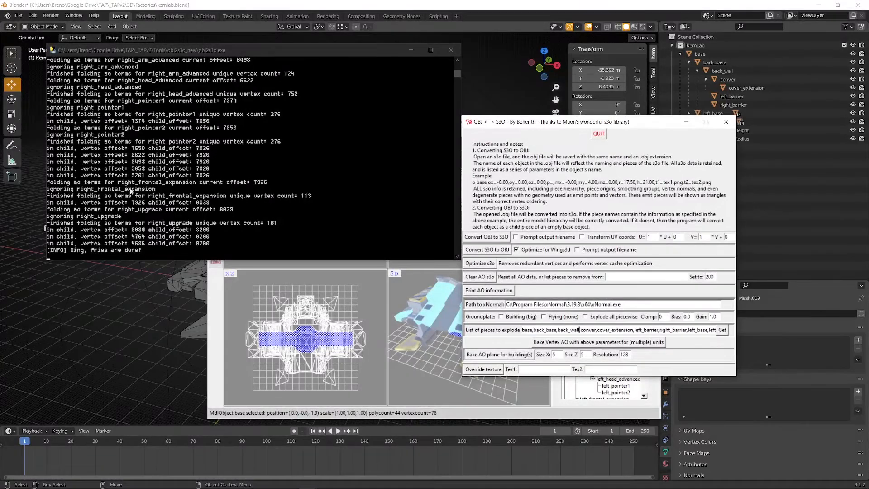
drag(548, 126, 275, 117)
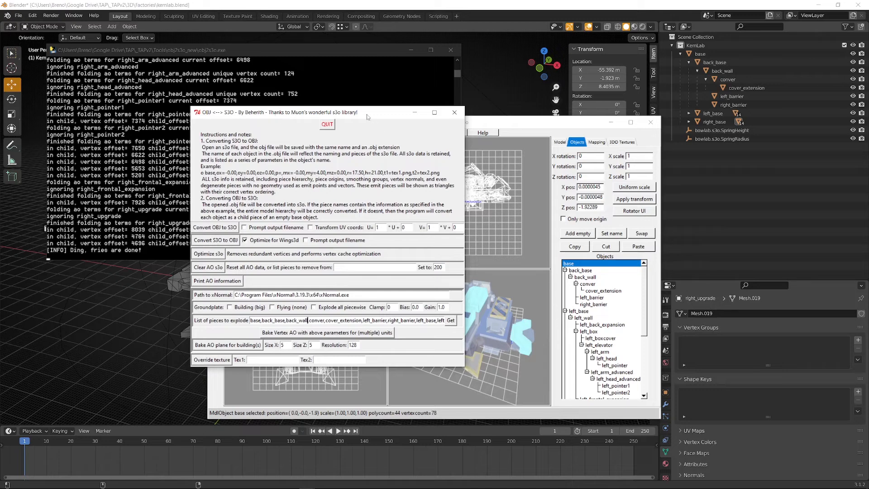
drag(367, 117, 277, 110)
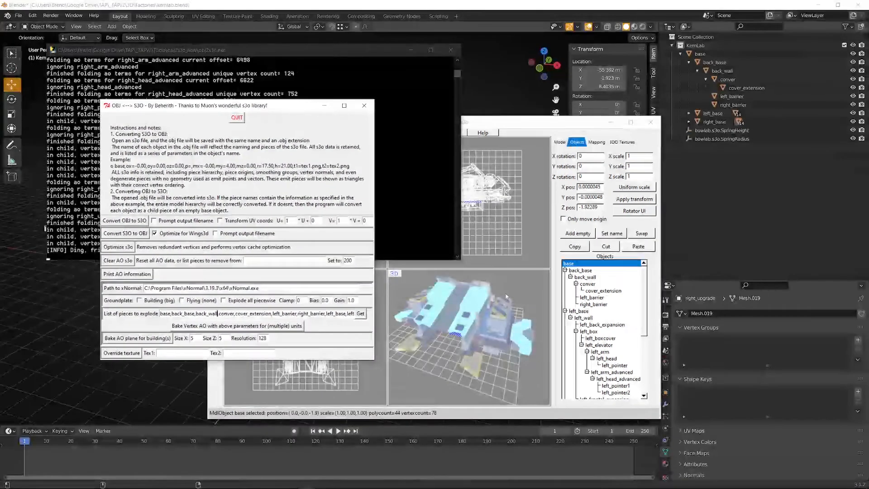
drag(488, 126, 528, 144)
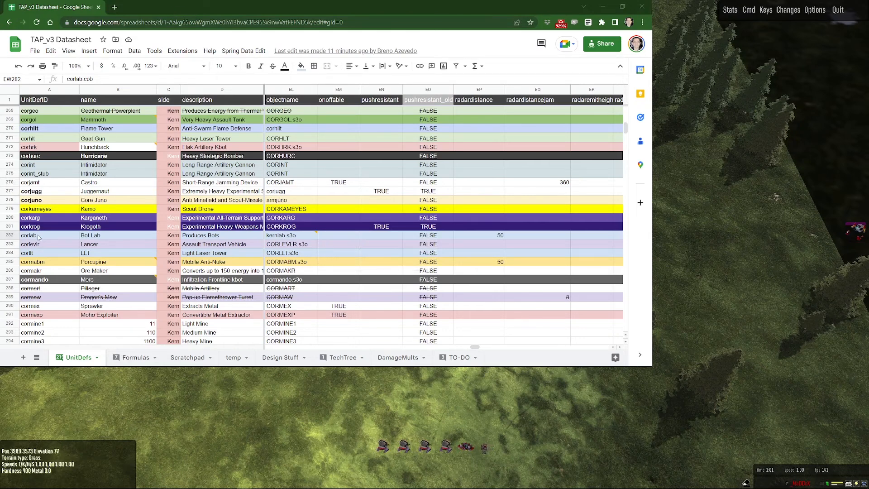
Step: Switch to the TAP_v3 Datasheet and review the corlab row's object name and neighbouring columns
mouse_move(277, 240)
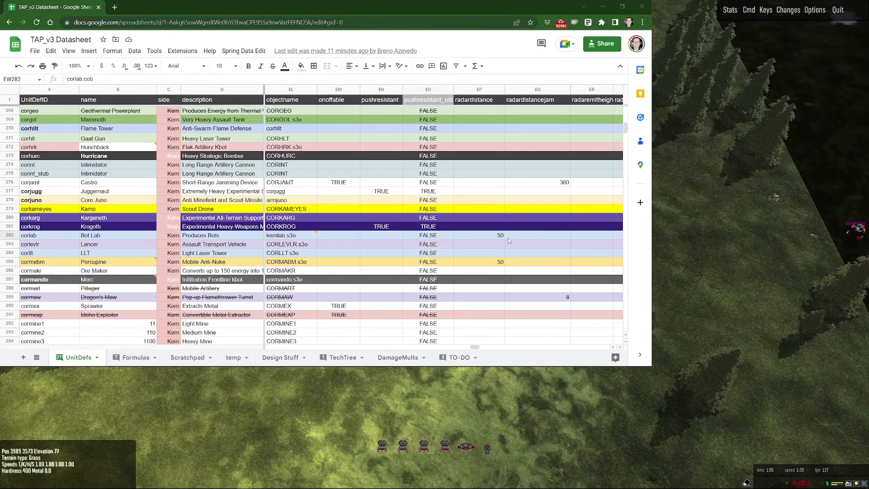
drag(476, 347, 451, 347)
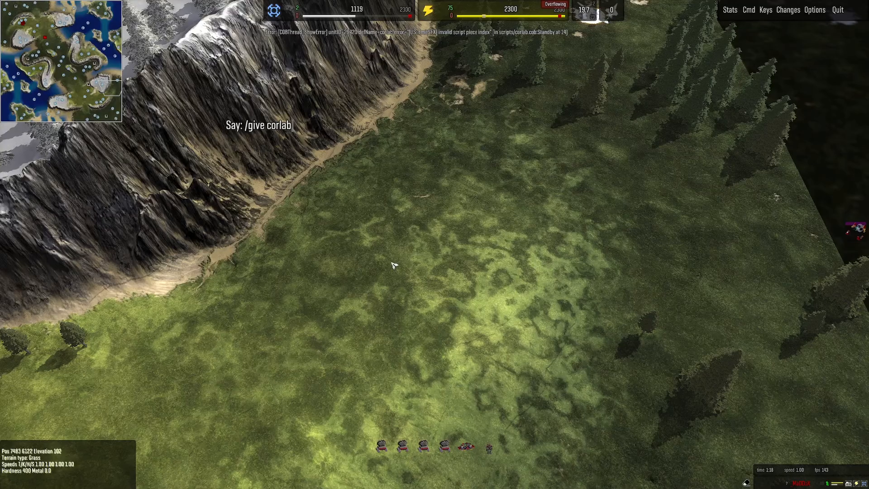
Step: Spawn the bot lab in the Spring game with /give corlab and inspect the model's orientation up close
key(Return)
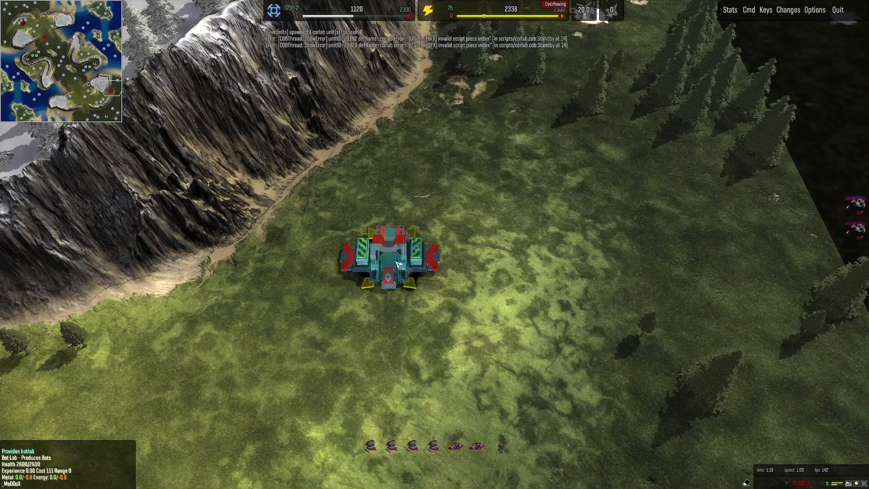
scroll(468, 219, up, 4)
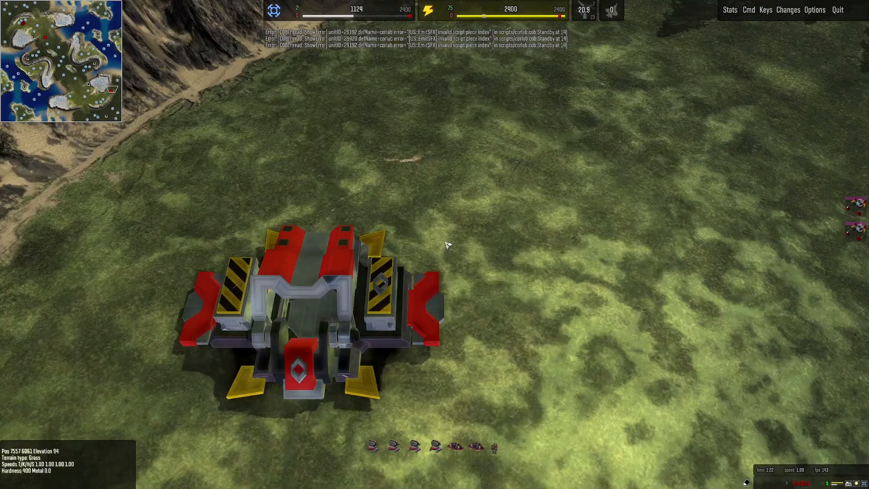
scroll(446, 245, down, 4)
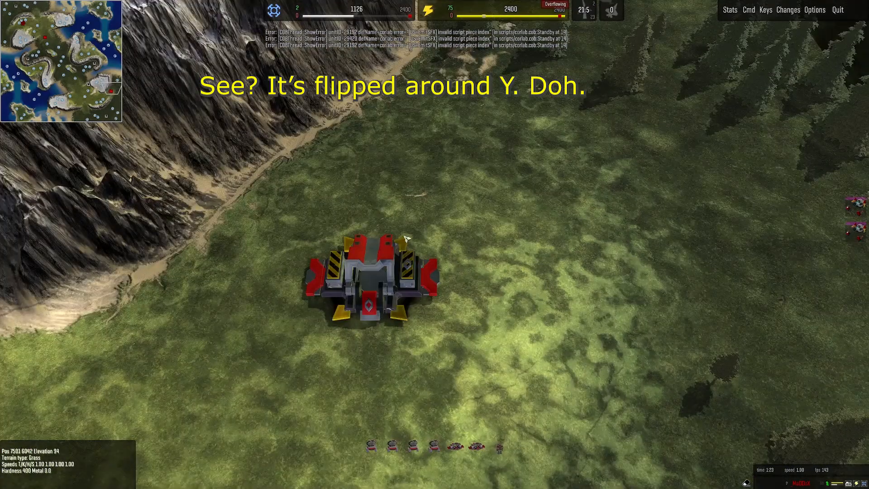
click(383, 285)
alt+middle_drag(384, 285, 451, 285)
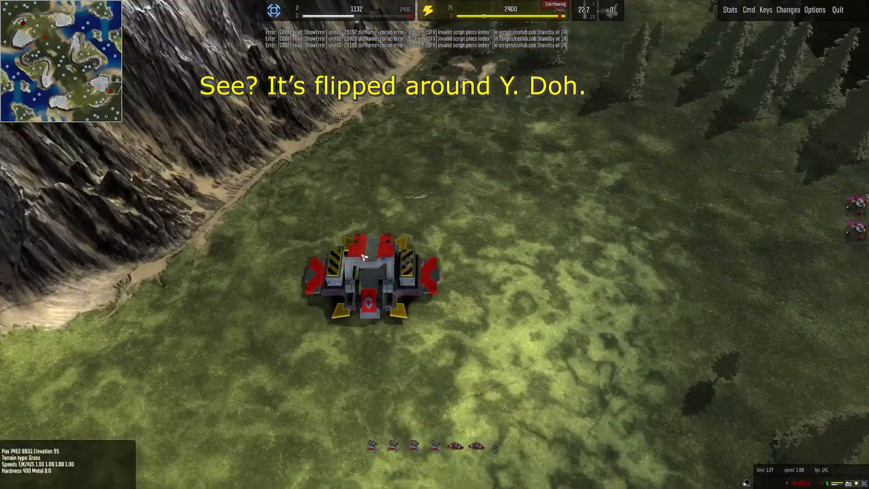
mouse_move(469, 285)
alt+middle_down()
mouse_move(562, 279)
mouse_move(644, 258)
mouse_move(466, 271)
mouse_move(484, 255)
mouse_move(471, 285)
alt+middle_up()
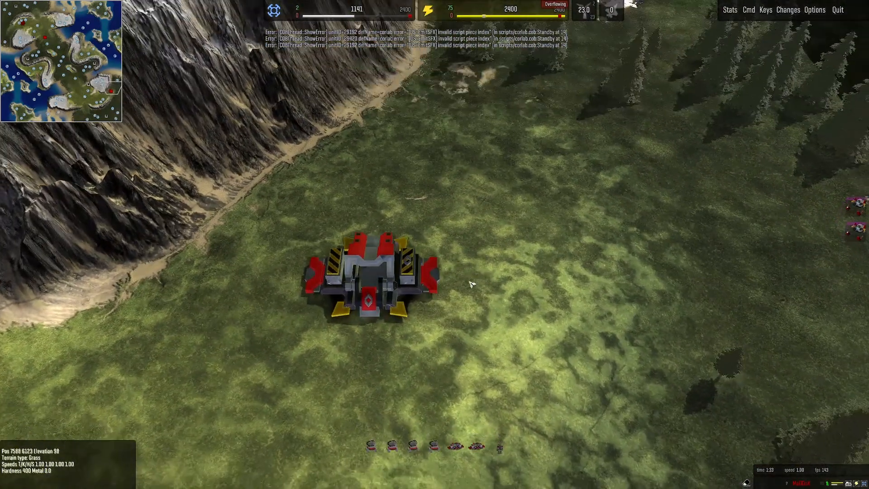
scroll(442, 258, up, 5)
scroll(442, 264, down, 5)
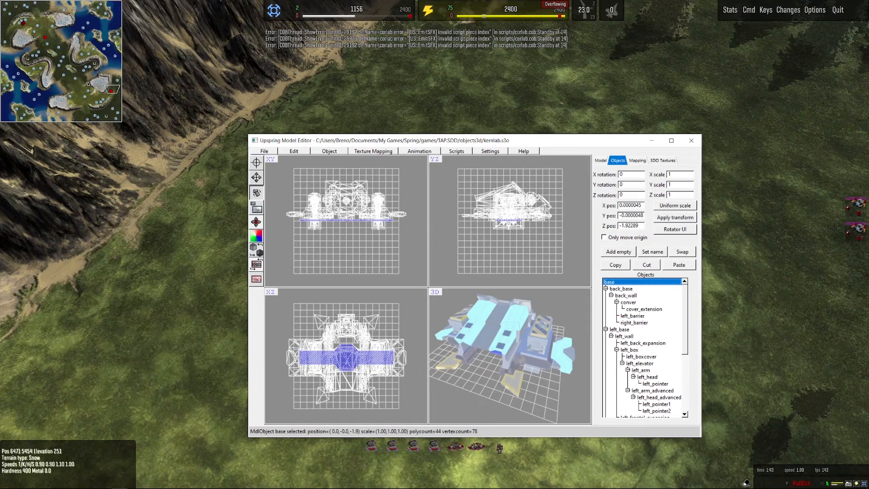
Step: In Upspring, set the base object's Y rotation to 180 and apply the transform
click(631, 188)
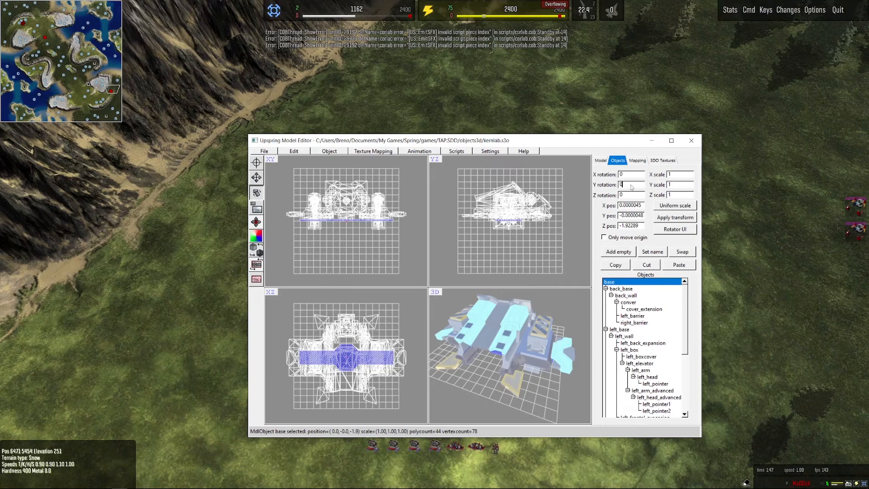
drag(632, 188, 616, 186)
text(180)
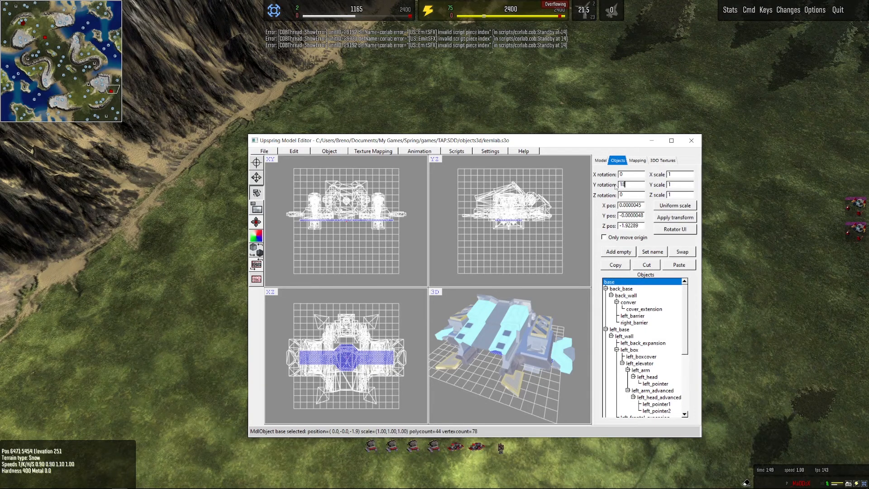
key(Tab)
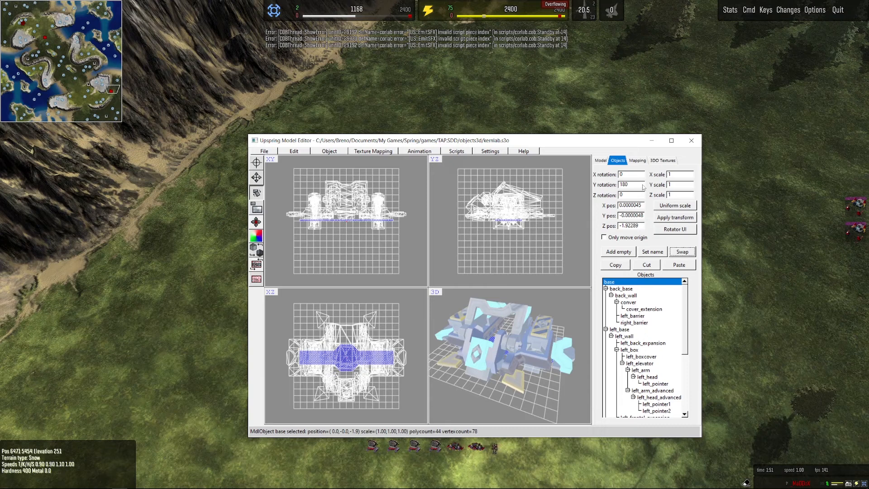
click(669, 219)
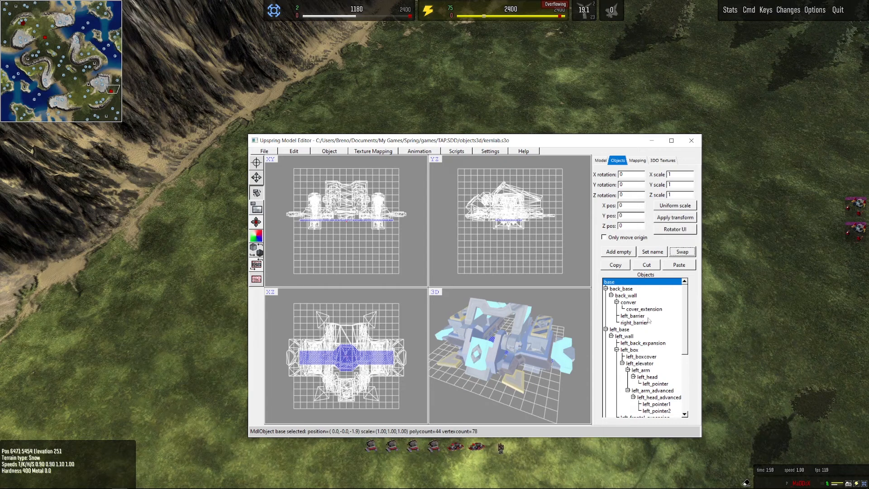
Step: Save the rotated kernlab.s3o model and examine it in the 3D view
click(265, 152)
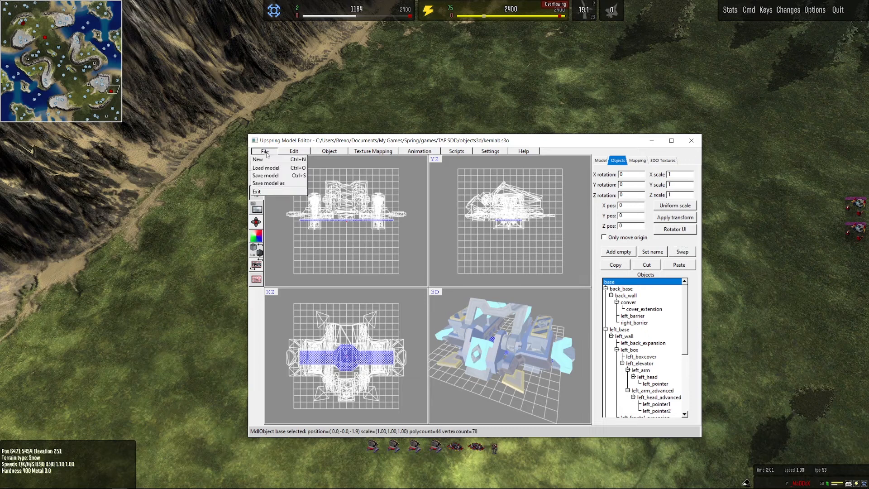
click(269, 176)
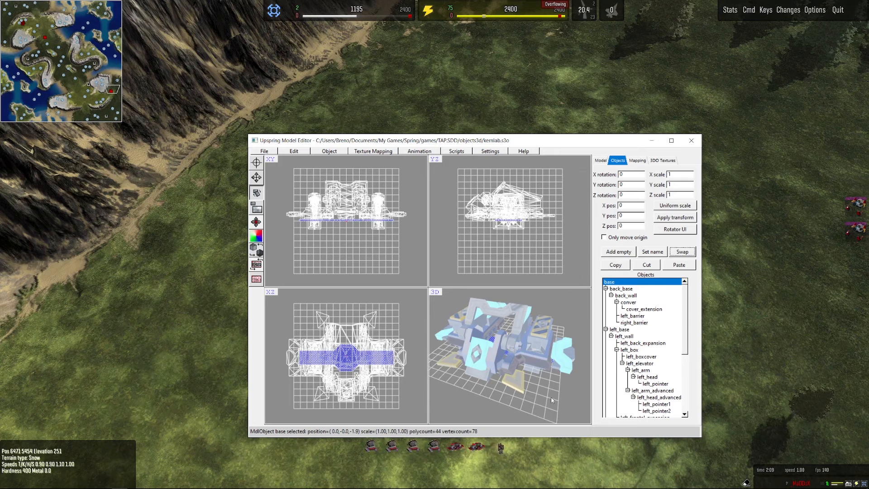
middle_drag(531, 332, 557, 295)
scroll(543, 350, up, 5)
scroll(533, 327, down, 5)
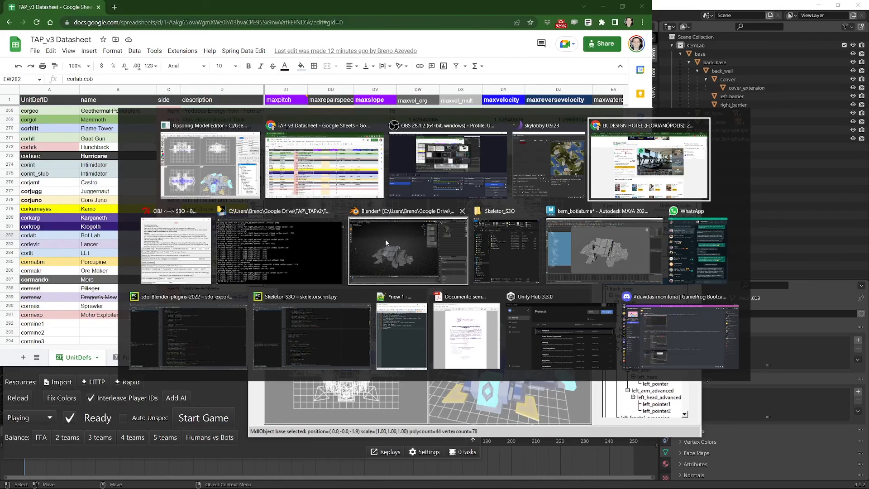
Step: Switch to Blender and open the recent file kernlab_anim.blend, discarding the unsaved changes to kernlab.blend
click(386, 243)
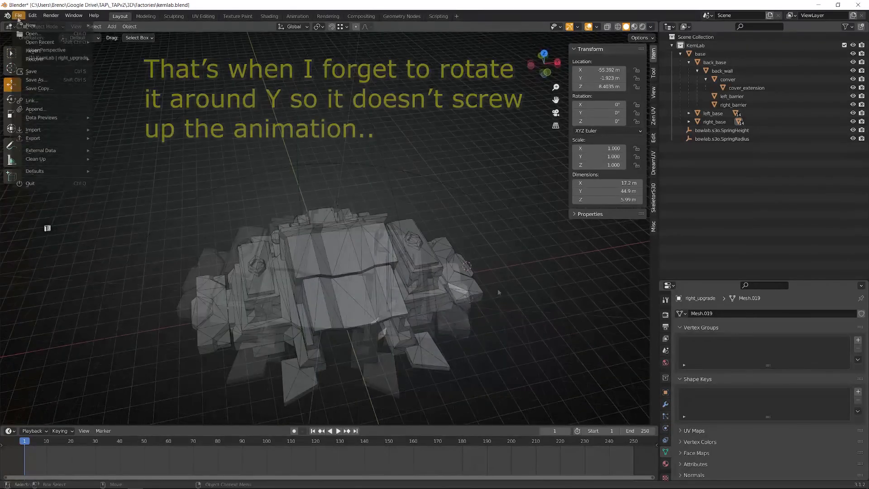
click(18, 14)
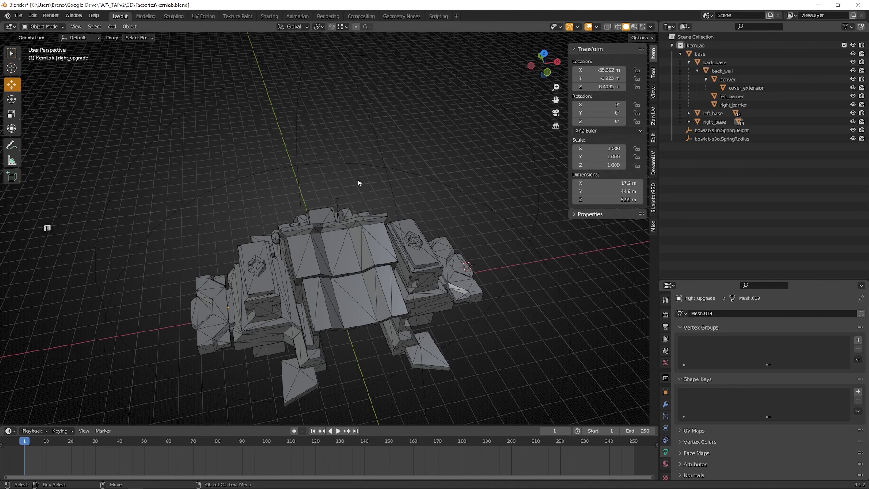
click(19, 15)
mouse_move(83, 45)
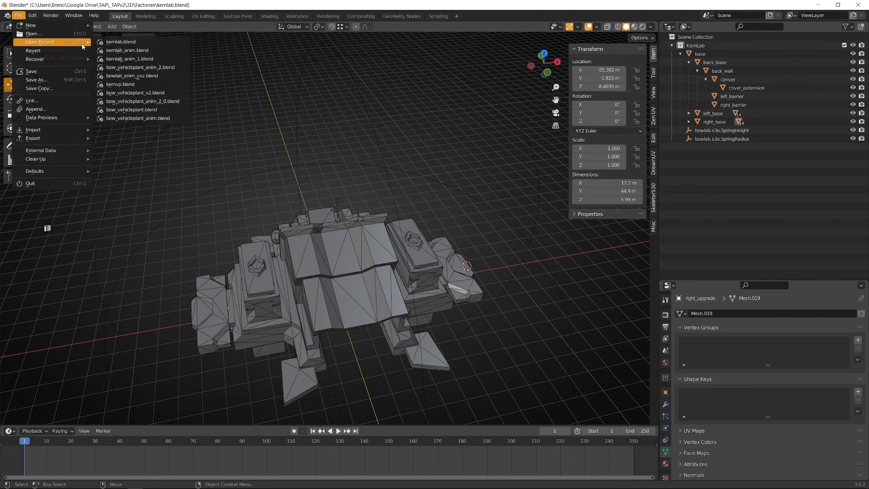
click(127, 51)
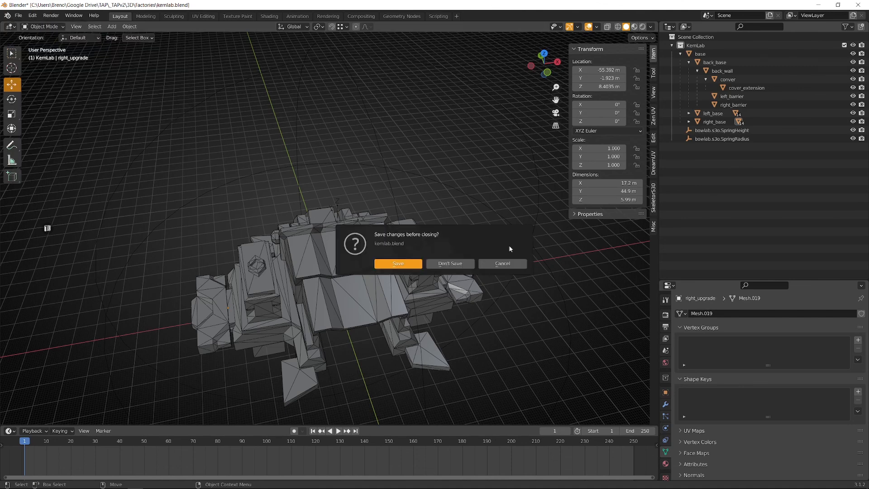
click(450, 264)
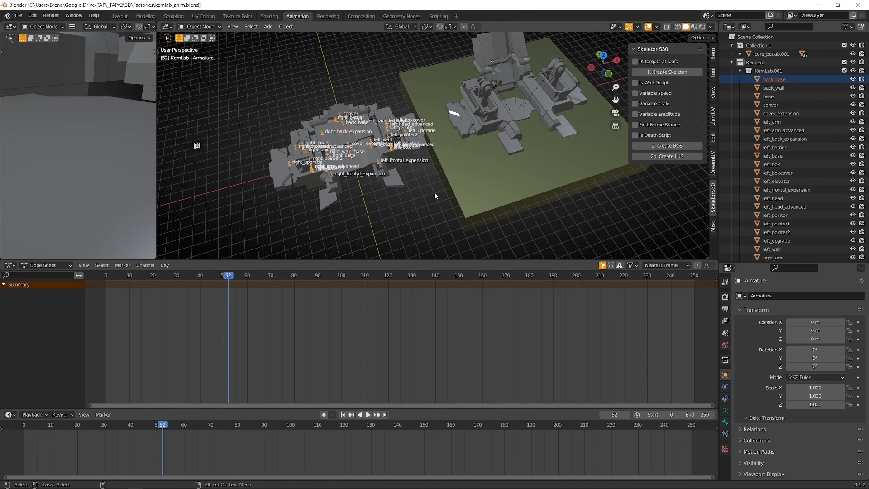
Step: Enlarge the main 3D viewport by shrinking the Dope Sheet and the secondary viewport beside it
middle_drag(435, 196, 364, 243)
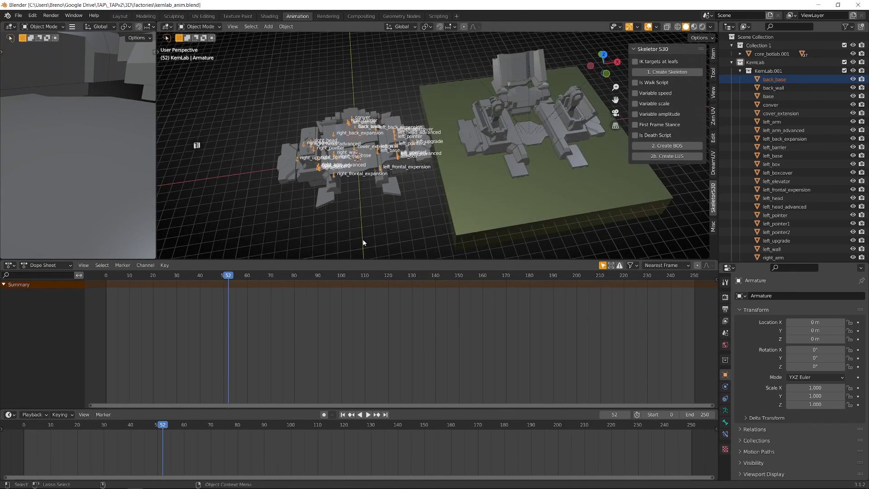
drag(340, 266, 339, 316)
drag(156, 165, 66, 165)
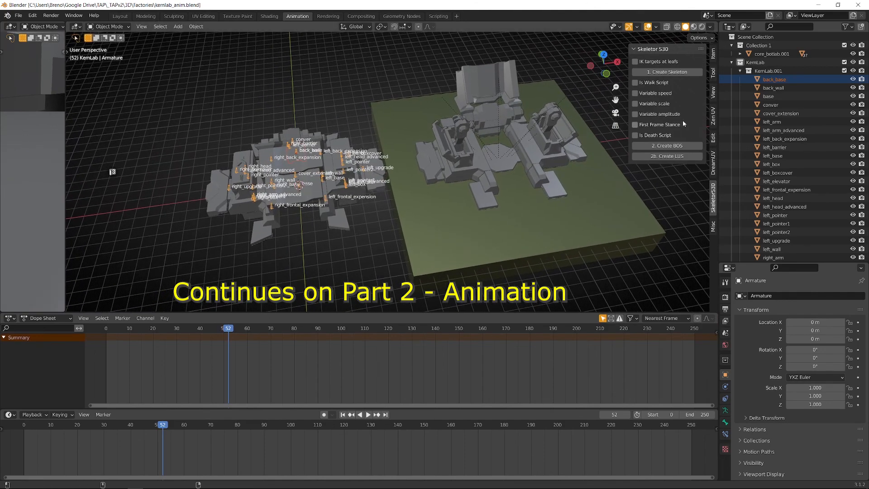